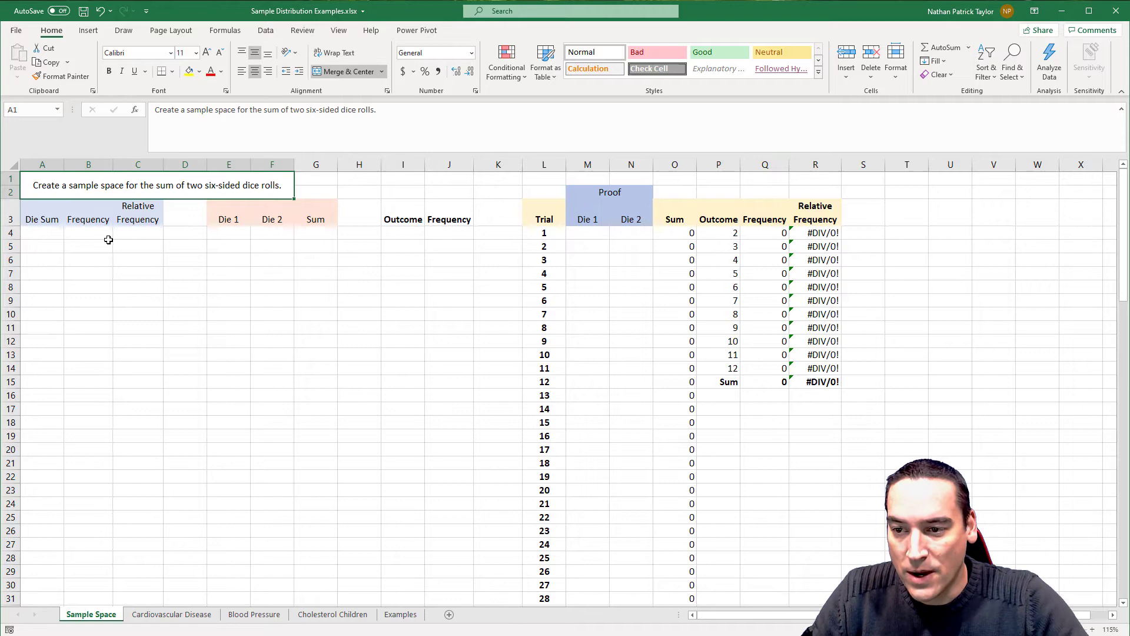
Enter the first dice sums 2, 3 and 4 in A4:A6 under Die Sum
{"action": "left_click", "coordinate": [50, 232]}
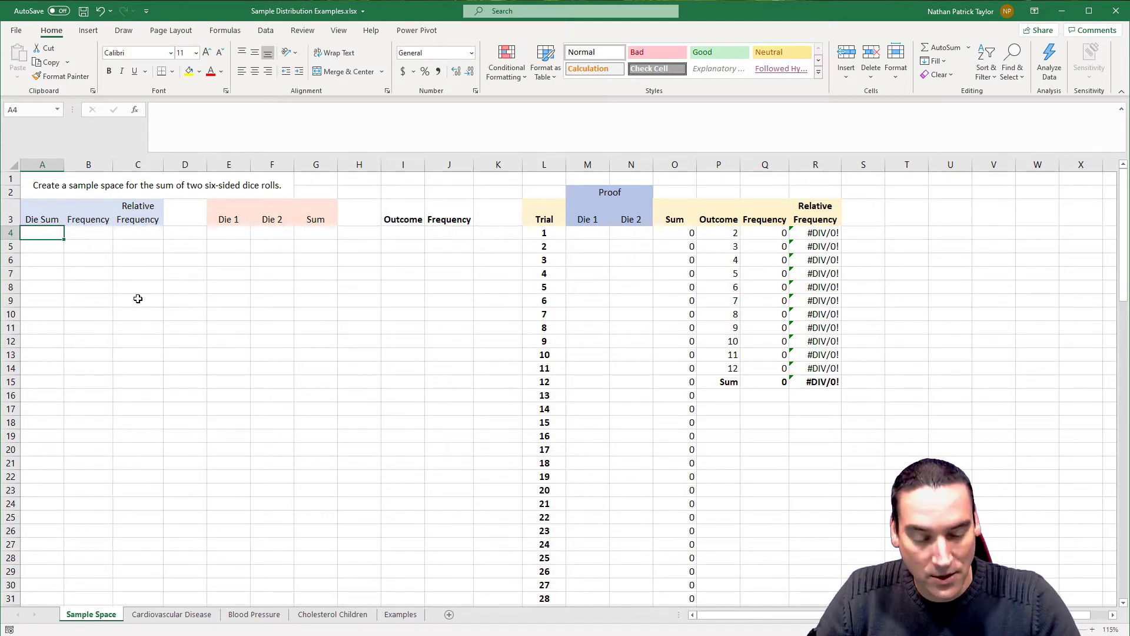
{"action": "left_click", "coordinate": [129, 278]}
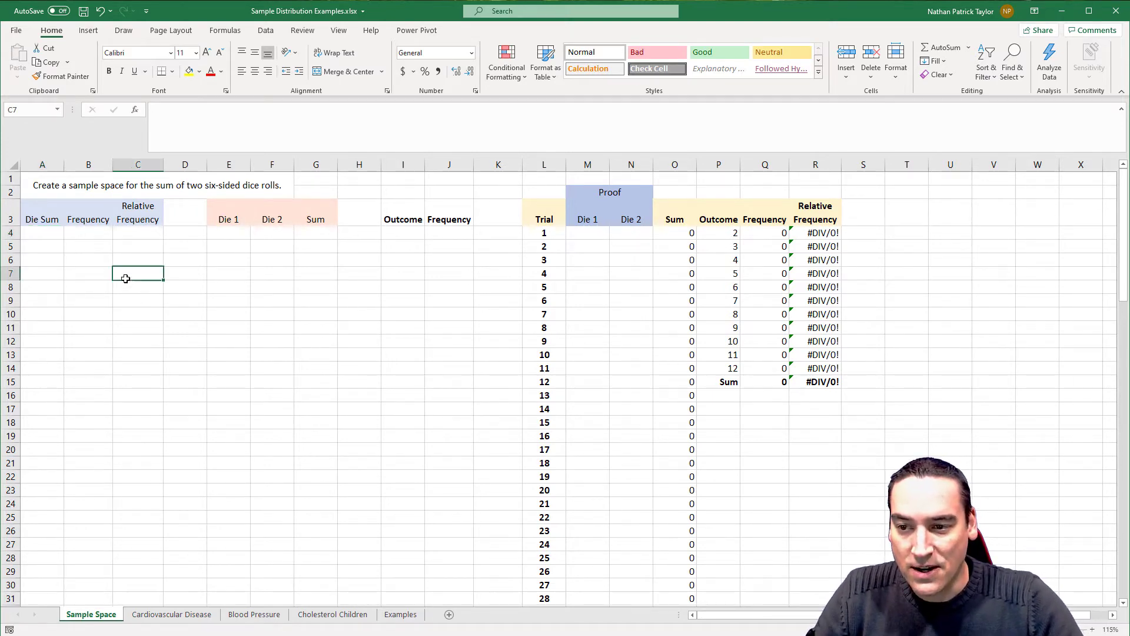
{"action": "left_click", "coordinate": [59, 234]}
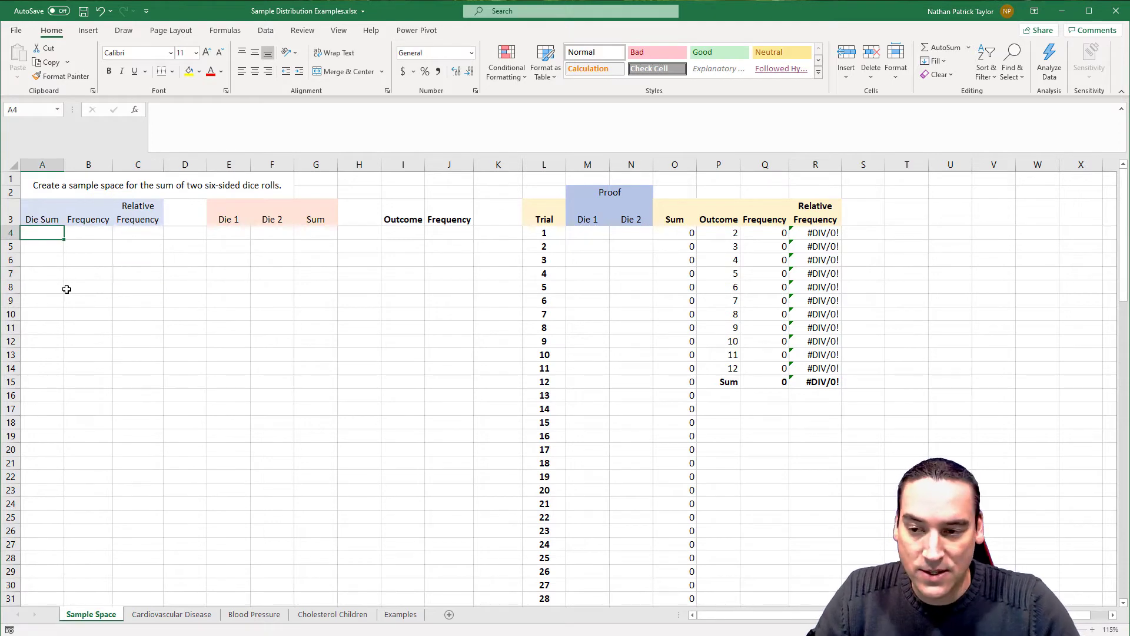
{"action": "type", "text": "2"}
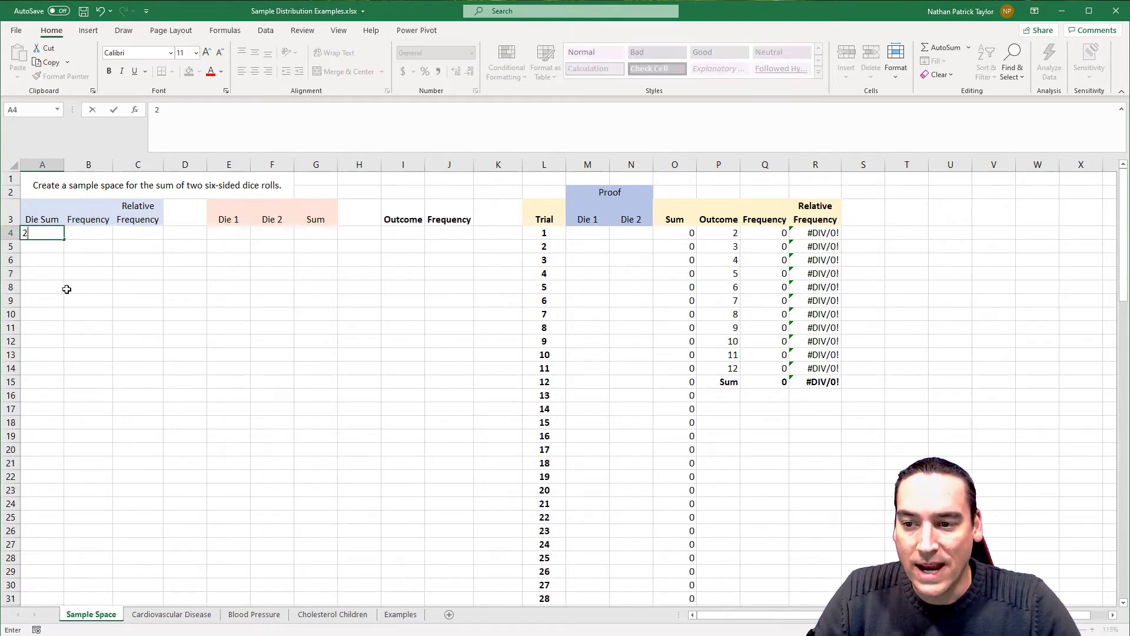
{"action": "key", "text": "Return"}
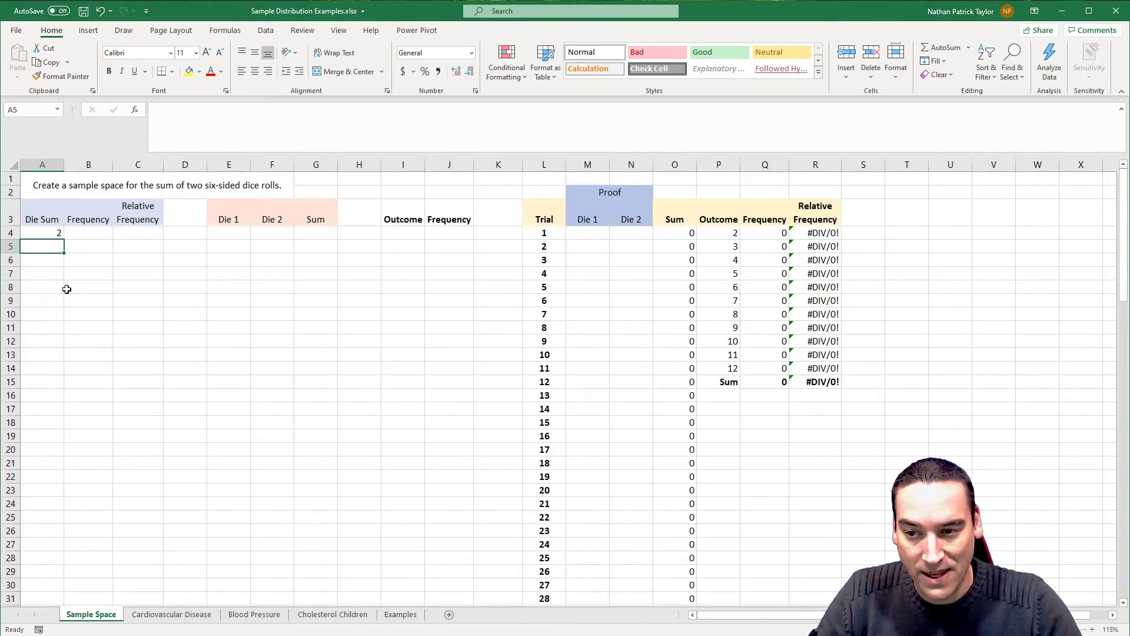
{"action": "type", "text": "3"}
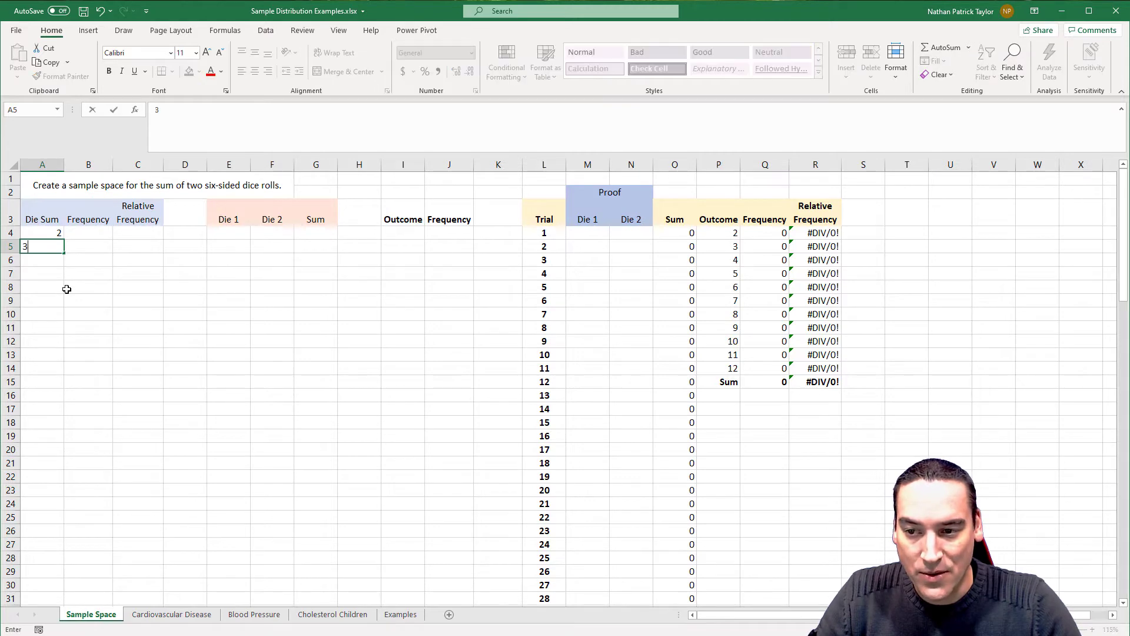
{"action": "key", "text": "Return"}
{"action": "type", "text": "4"}
{"action": "key", "text": "Return"}
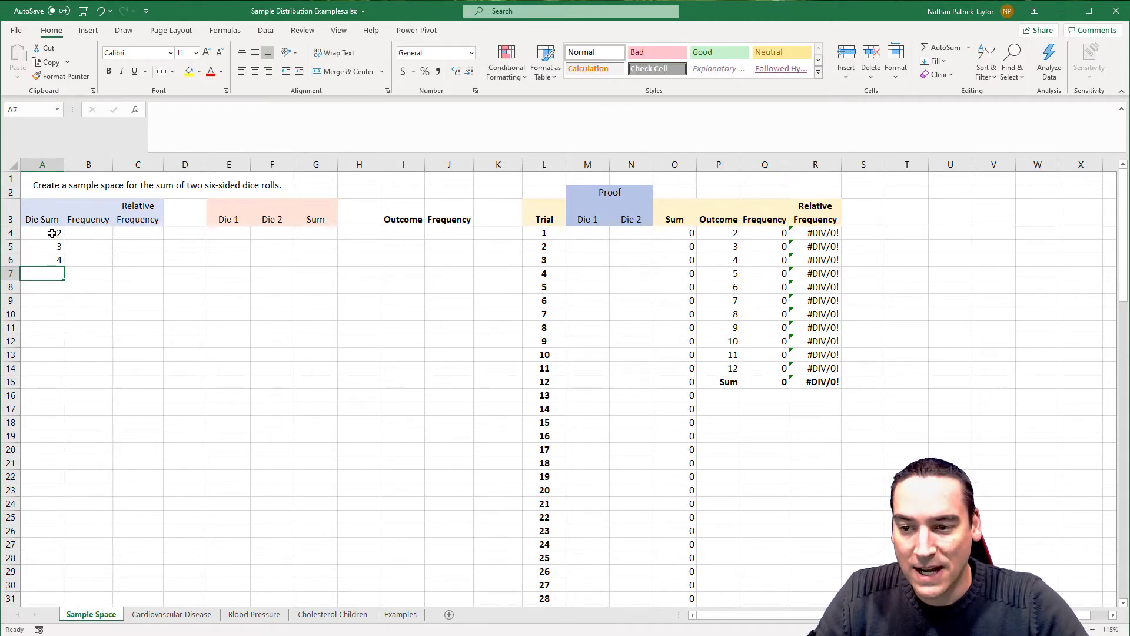
Extend the sums down to 12 in A14 and centre the Die Sum column A3:A14
{"action": "left_click_drag", "start_coordinate": [56, 234], "coordinate": [62, 377]}
{"action": "left_click", "coordinate": [94, 234]}
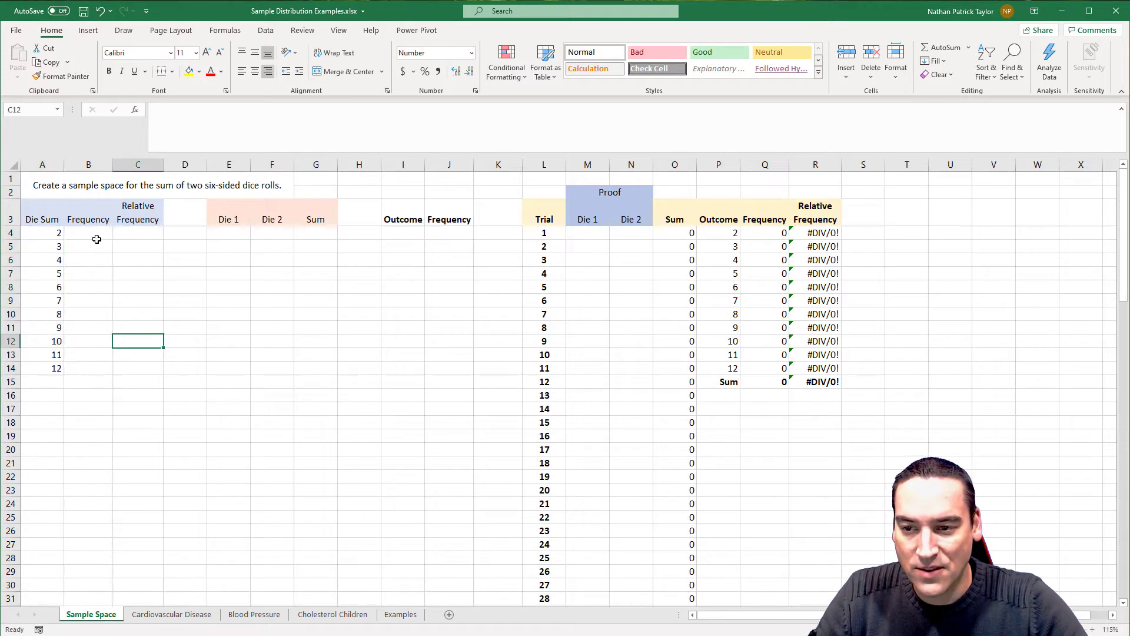
{"action": "left_click_drag", "start_coordinate": [44, 220], "coordinate": [37, 371]}
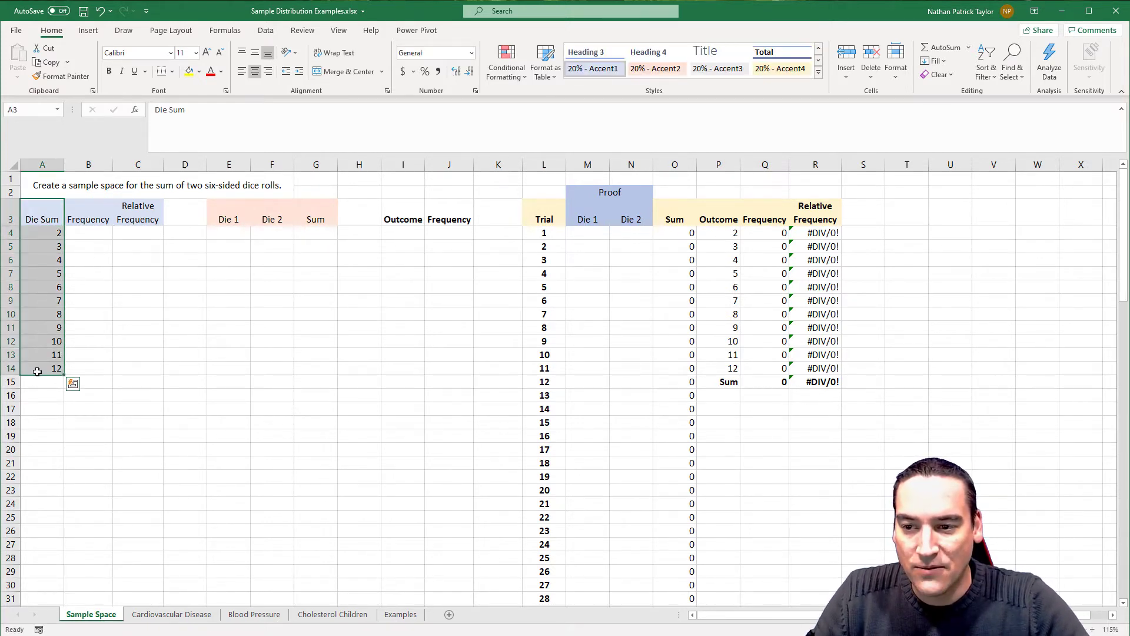
{"action": "left_click", "coordinate": [255, 72]}
{"action": "left_click", "coordinate": [83, 275]}
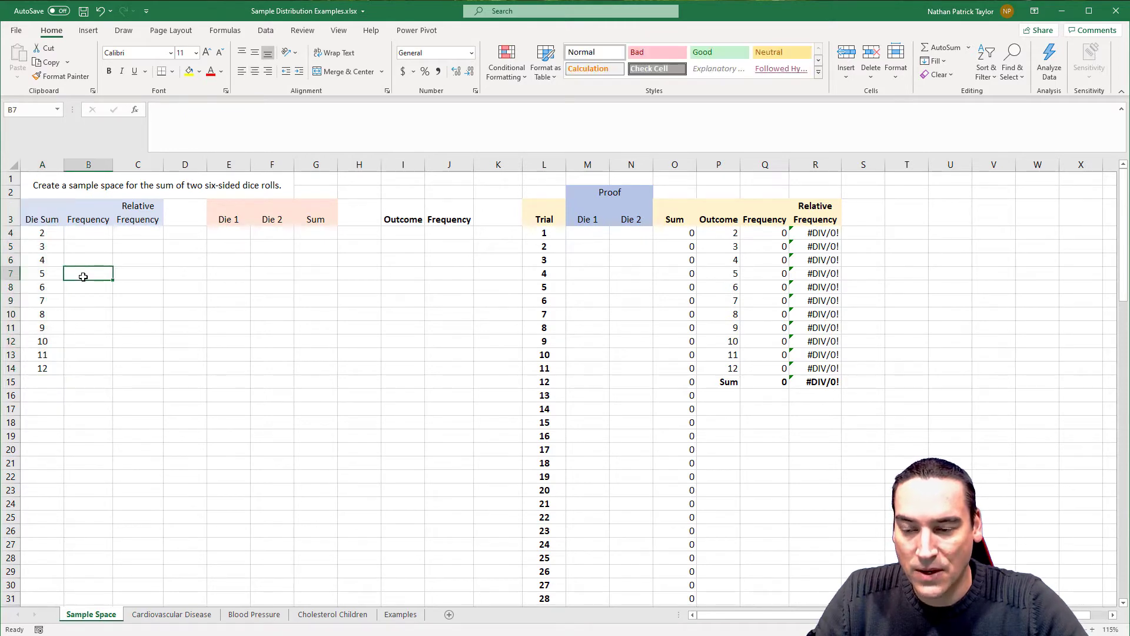
Enter frequencies 1, 2, 3, 4, 5 for sums 2 through 6 in B4:B8
{"action": "left_click", "coordinate": [92, 231]}
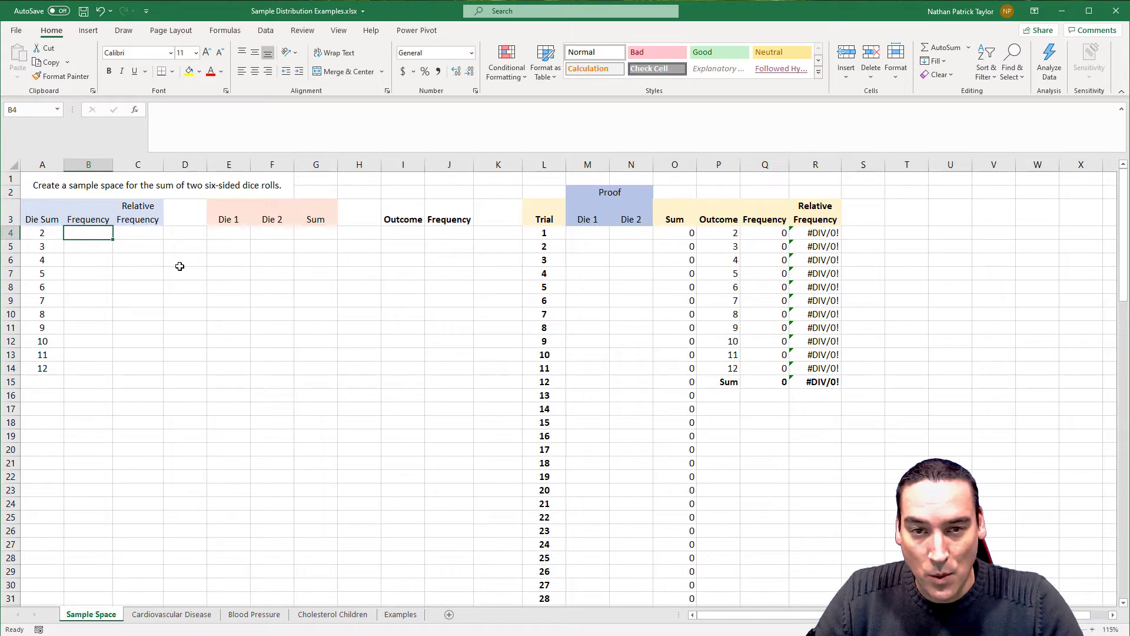
{"action": "type", "text": "1"}
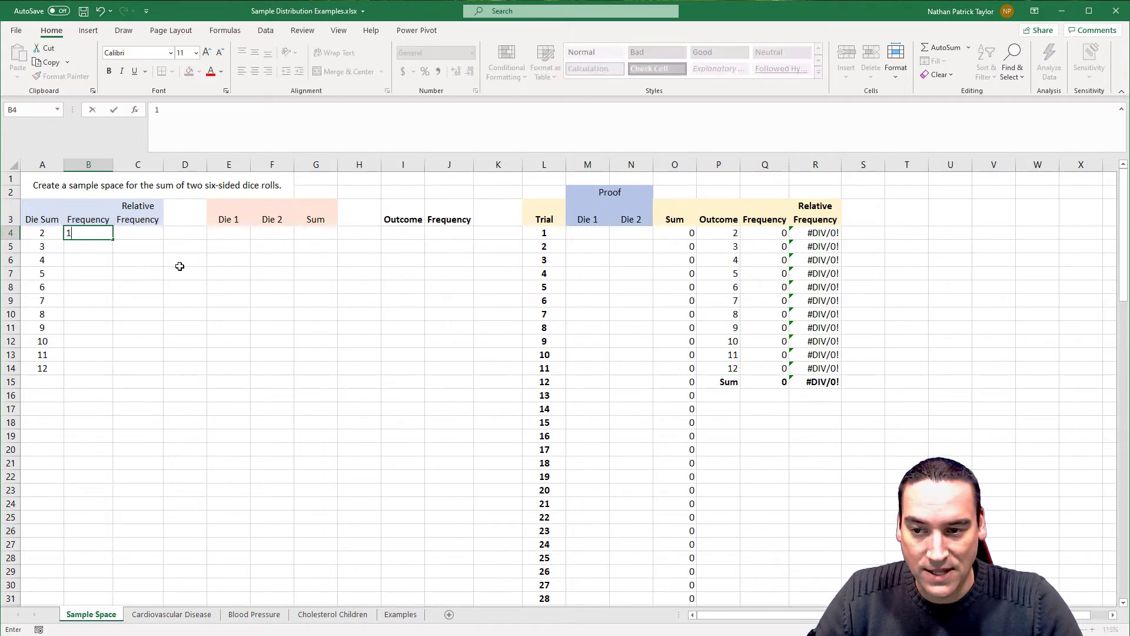
{"action": "key", "text": "Return"}
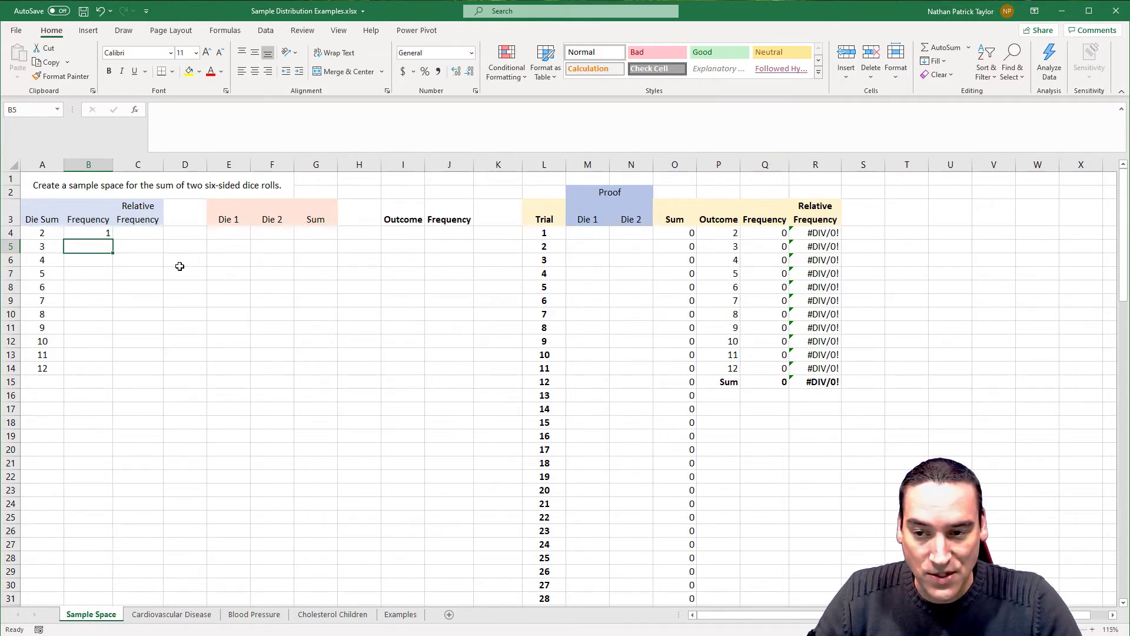
{"action": "type", "text": "2"}
{"action": "key", "text": "Return"}
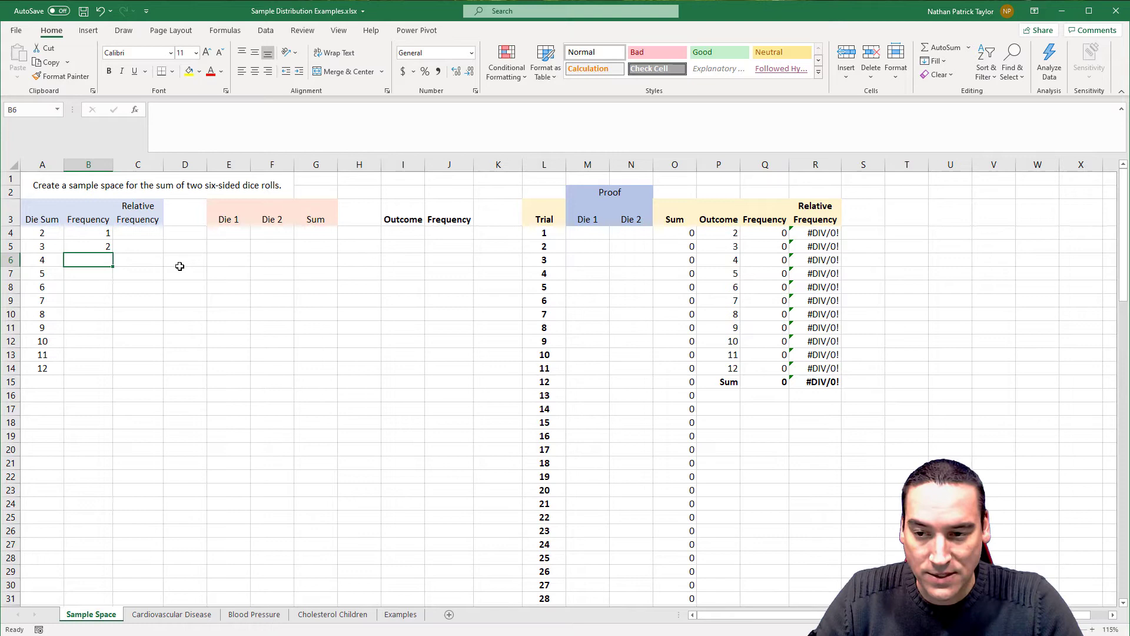
{"action": "type", "text": "3"}
{"action": "key", "text": "Return"}
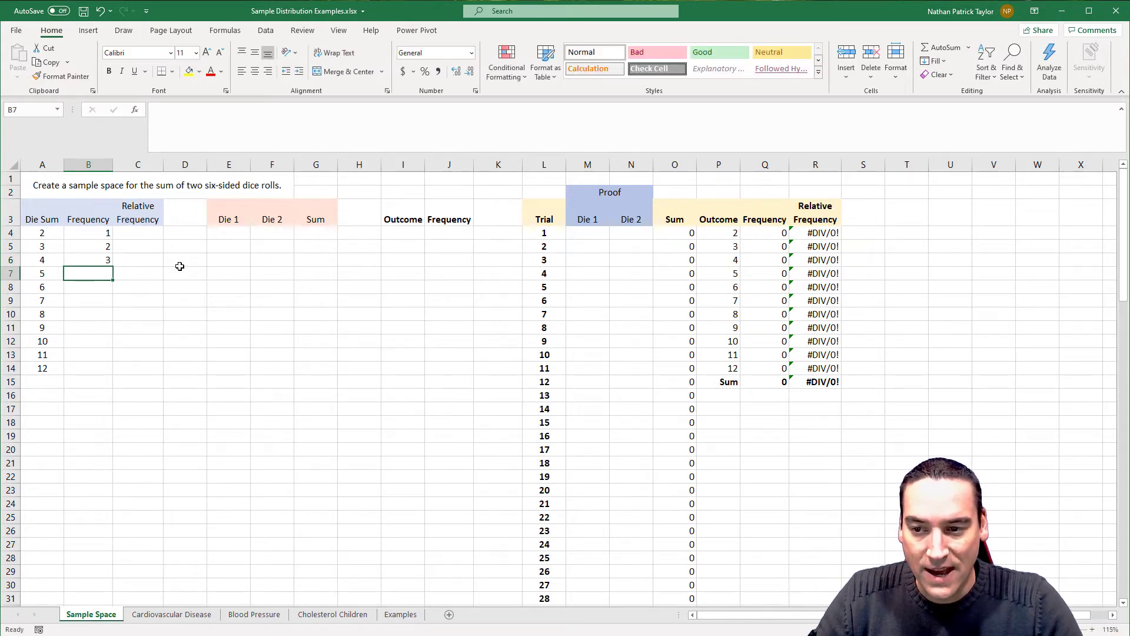
{"action": "type", "text": "4"}
{"action": "key", "text": "Return"}
{"action": "type", "text": "5"}
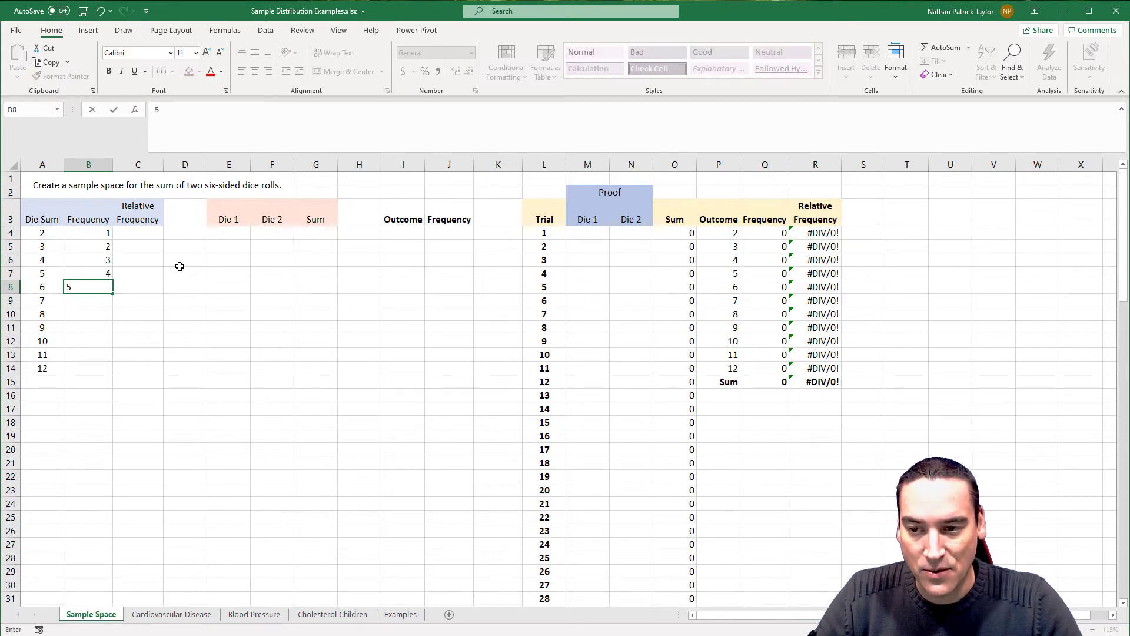
{"action": "key", "text": "Return"}
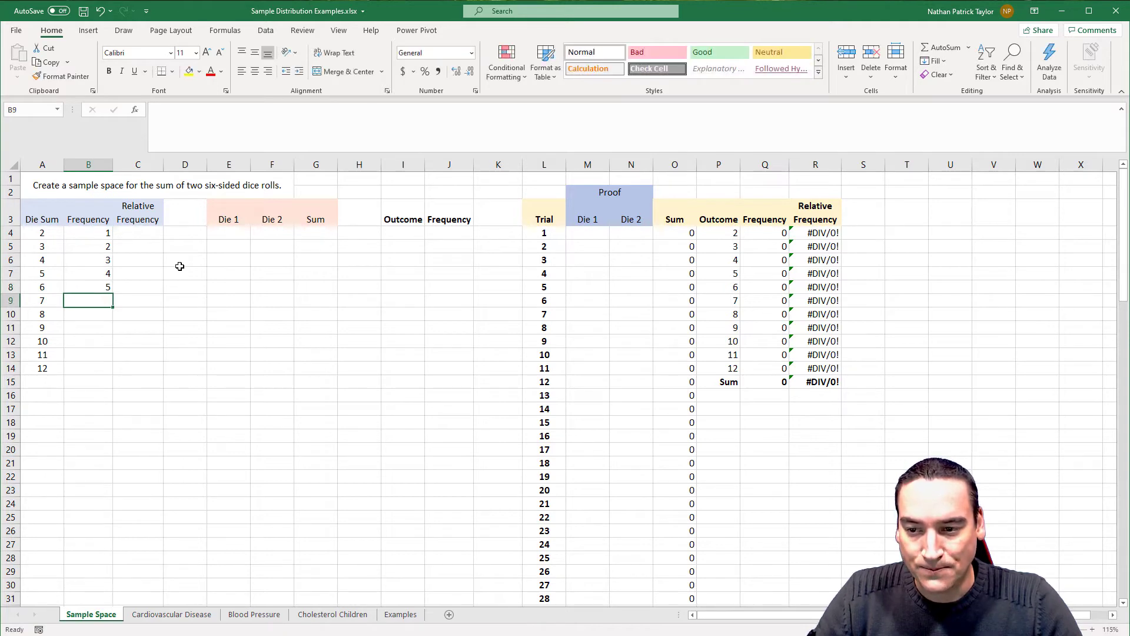
Enter frequencies 6, 5, 4, 3, 2, 1 for sums 7 through 12 in B9:B14
{"action": "type", "text": "6"}
{"action": "key", "text": "Return"}
{"action": "type", "text": "5"}
{"action": "key", "text": "Return"}
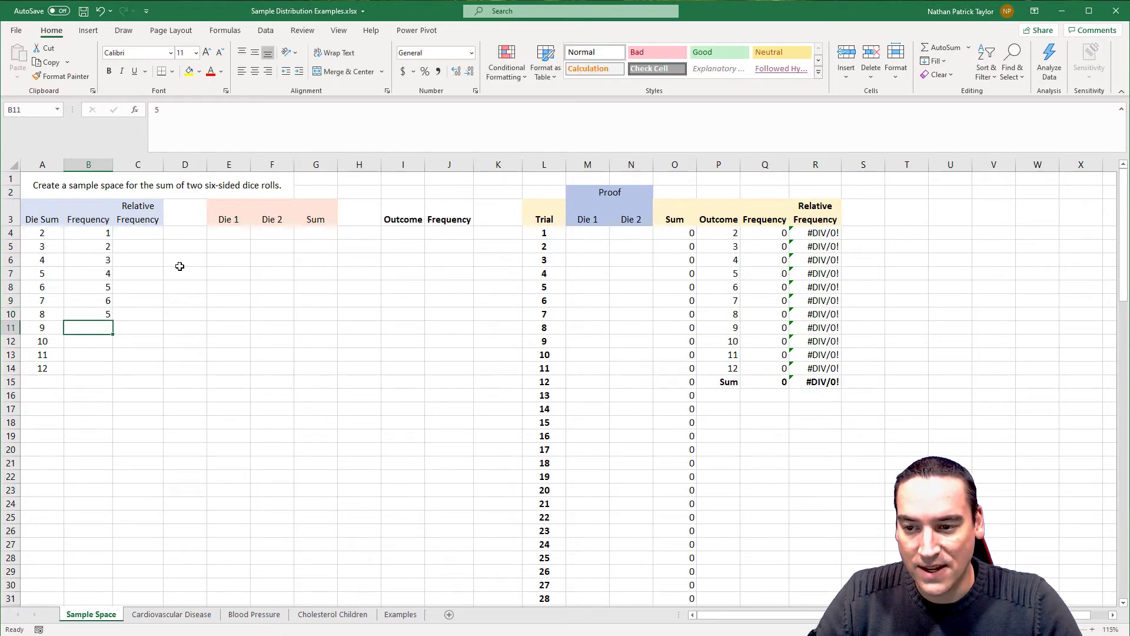
{"action": "type", "text": "4"}
{"action": "key", "text": "Return"}
{"action": "type", "text": "3"}
{"action": "key", "text": "Return"}
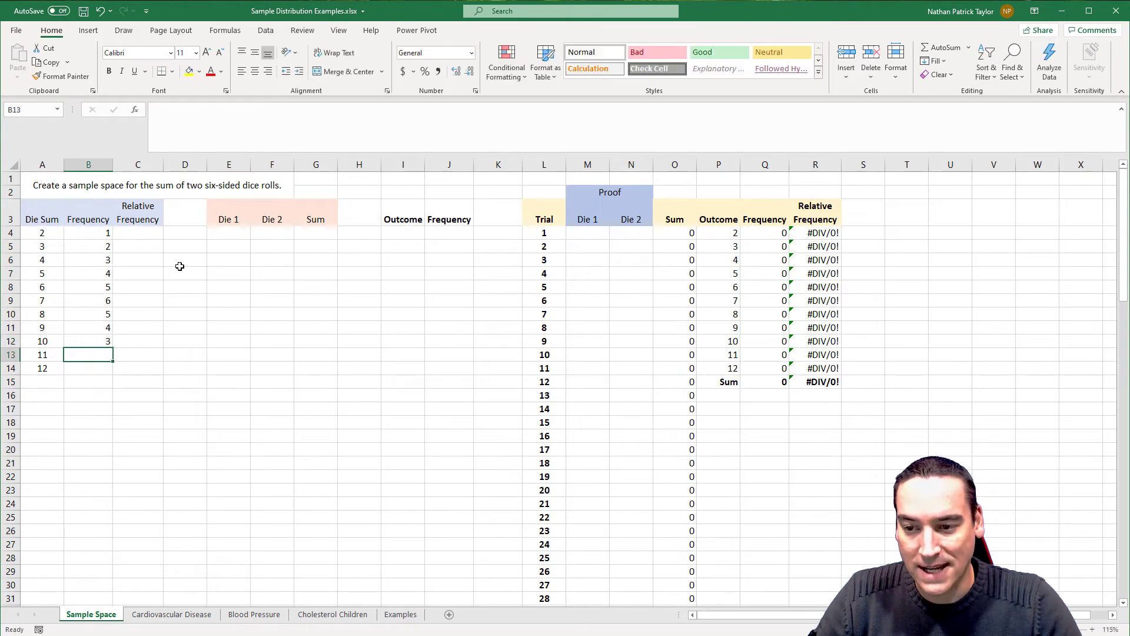
{"action": "type", "text": "2"}
{"action": "key", "text": "Return"}
{"action": "type", "text": "1"}
{"action": "key", "text": "Return"}
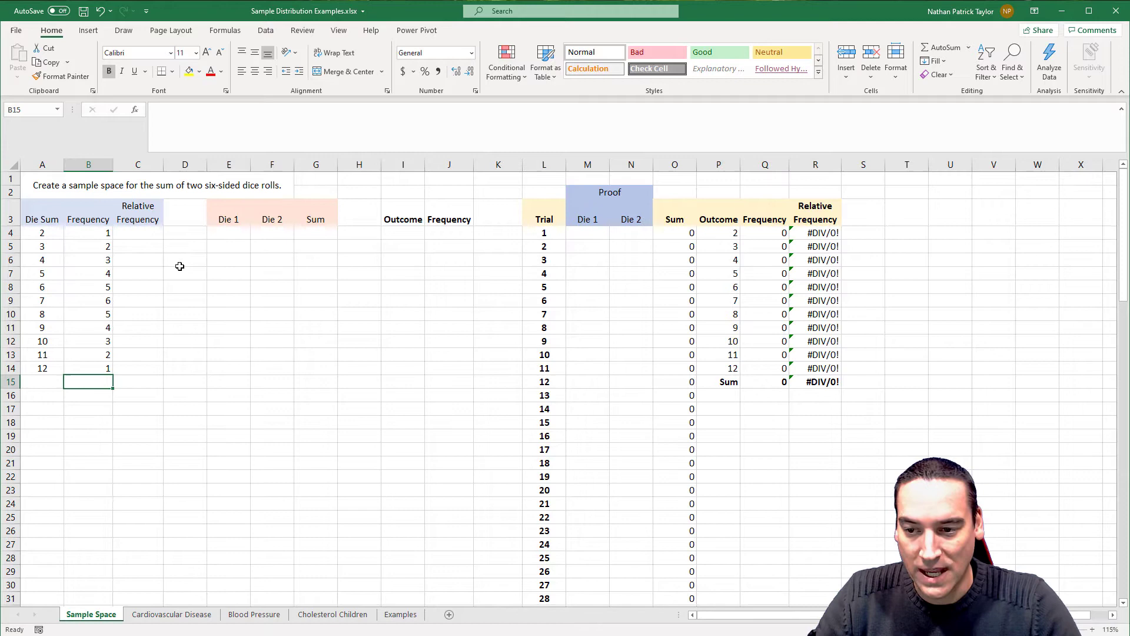
{"action": "key", "text": "Up"}
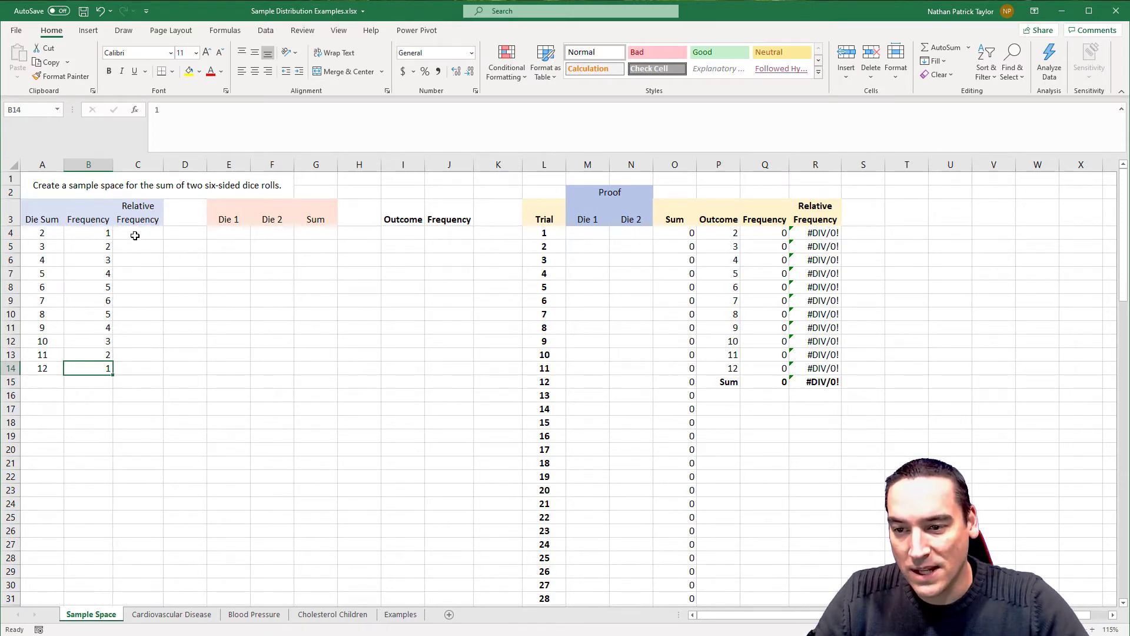
Total the frequencies B4:B14 with AutoSum, giving 36 in B15
{"action": "left_click_drag", "start_coordinate": [98, 232], "coordinate": [99, 378]}
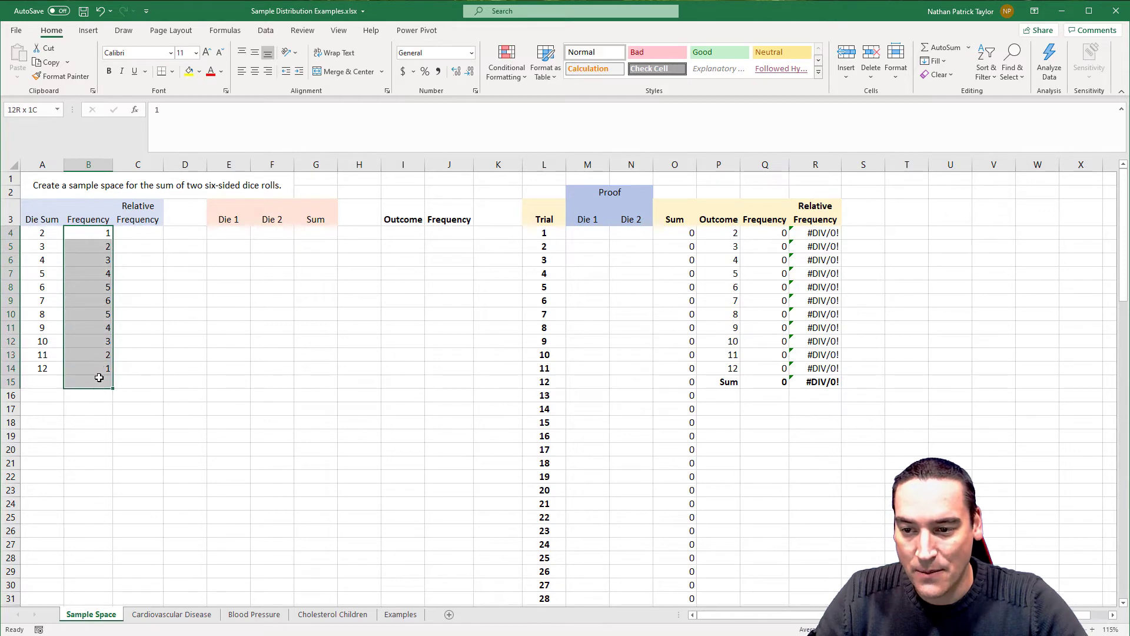
{"action": "left_click", "coordinate": [942, 47]}
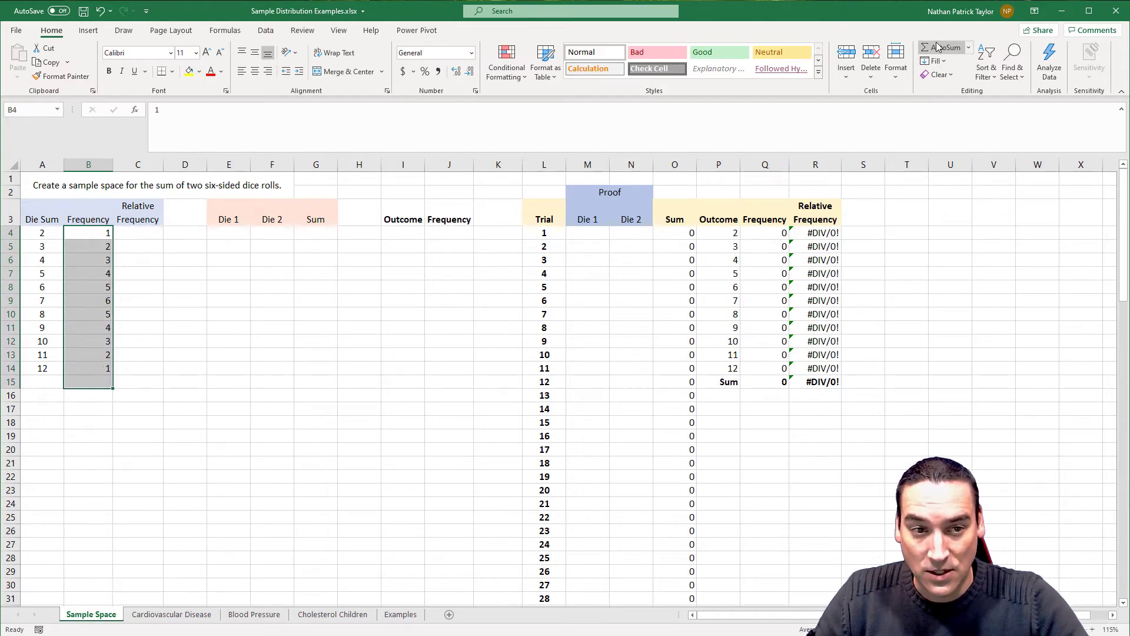
{"action": "left_click", "coordinate": [172, 345]}
Label the total row 'Sum' in A15
{"action": "left_click", "coordinate": [50, 382]}
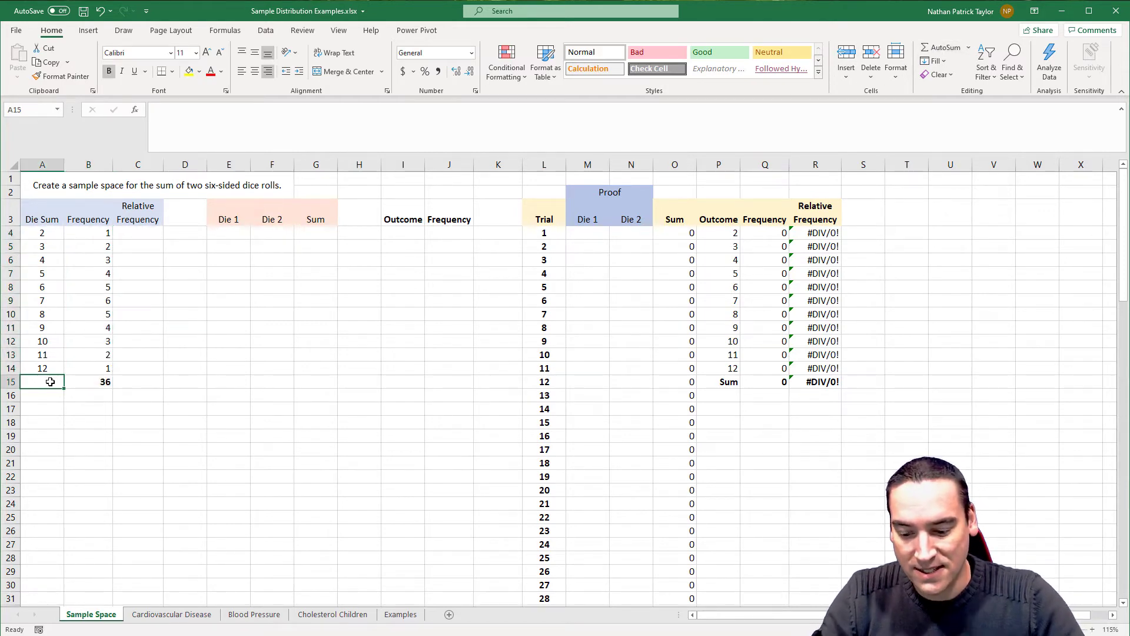
{"action": "type", "text": "Sum"}
{"action": "key", "text": "Tab"}
{"action": "key", "text": "Down"}
{"action": "key", "text": "Down"}
{"action": "key", "text": "Down"}
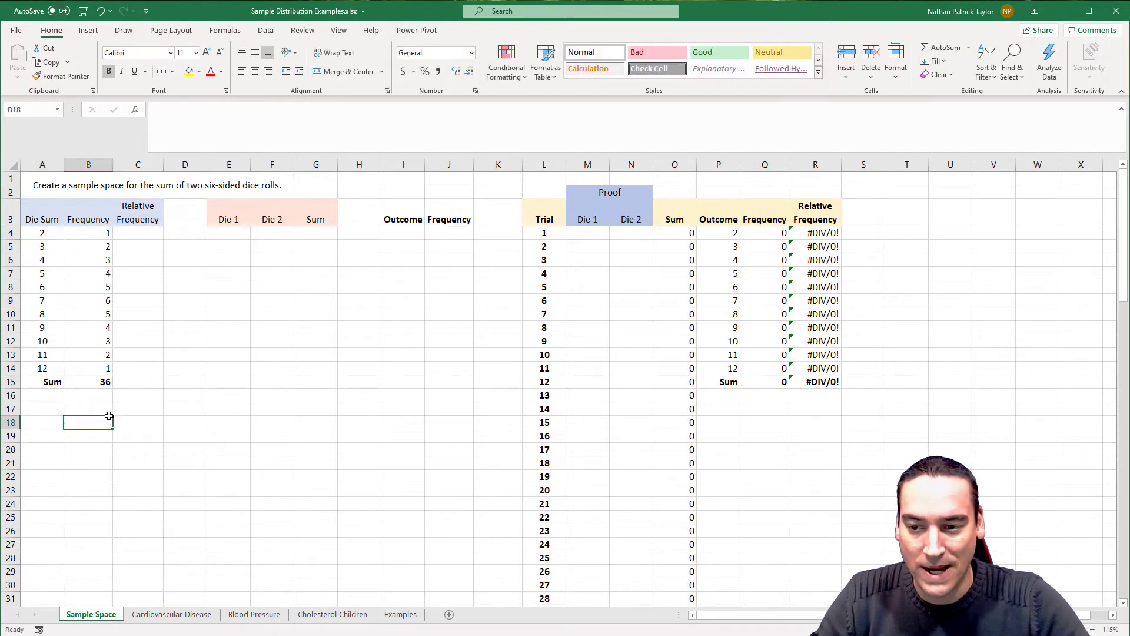
{"action": "left_click", "coordinate": [142, 384]}
{"action": "left_click", "coordinate": [145, 234]}
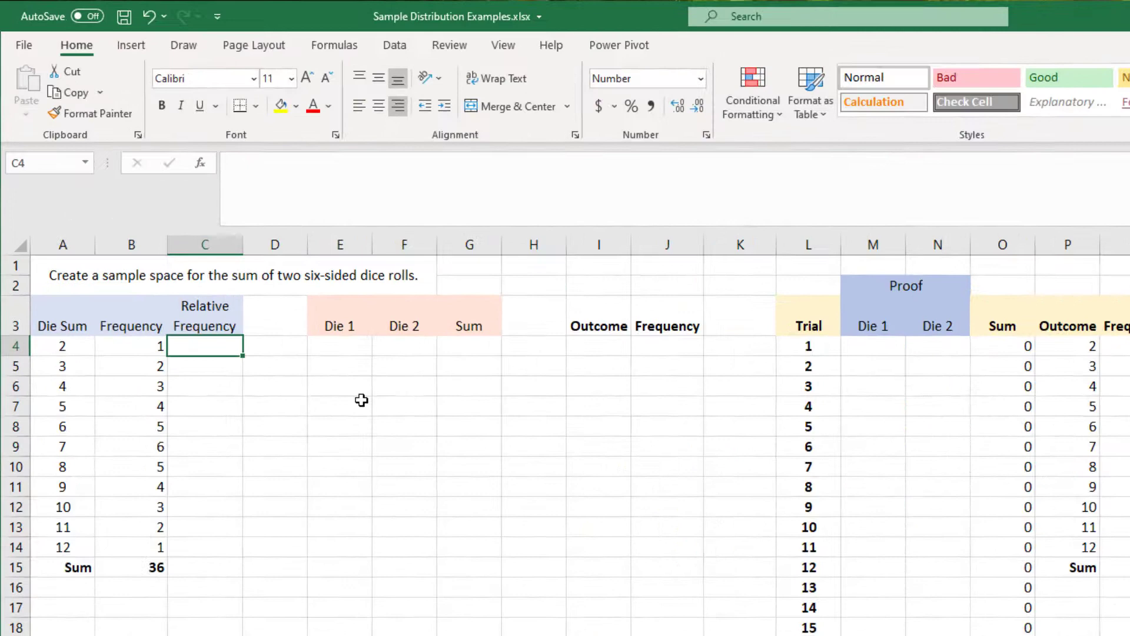
Enter the relative frequency formula =B4/$B$15 in C4
{"action": "type", "text": "="}
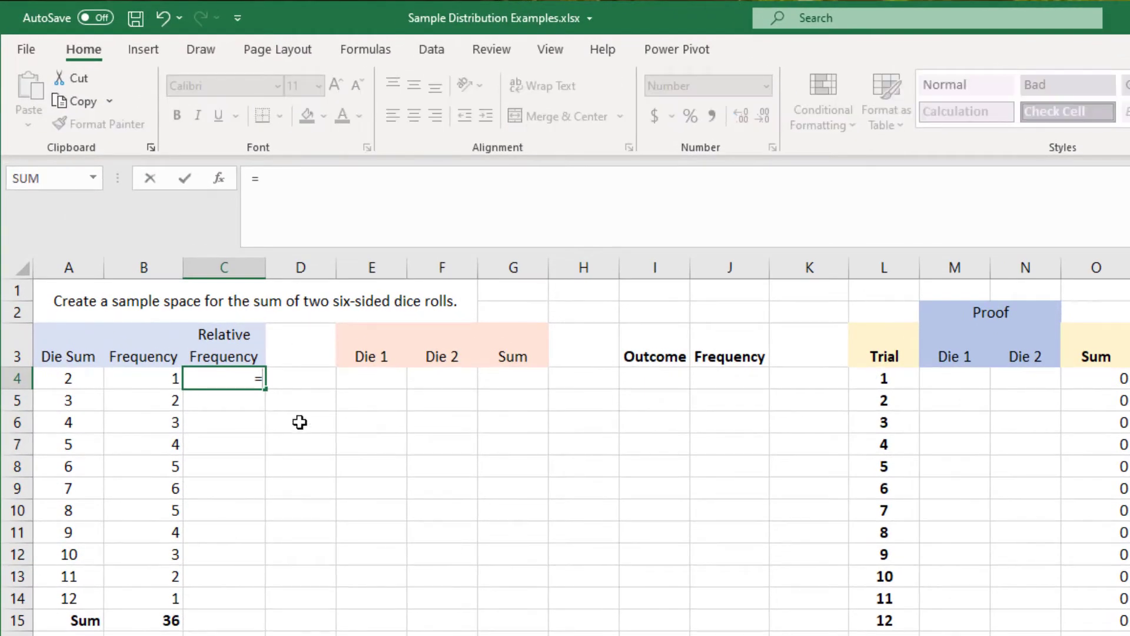
{"action": "left_click", "coordinate": [156, 378]}
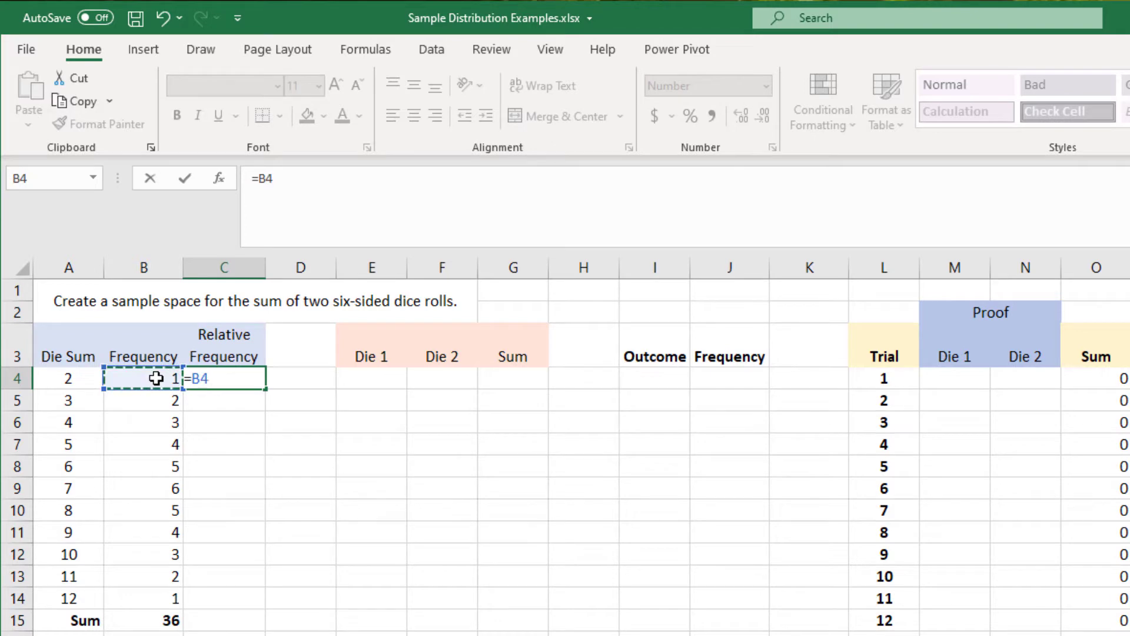
{"action": "type", "text": "/"}
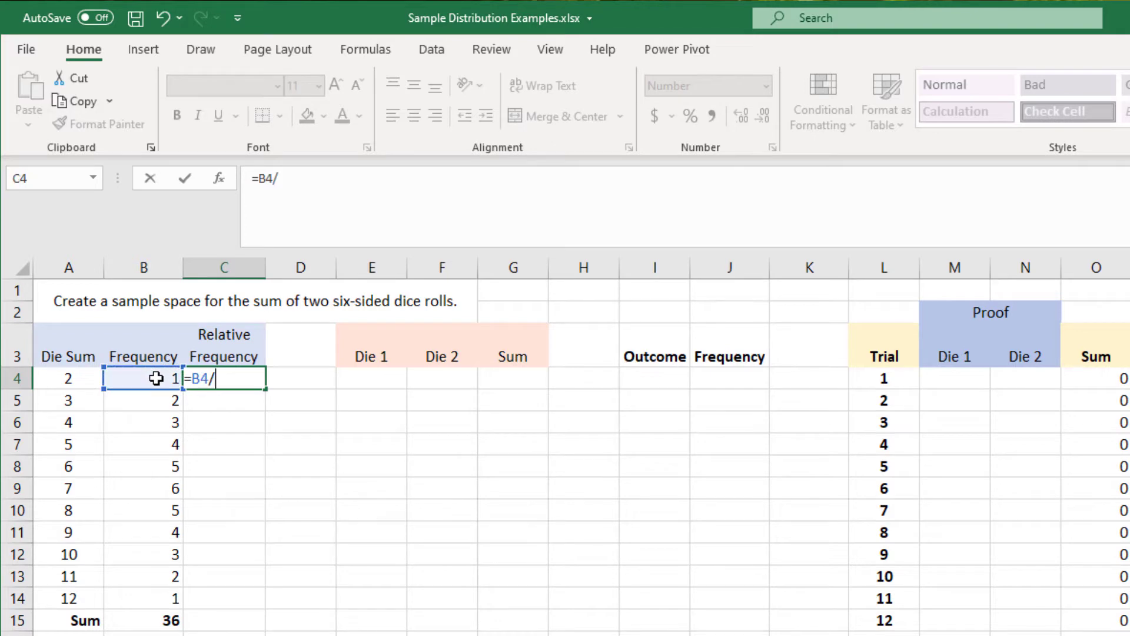
{"action": "left_click", "coordinate": [150, 623]}
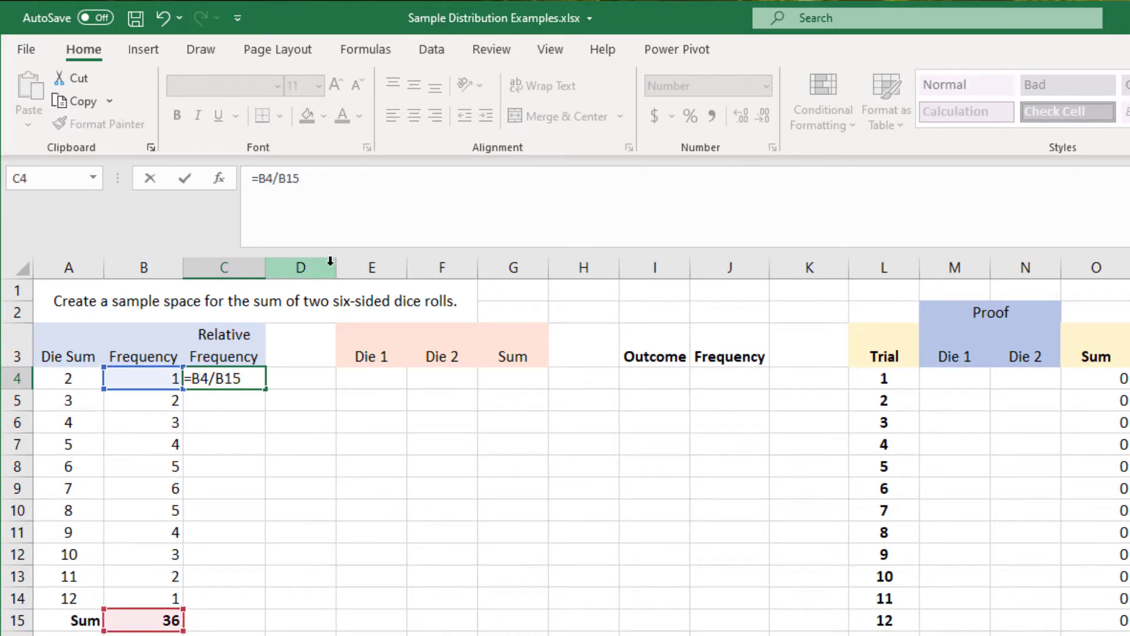
{"action": "type", "text": "$"}
{"action": "key", "text": "Right"}
{"action": "type", "text": "$"}
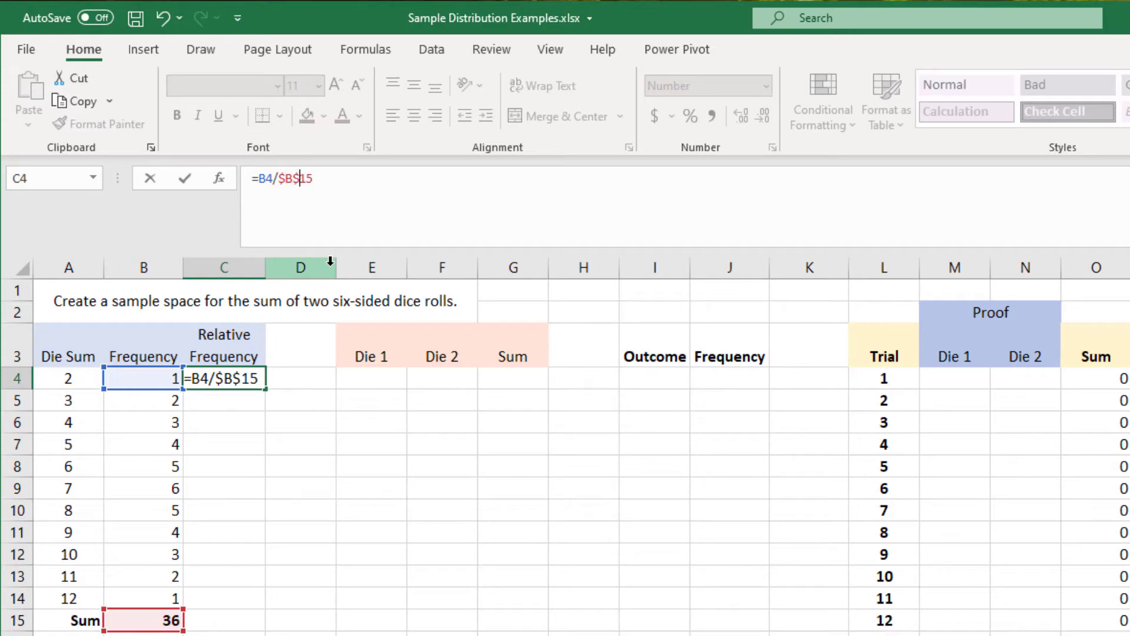
{"action": "key", "text": "Return"}
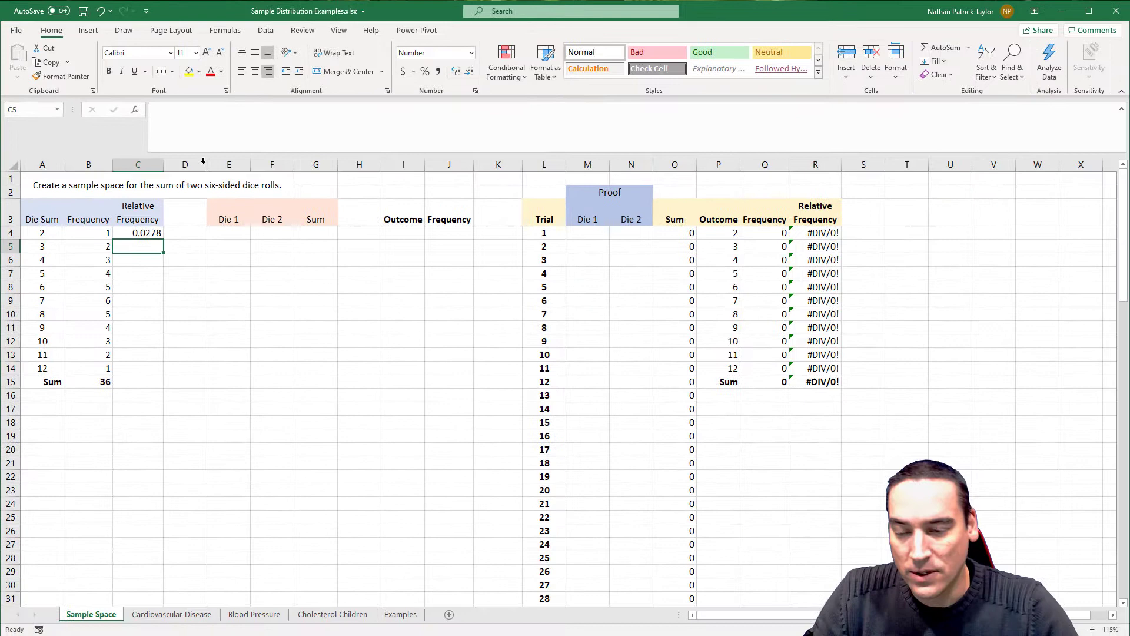
Copy the formula down to C14 and total the relative frequencies to 1.0000 in C15
{"action": "left_click", "coordinate": [207, 363]}
{"action": "left_click_drag", "start_coordinate": [164, 239], "coordinate": [155, 373]}
{"action": "left_click", "coordinate": [273, 367]}
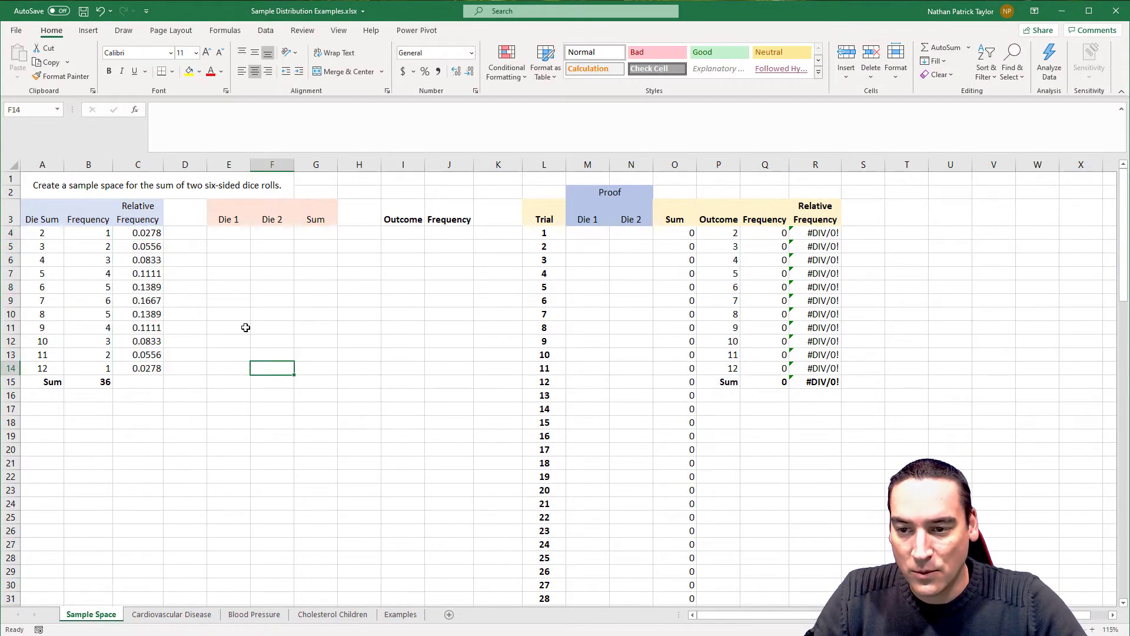
{"action": "left_click_drag", "start_coordinate": [155, 238], "coordinate": [143, 381]}
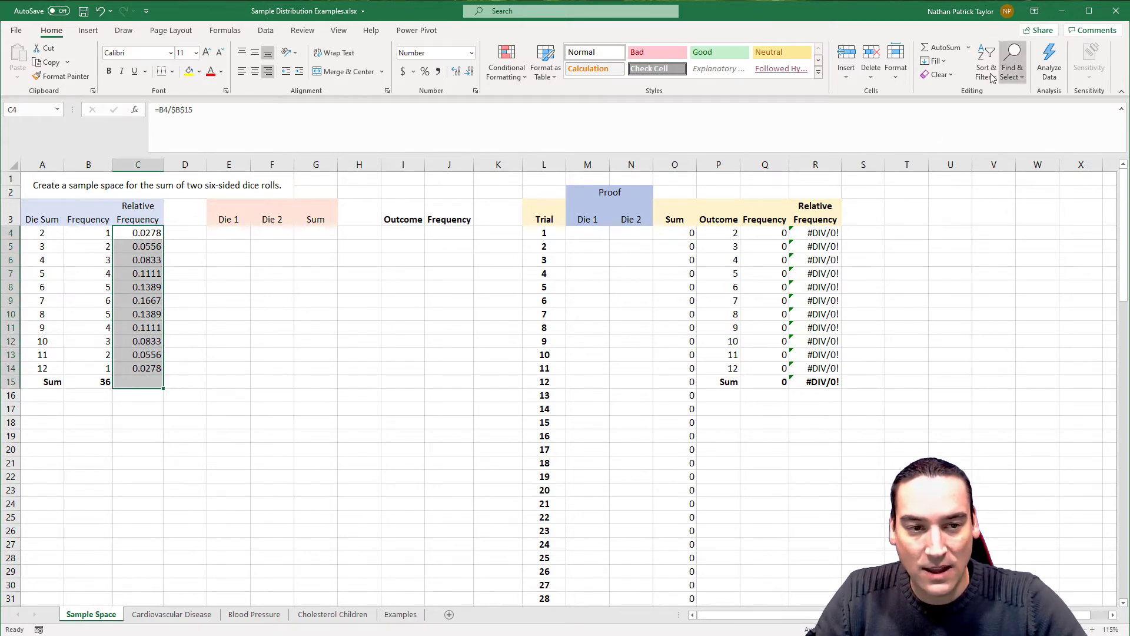
{"action": "left_click", "coordinate": [232, 302]}
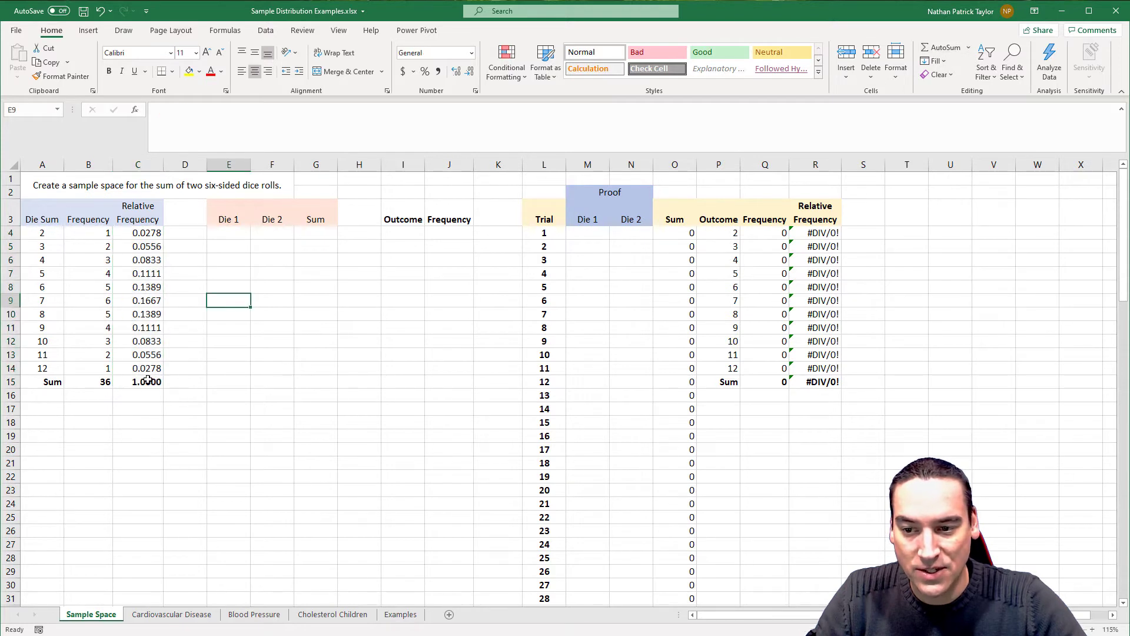
{"action": "left_click", "coordinate": [148, 380]}
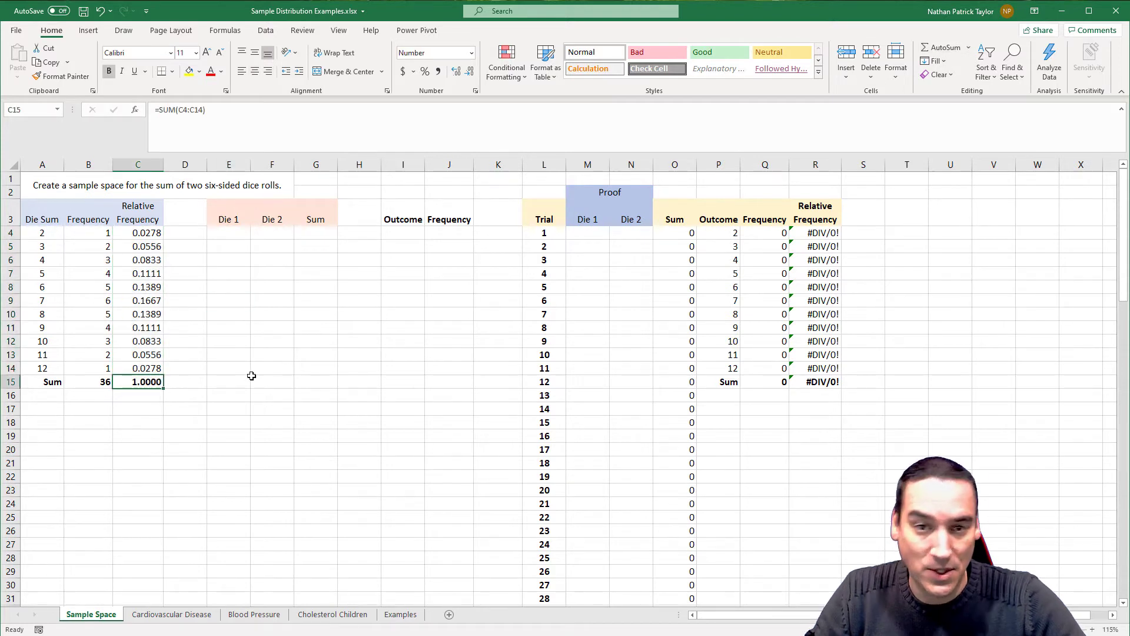
Type 1 into E4 and several cells below, then return upward to redo the entries
{"action": "left_click", "coordinate": [235, 232]}
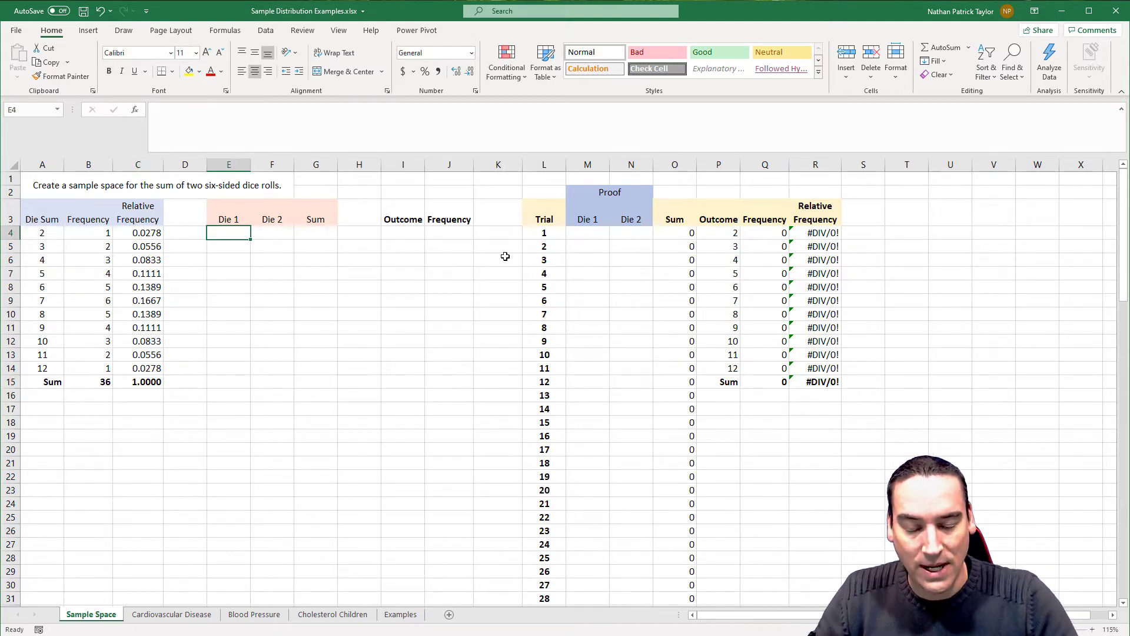
{"action": "type", "text": "1"}
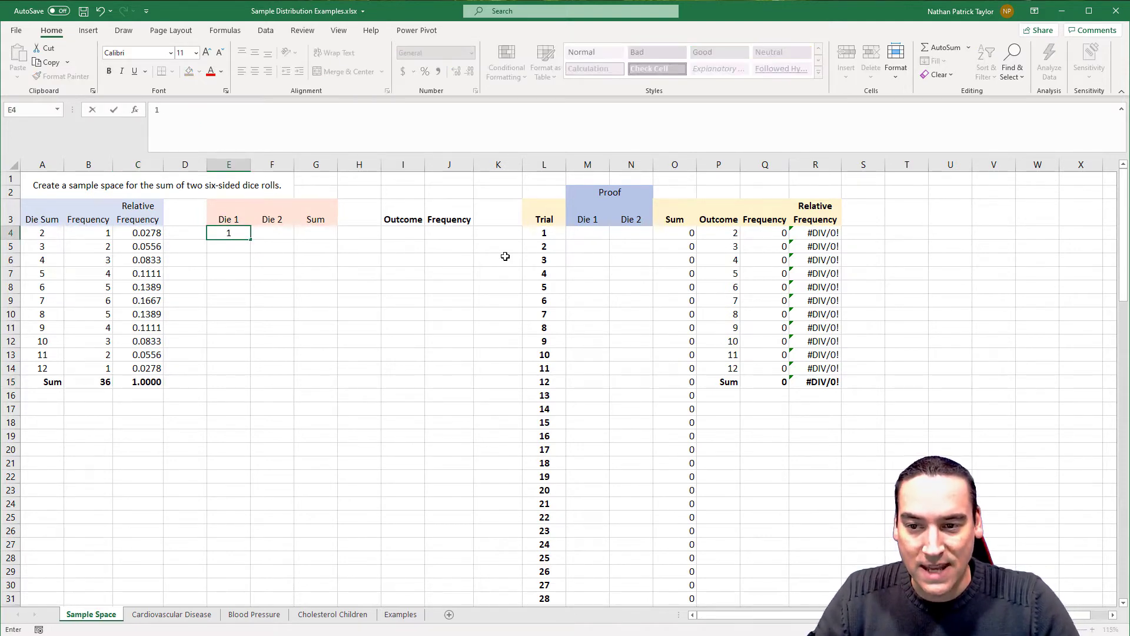
{"action": "key", "text": "Return"}
{"action": "type", "text": "1"}
{"action": "key", "text": "Return"}
{"action": "type", "text": "1"}
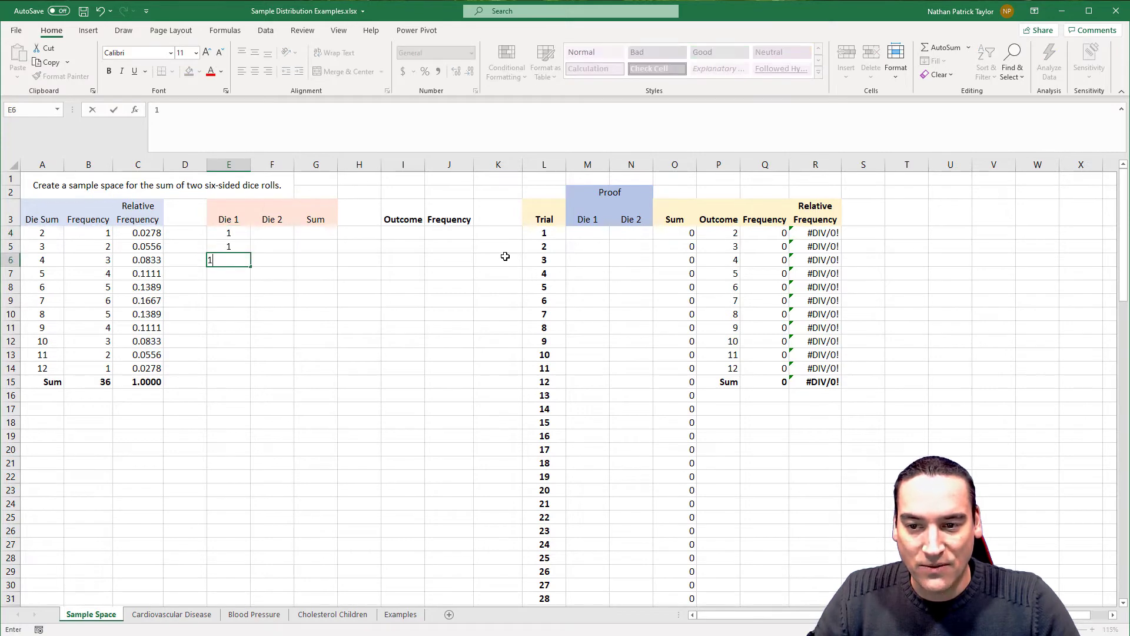
{"action": "key", "text": "Return"}
{"action": "type", "text": "1"}
{"action": "key", "text": "Return"}
{"action": "type", "text": "1"}
{"action": "key", "text": "Return"}
{"action": "type", "text": "1"}
{"action": "key", "text": "Return"}
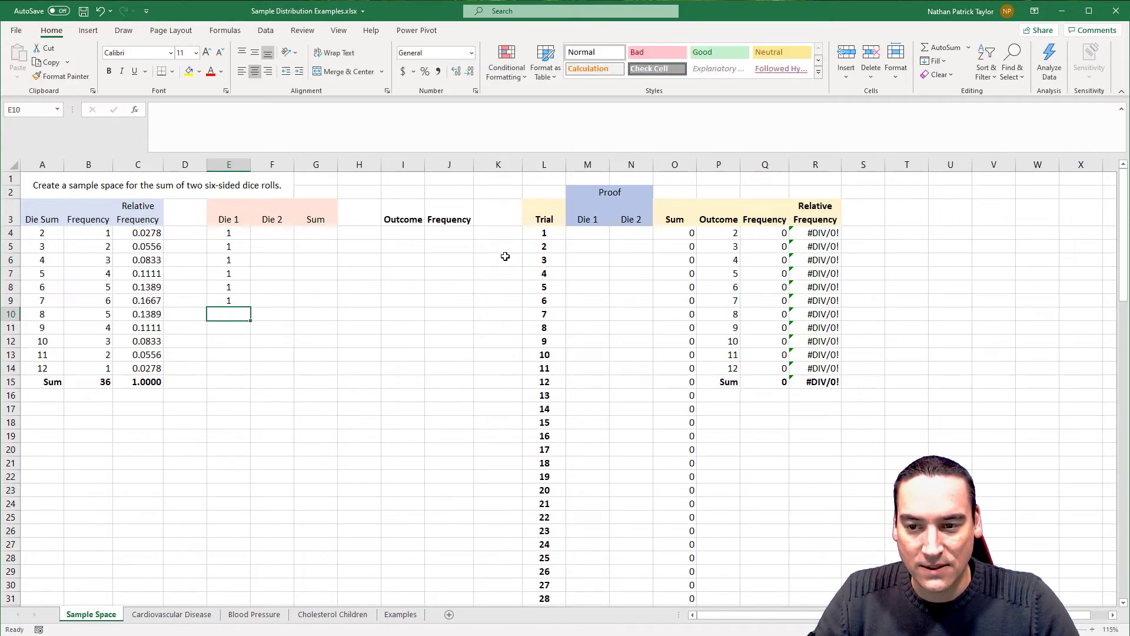
{"action": "key", "text": "Up"}
{"action": "key", "text": "Up"}
{"action": "key", "text": "Up"}
{"action": "key", "text": "Up"}
{"action": "key", "text": "Up"}
{"action": "key", "text": "Up"}
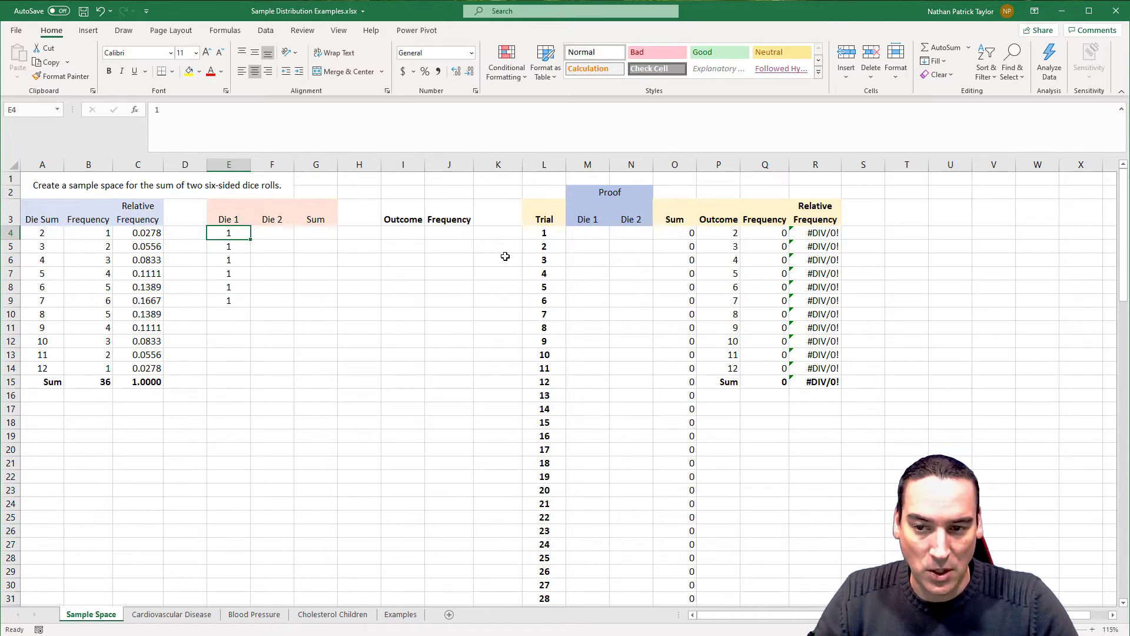
Enter the die faces 1, 2, 3, 4, 5, 6 in E4:E9
{"action": "type", "text": "1"}
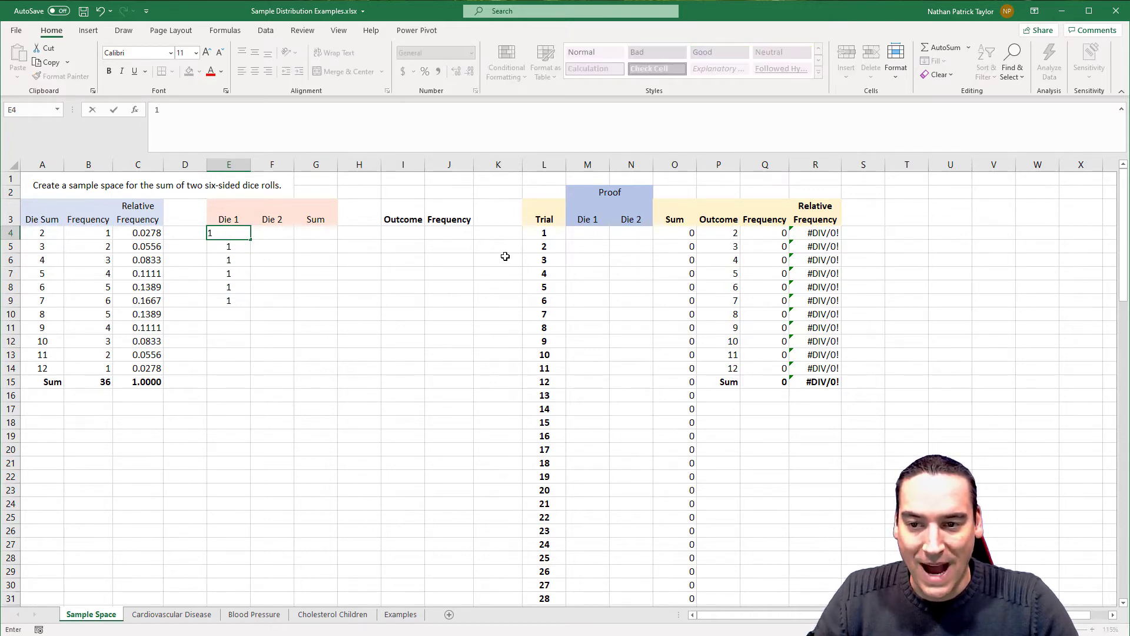
{"action": "key", "text": "Return"}
{"action": "type", "text": "2"}
{"action": "key", "text": "Return"}
{"action": "type", "text": "3"}
{"action": "key", "text": "Return"}
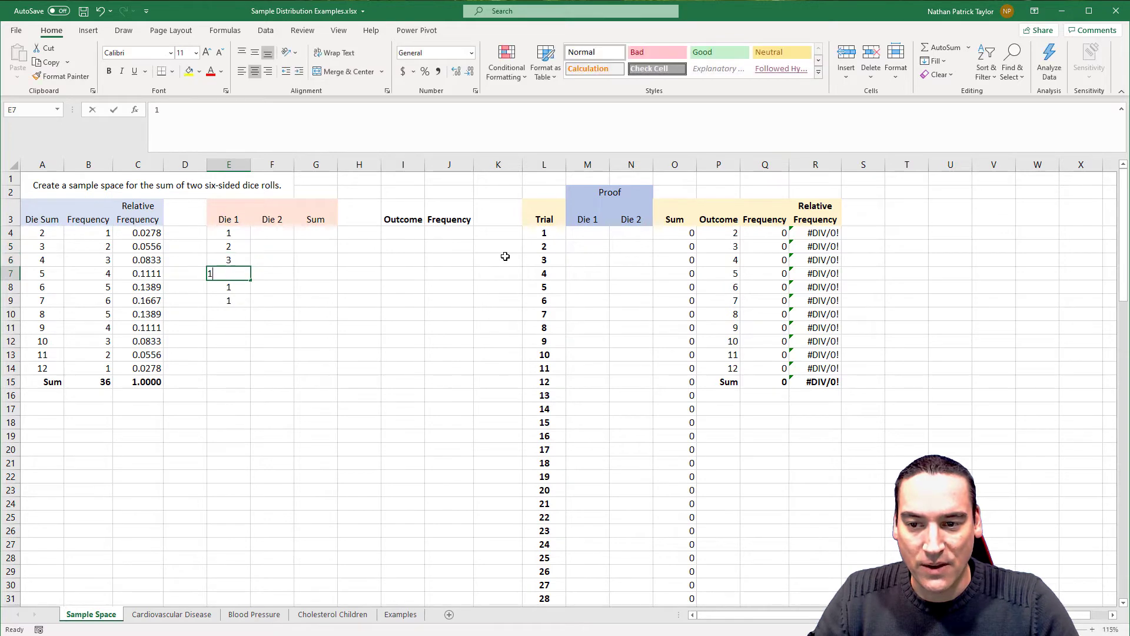
{"action": "type", "text": "4"}
{"action": "key", "text": "Return"}
{"action": "type", "text": "56"}
{"action": "key", "text": "BackSpace"}
{"action": "key", "text": "Return"}
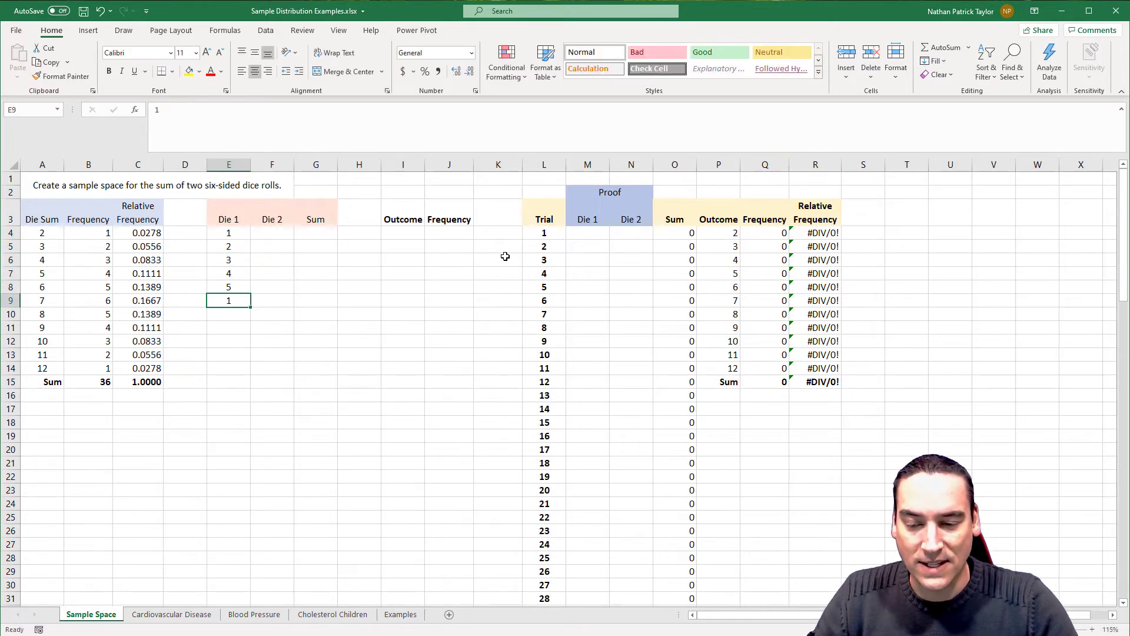
{"action": "type", "text": "6"}
{"action": "key", "text": "Return"}
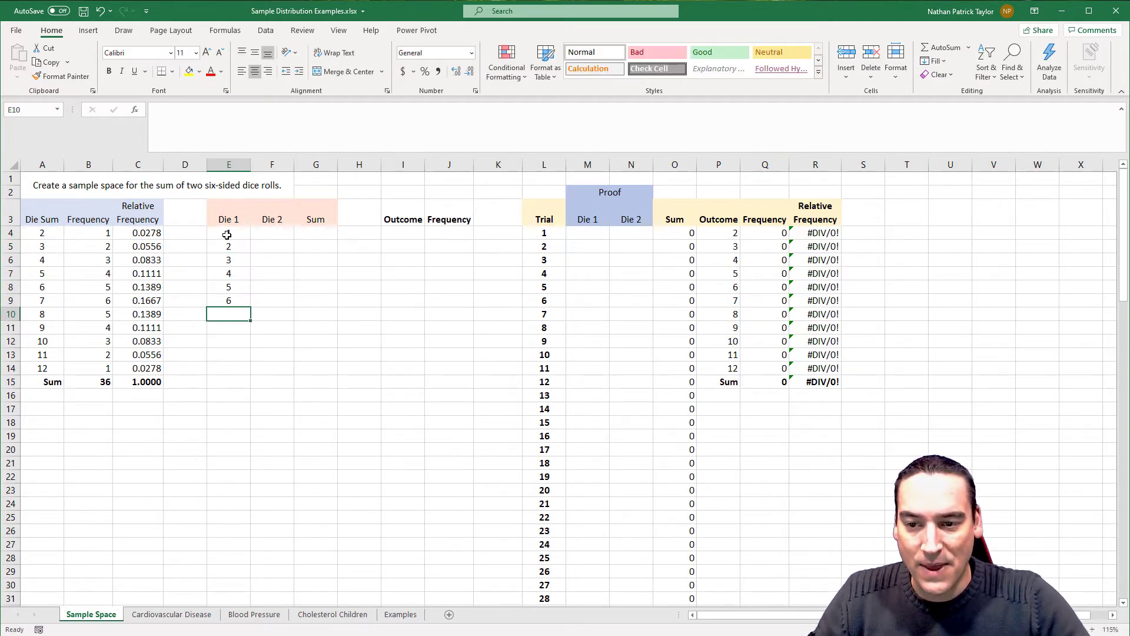
Select the Die 1 faces in E4:E9
{"action": "left_click_drag", "start_coordinate": [229, 233], "coordinate": [231, 298]}
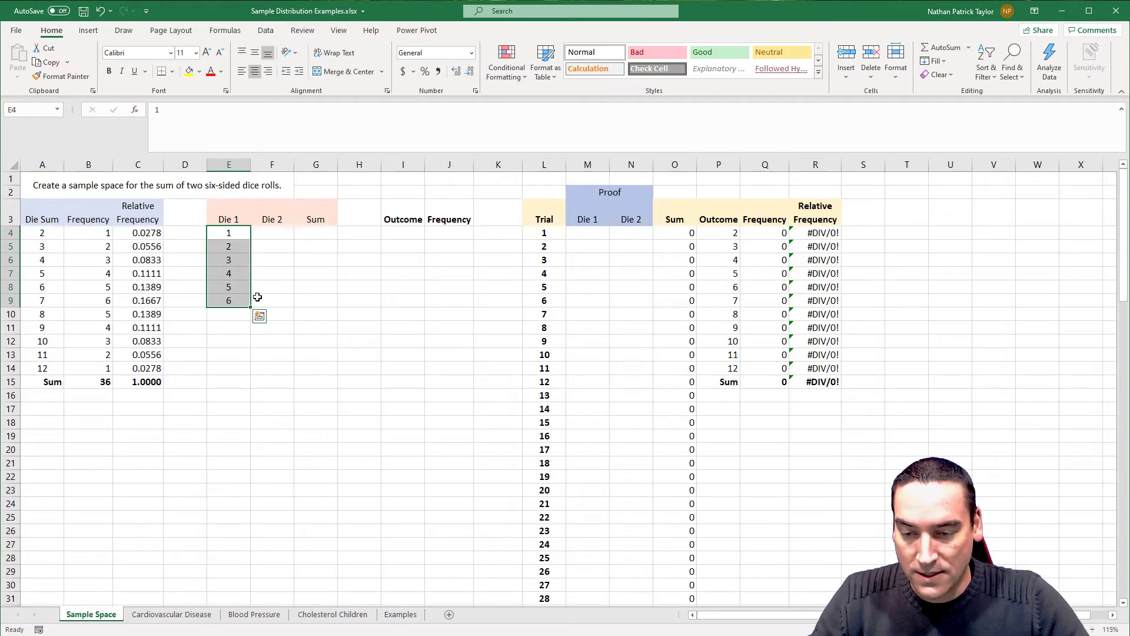
{"action": "key", "text": "ctrl+q"}
{"action": "left_click", "coordinate": [274, 254]}
{"action": "left_click", "coordinate": [274, 235]}
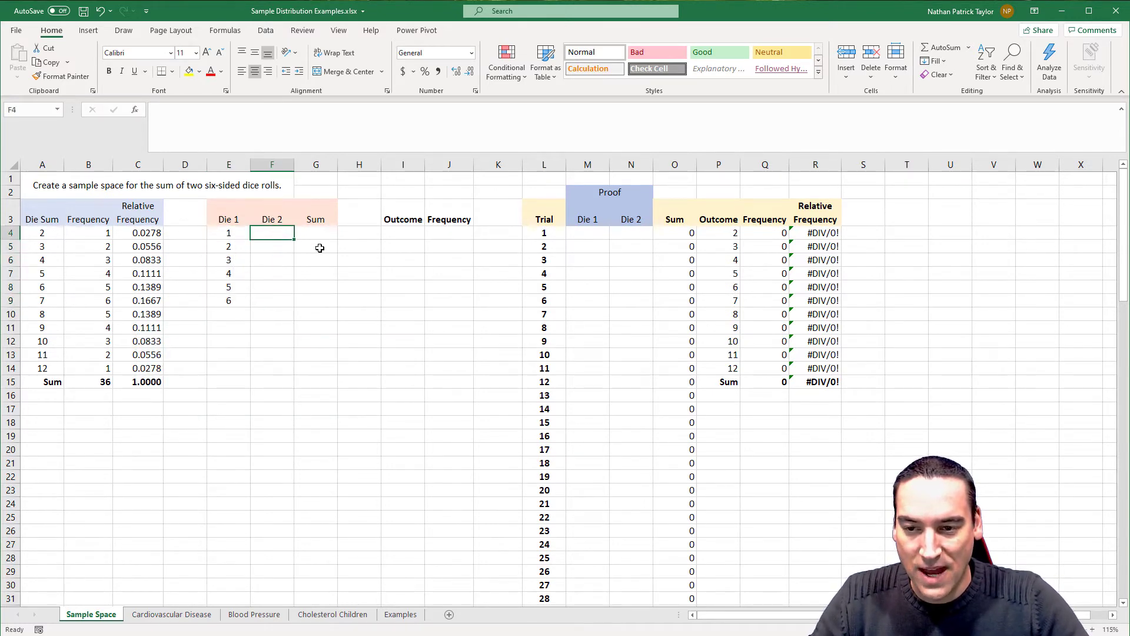
{"action": "left_click_drag", "start_coordinate": [229, 233], "coordinate": [230, 296]}
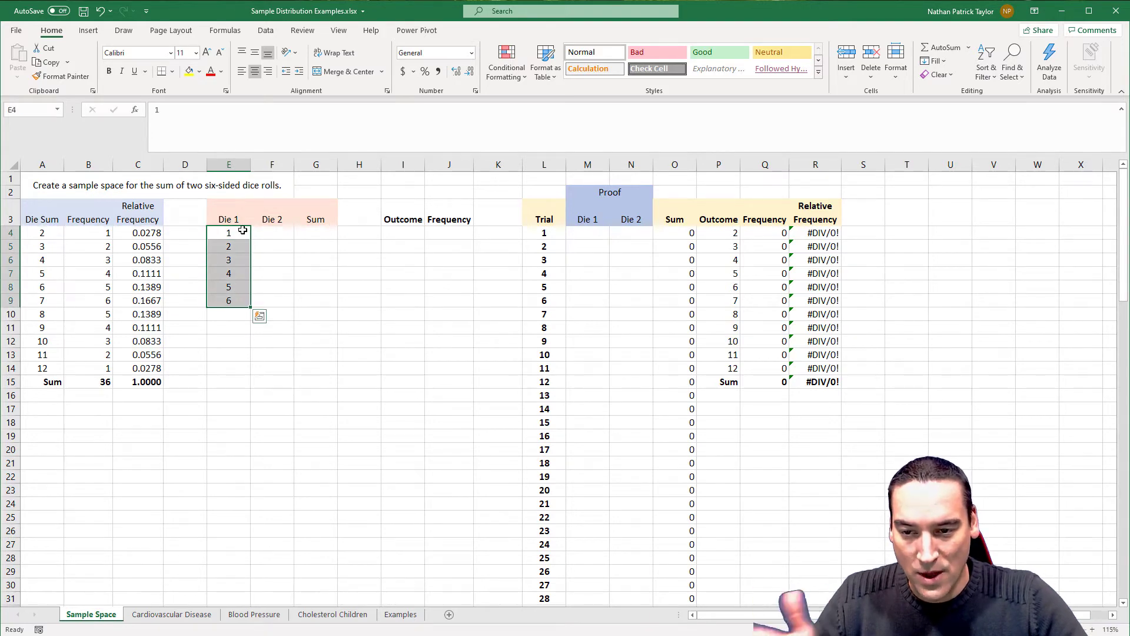
Enter Die 2 value 1 six times in F4:F9, then 2 six times in F10:F15
{"action": "left_click", "coordinate": [263, 232]}
{"action": "type", "text": "1"}
{"action": "key", "text": "Return"}
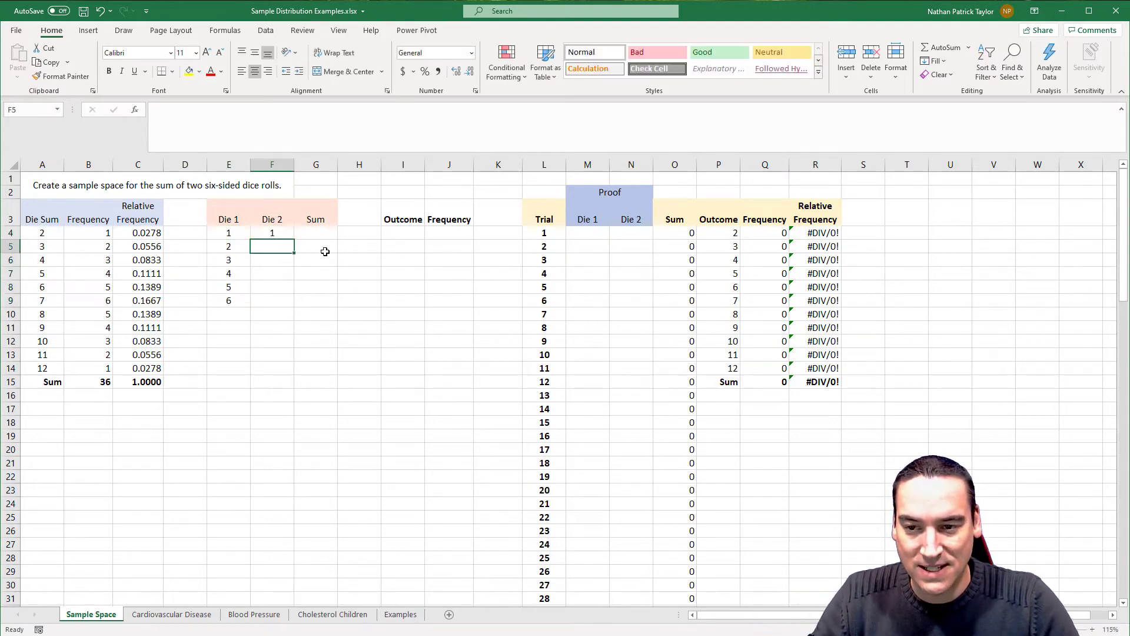
{"action": "type", "text": "1"}
{"action": "key", "text": "Return"}
{"action": "type", "text": "1"}
{"action": "key", "text": "Return"}
{"action": "type", "text": "1"}
{"action": "key", "text": "Return"}
{"action": "type", "text": "1"}
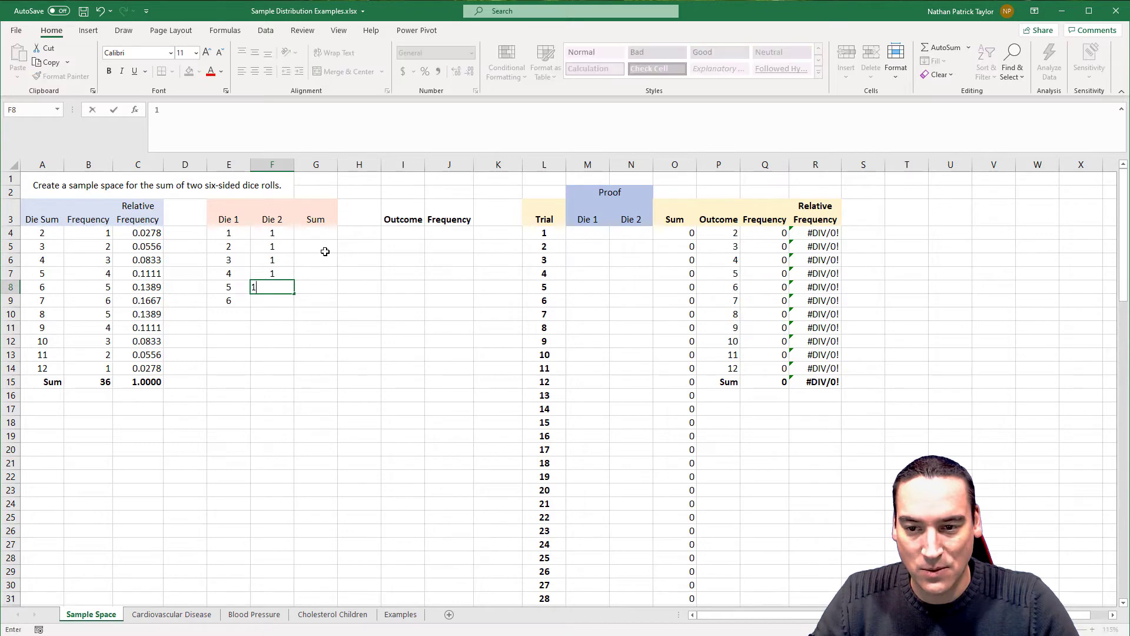
{"action": "key", "text": "Return"}
{"action": "type", "text": "1"}
{"action": "key", "text": "Return"}
{"action": "type", "text": "2"}
{"action": "key", "text": "Return"}
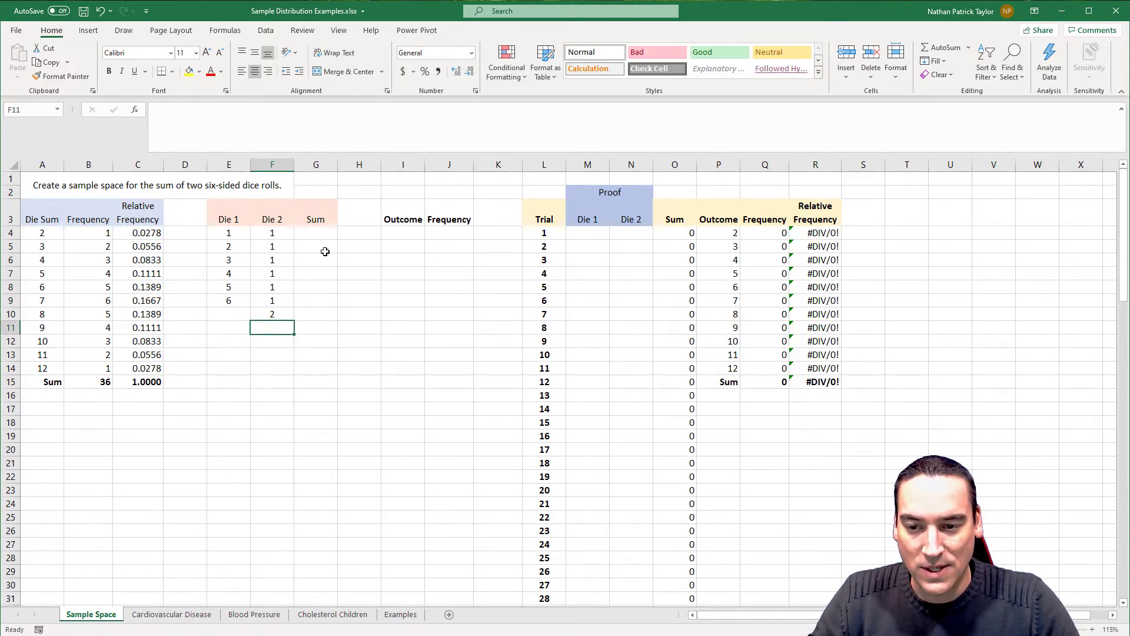
{"action": "type", "text": "2"}
{"action": "key", "text": "Return"}
{"action": "type", "text": "2"}
{"action": "key", "text": "Return"}
{"action": "type", "text": "2"}
{"action": "key", "text": "Return"}
{"action": "type", "text": "2"}
{"action": "key", "text": "Return"}
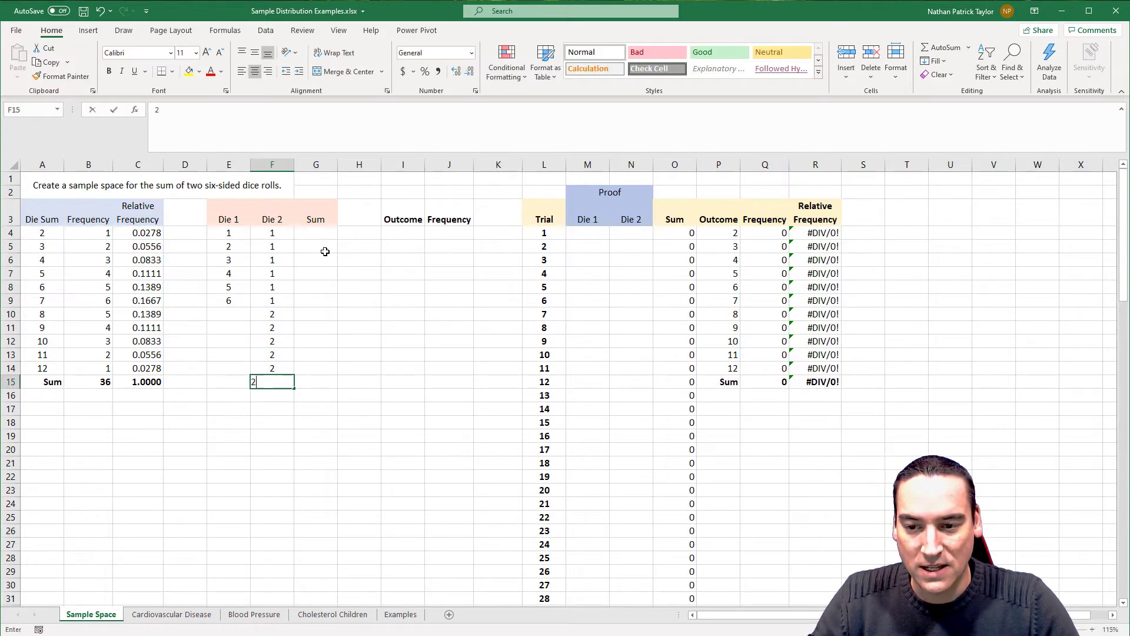
{"action": "type", "text": "2"}
{"action": "key", "text": "Return"}
Copy the Die 1 faces 1–6 from E4:E9 into E10, E16, E22, E28 and E34
{"action": "left_click_drag", "start_coordinate": [211, 239], "coordinate": [223, 298]}
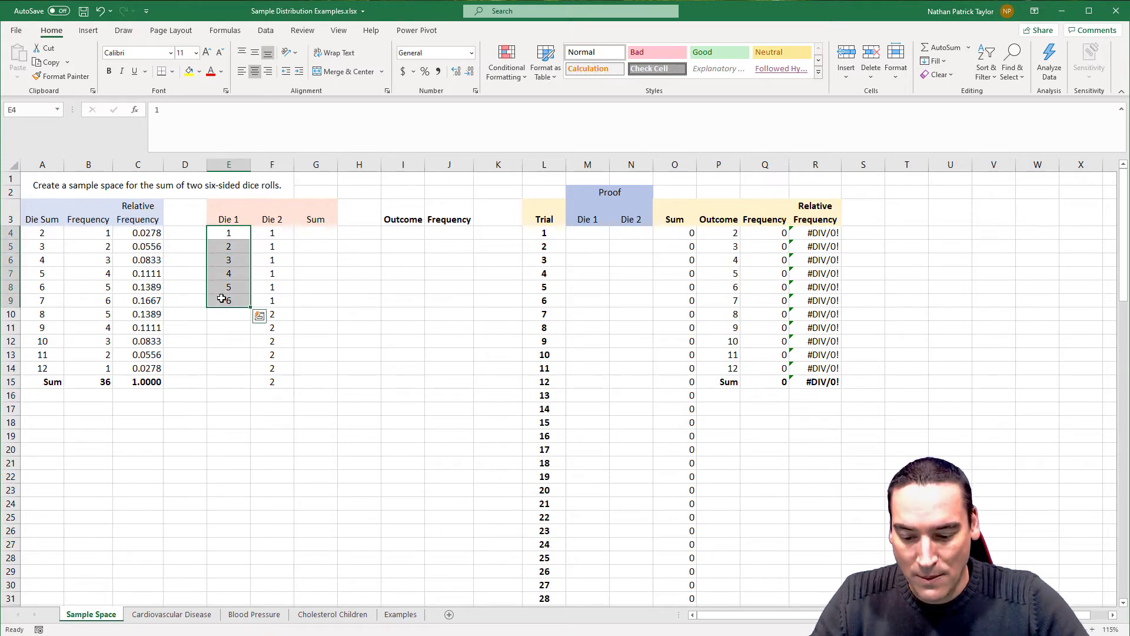
{"action": "key", "text": "ctrl+c"}
{"action": "left_click", "coordinate": [234, 316]}
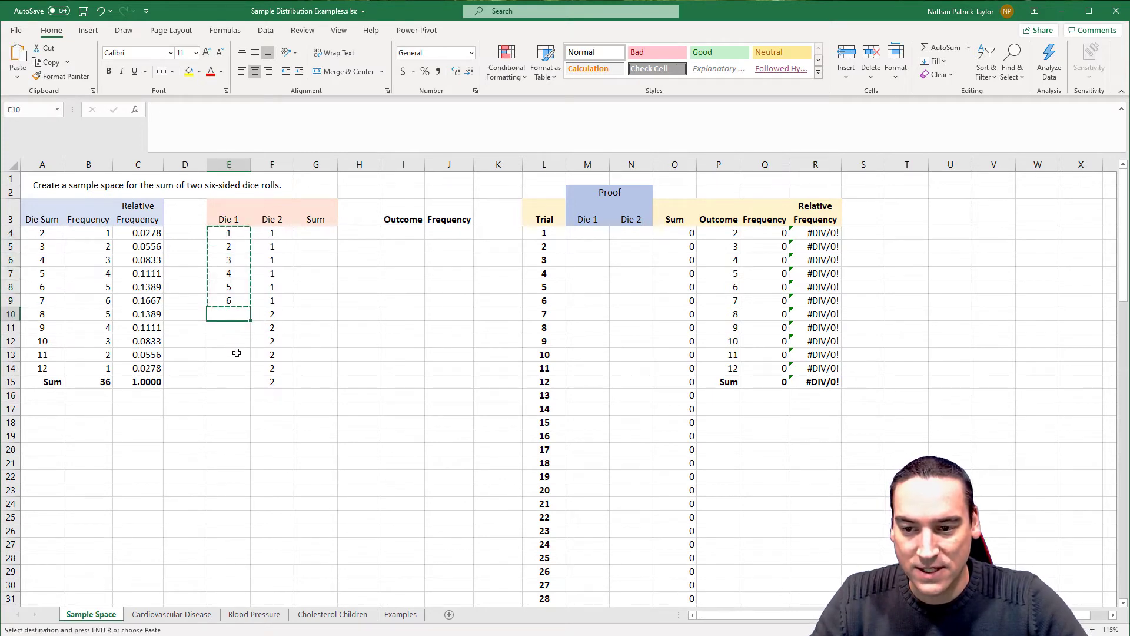
{"action": "key", "text": "ctrl+v"}
{"action": "left_click", "coordinate": [235, 395]}
{"action": "key", "text": "ctrl+v"}
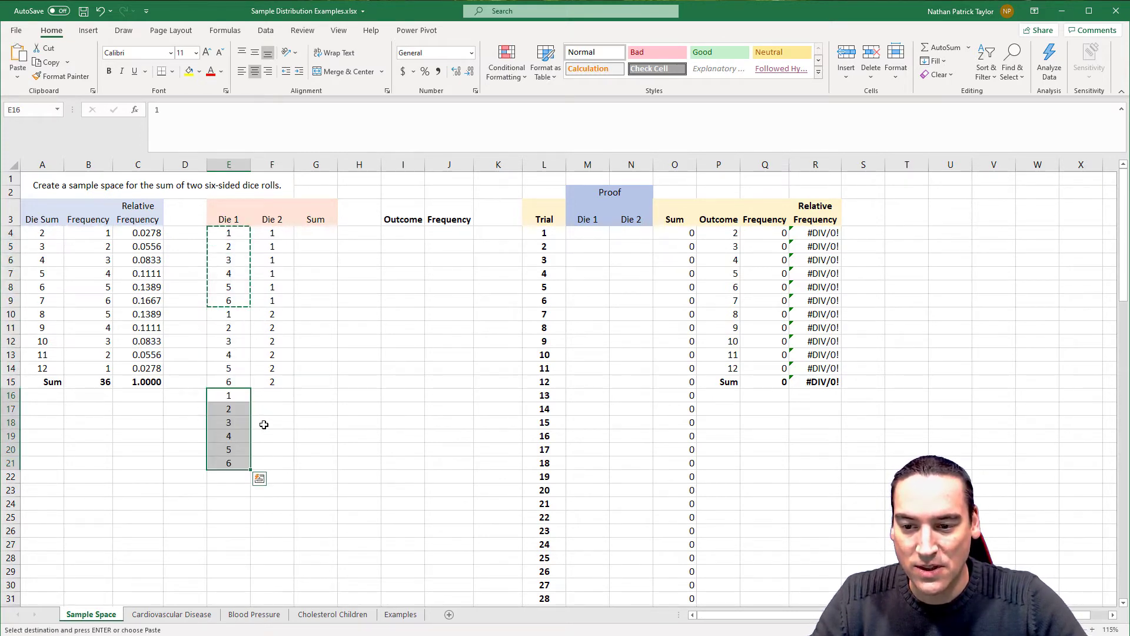
{"action": "left_click", "coordinate": [230, 474]}
{"action": "key", "text": "ctrl+v"}
{"action": "left_click", "coordinate": [227, 557]}
{"action": "key", "text": "ctrl+v"}
{"action": "scroll", "coordinate": [304, 497], "scroll_direction": "down", "scroll_amount": 2}
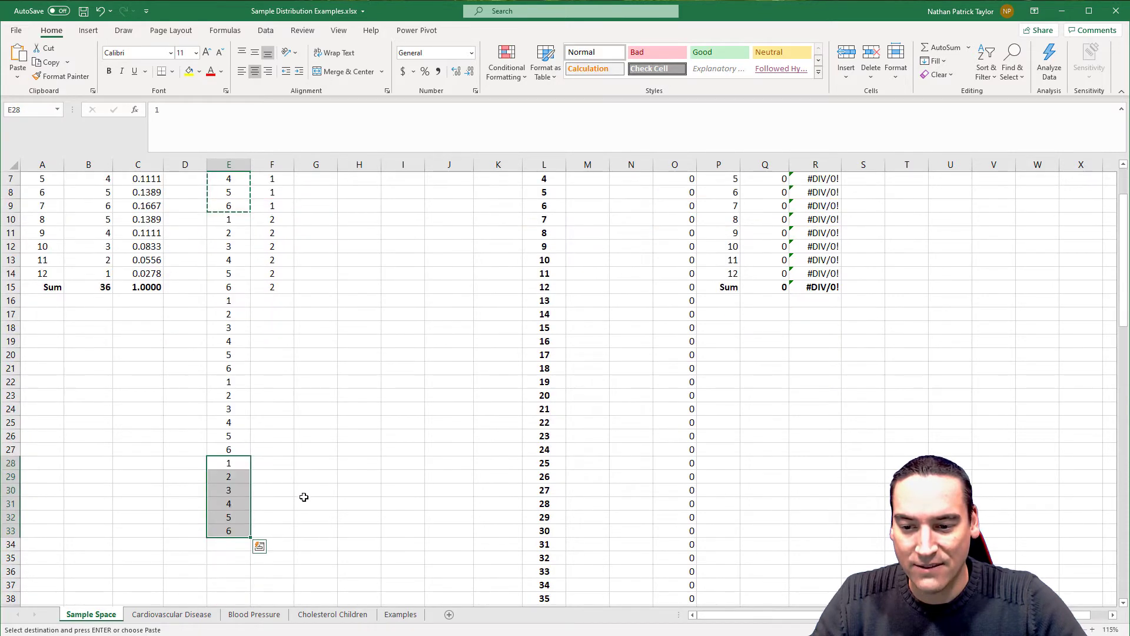
{"action": "scroll", "coordinate": [304, 497], "scroll_direction": "down", "scroll_amount": 1}
{"action": "left_click", "coordinate": [227, 504]}
{"action": "key", "text": "ctrl+v"}
{"action": "scroll", "coordinate": [302, 447], "scroll_direction": "up", "scroll_amount": 3}
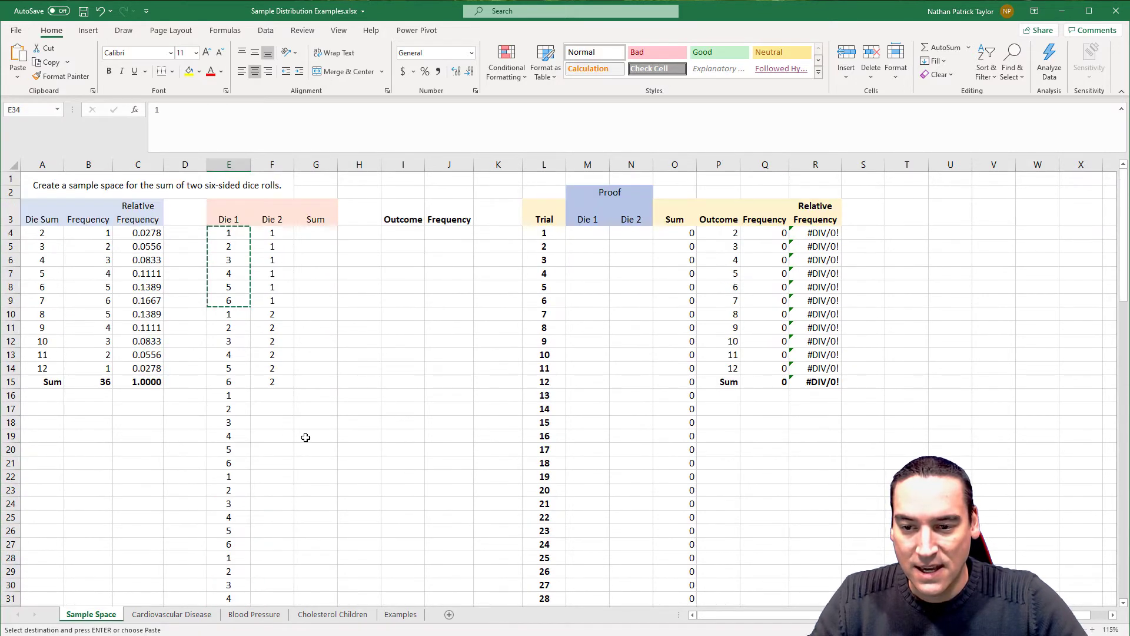
Enter Die 2 value 3 six times in F16:F21 and 4 starting at F22
{"action": "left_click", "coordinate": [276, 396]}
{"action": "type", "text": "3"}
{"action": "key", "text": "Return"}
{"action": "type", "text": "3 "}
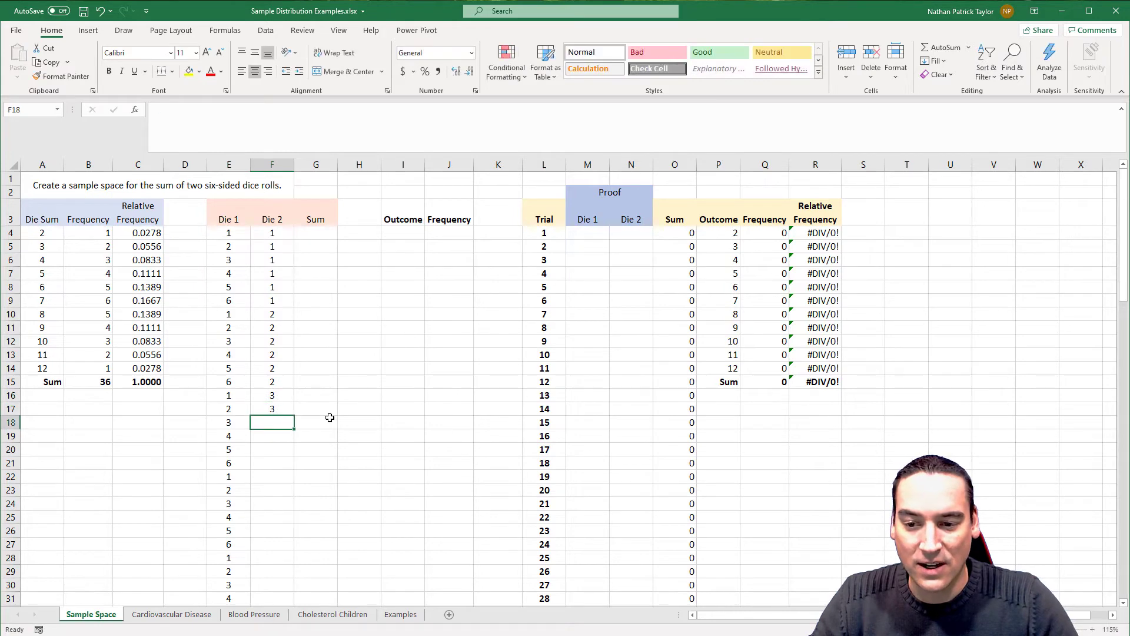
{"action": "type", "text": "3 3"}
{"action": "key", "text": "Return"}
{"action": "type", "text": "3 3"}
{"action": "key", "text": "Return"}
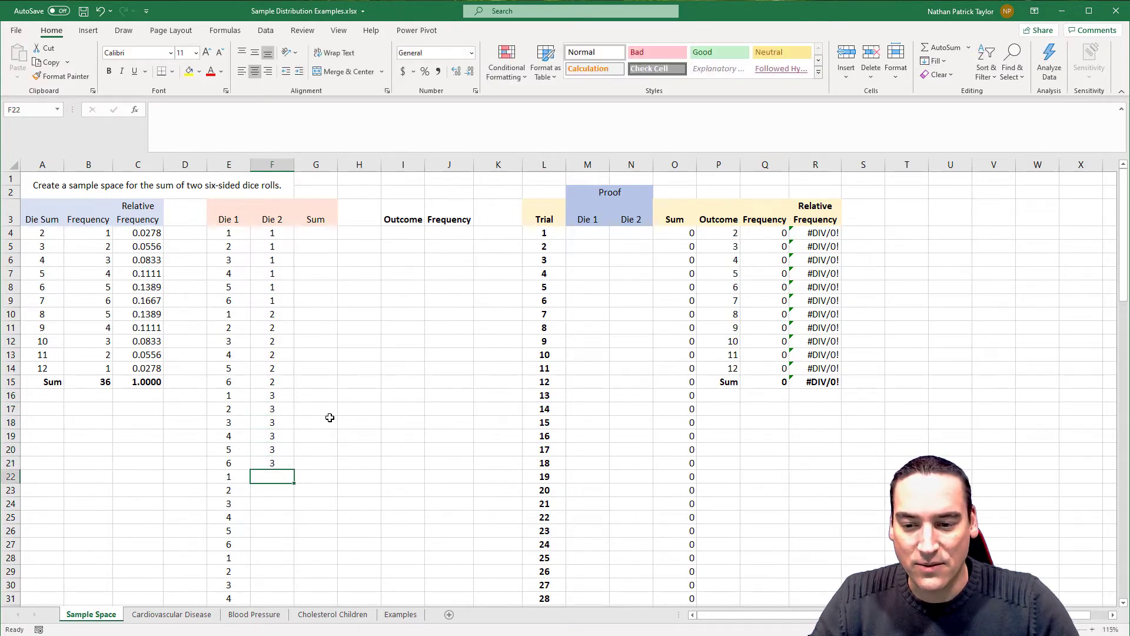
{"action": "type", "text": "4"}
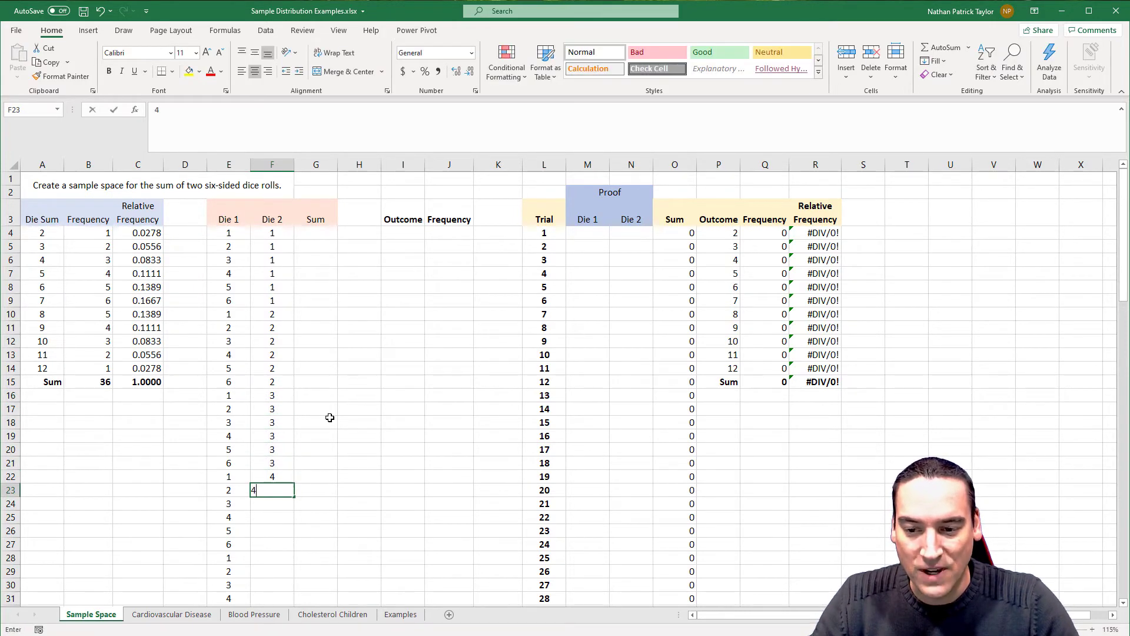
{"action": "key", "text": "Return"}
{"action": "type", "text": "4"}
{"action": "key", "text": "Return"}
{"action": "type", "text": "4"}
{"action": "key", "text": "Return"}
{"action": "type", "text": "4"}
{"action": "key", "text": "Return"}
{"action": "type", "text": "4"}
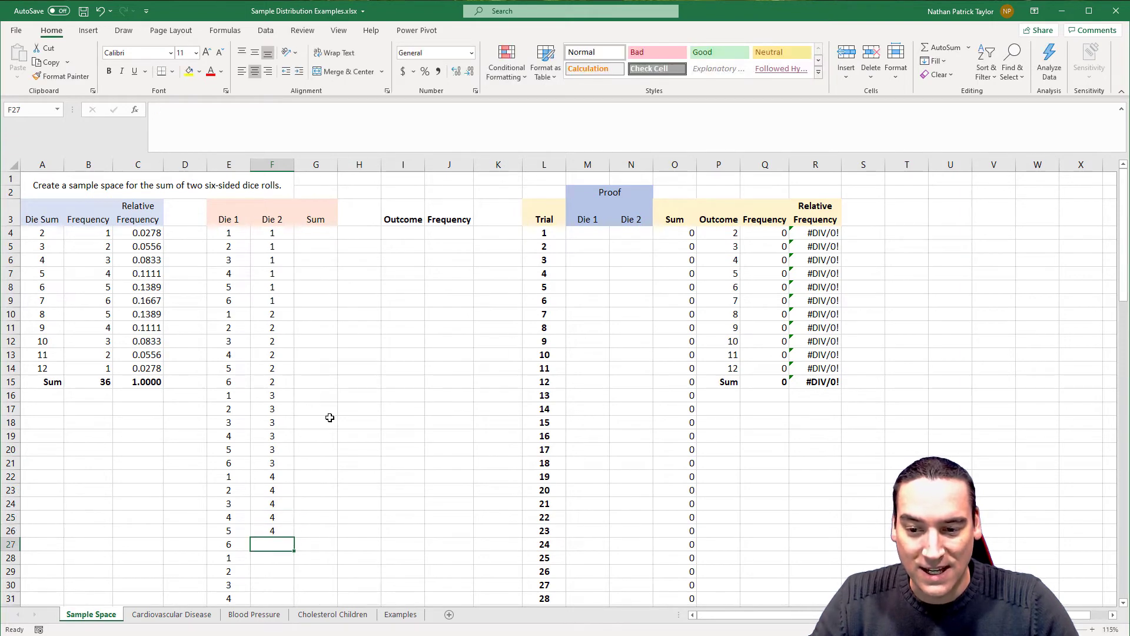
{"action": "key", "text": "Return"}
{"action": "type", "text": "4"}
Finish Die 2 with six 5s and six 6s down to F39, correcting F31 to 5
{"action": "key", "text": "Return"}
{"action": "type", "text": "5"}
{"action": "key", "text": "Return"}
{"action": "type", "text": "5"}
{"action": "key", "text": "Return"}
{"action": "type", "text": "5"}
{"action": "key", "text": "Return"}
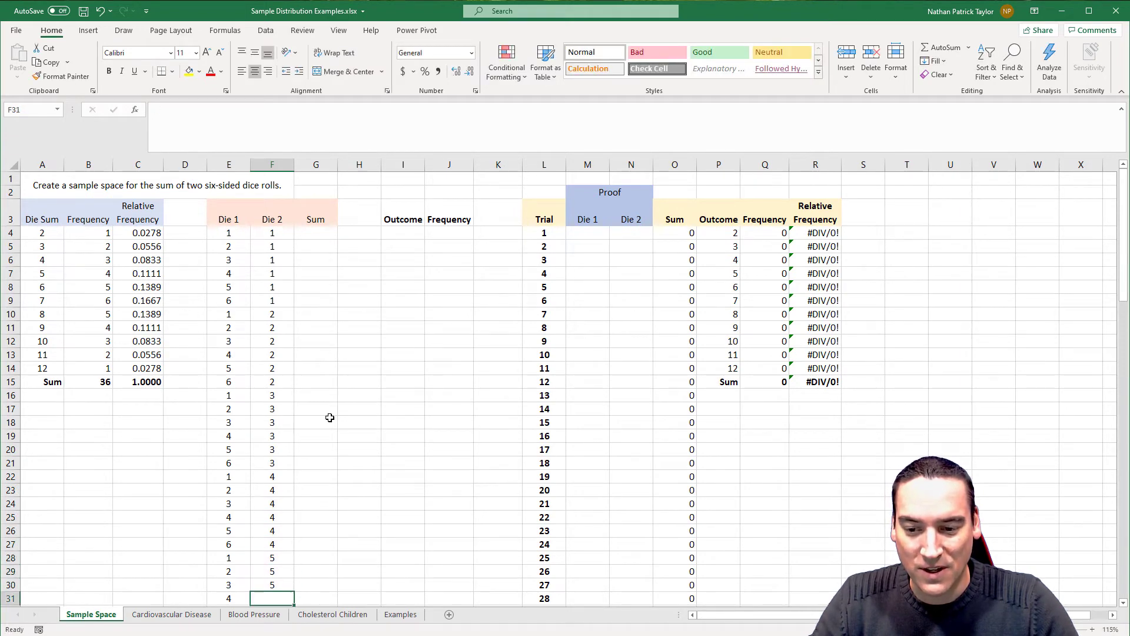
{"action": "type", "text": "6"}
{"action": "key", "text": "Return"}
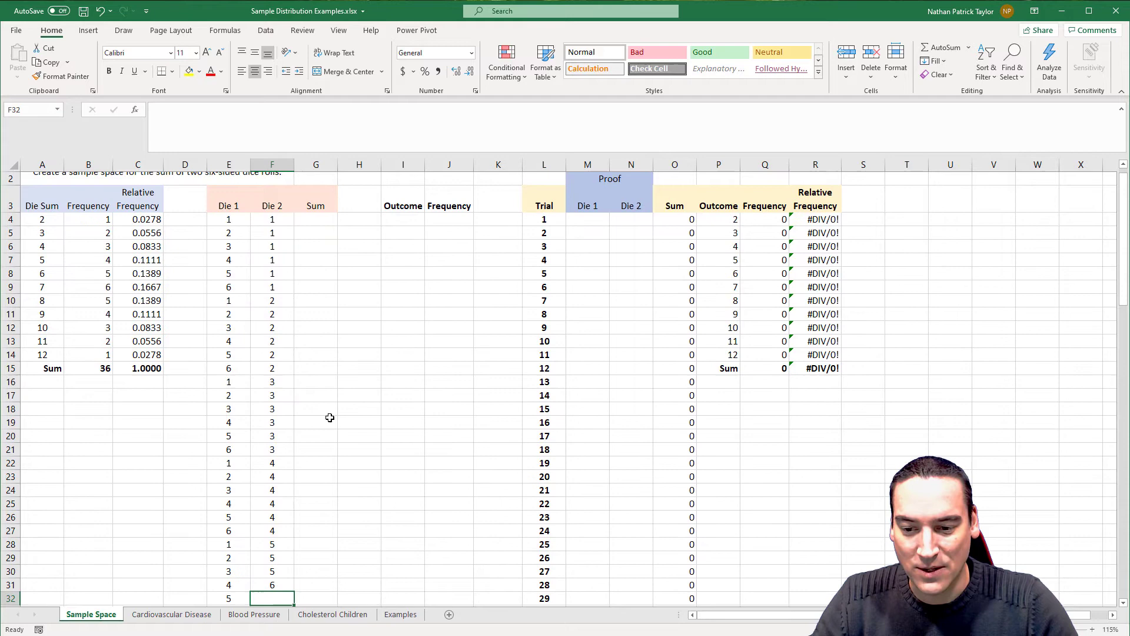
{"action": "key", "text": "Up"}
{"action": "type", "text": "5"}
{"action": "key", "text": "Return"}
{"action": "type", "text": "5"}
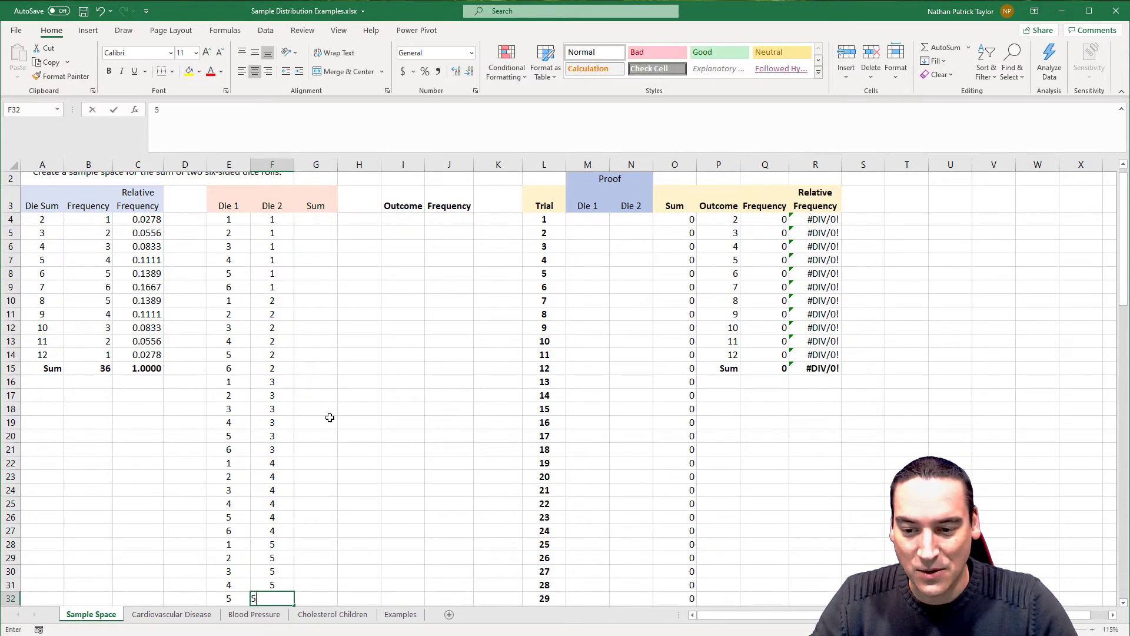
{"action": "key", "text": "Return"}
{"action": "type", "text": "5"}
{"action": "key", "text": "Return"}
{"action": "type", "text": "6"}
{"action": "key", "text": "Return"}
{"action": "type", "text": "6"}
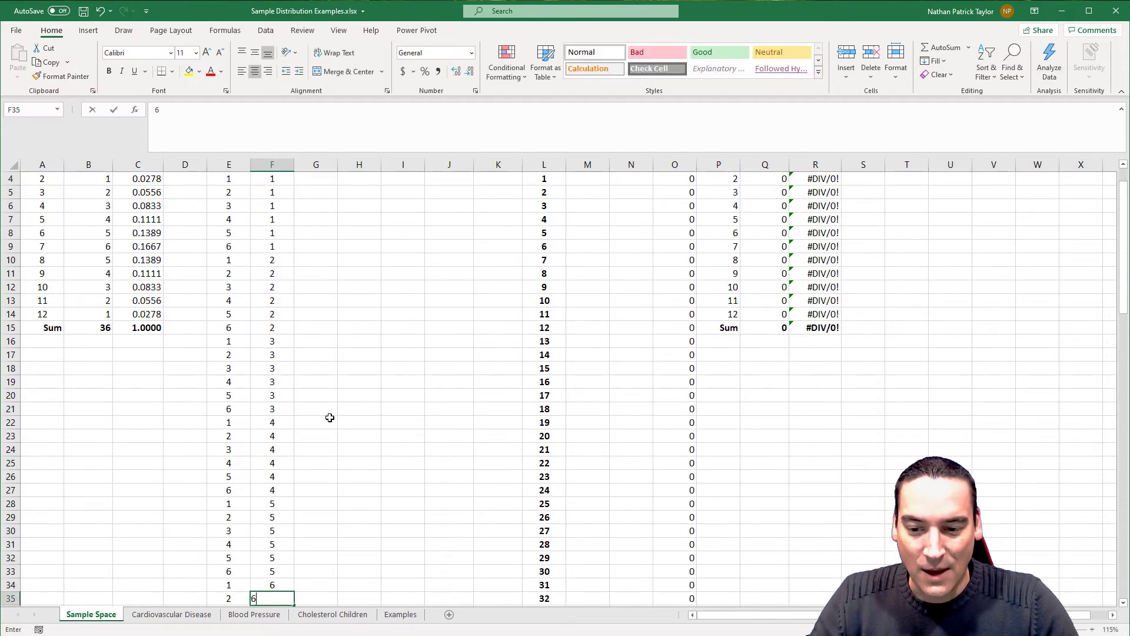
{"action": "key", "text": "Return"}
{"action": "type", "text": "6"}
{"action": "key", "text": "Return"}
{"action": "type", "text": "6"}
{"action": "key", "text": "Return"}
{"action": "type", "text": "6"}
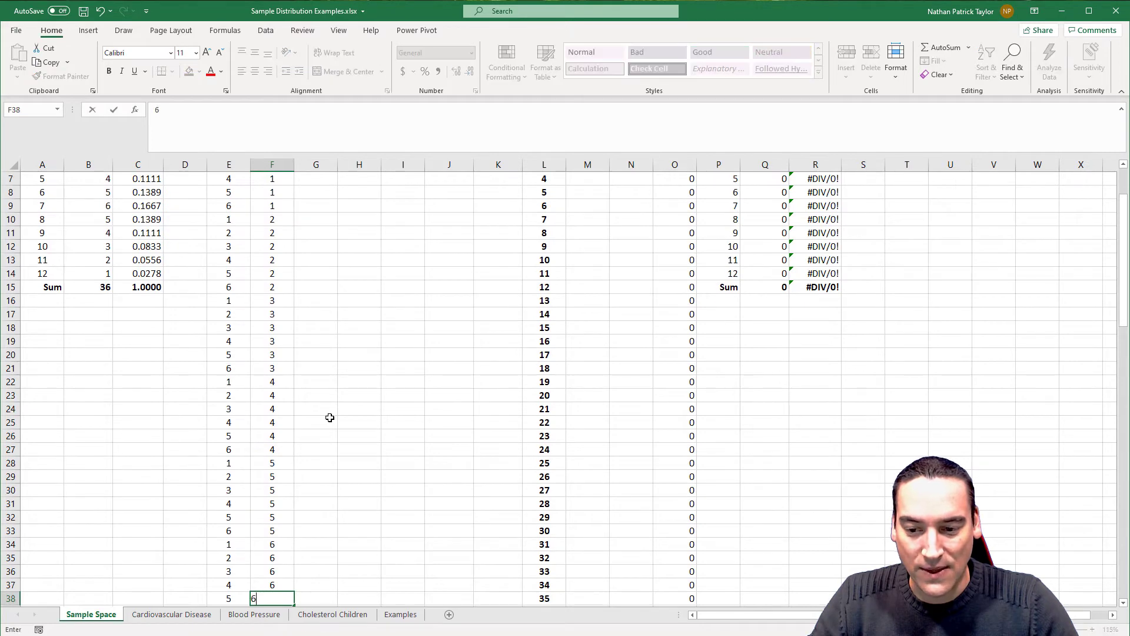
{"action": "key", "text": "Return"}
{"action": "type", "text": "6"}
{"action": "key", "text": "Return"}
{"action": "scroll", "coordinate": [330, 417], "scroll_direction": "up", "scroll_amount": 3}
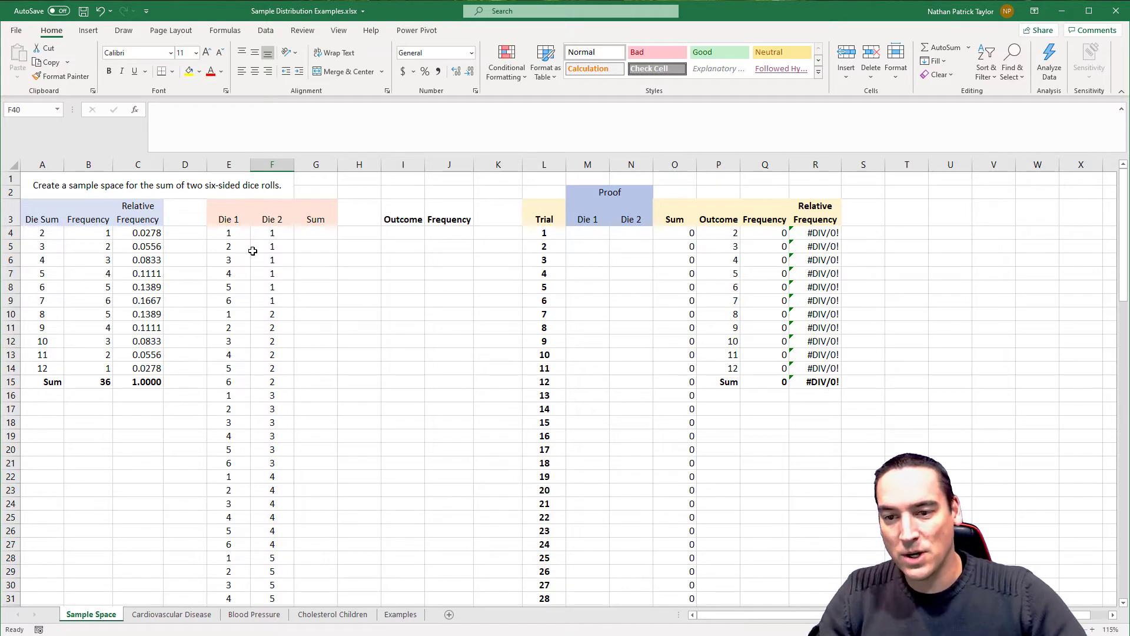
Enter the formula =E4+F4 in G4 to add Die 1 and Die 2
{"action": "left_click", "coordinate": [328, 234]}
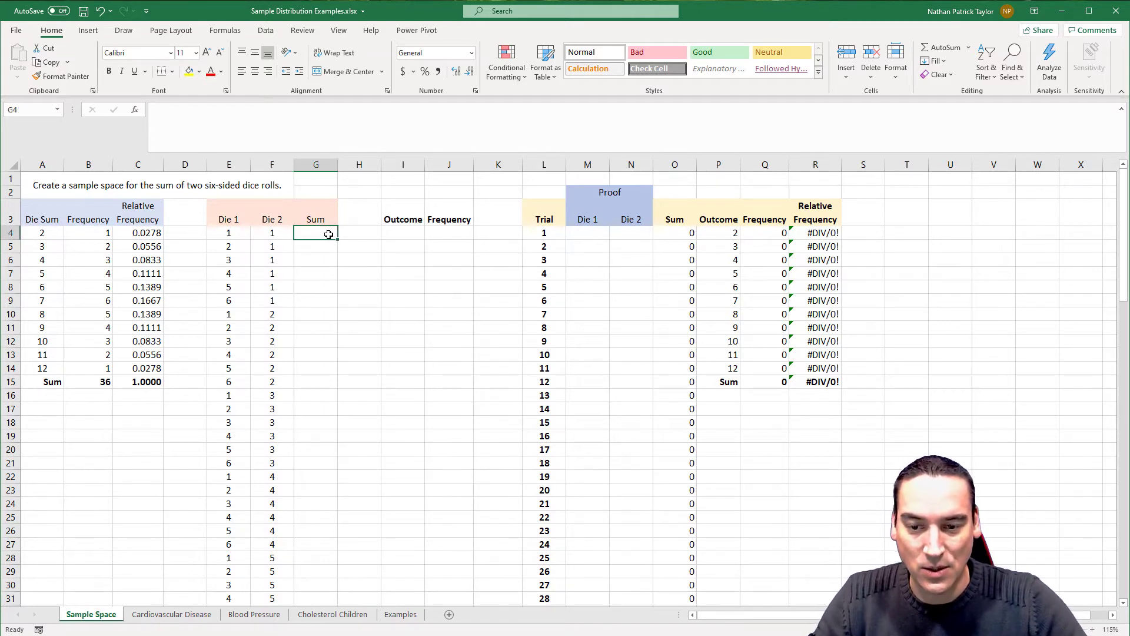
{"action": "type", "text": "="}
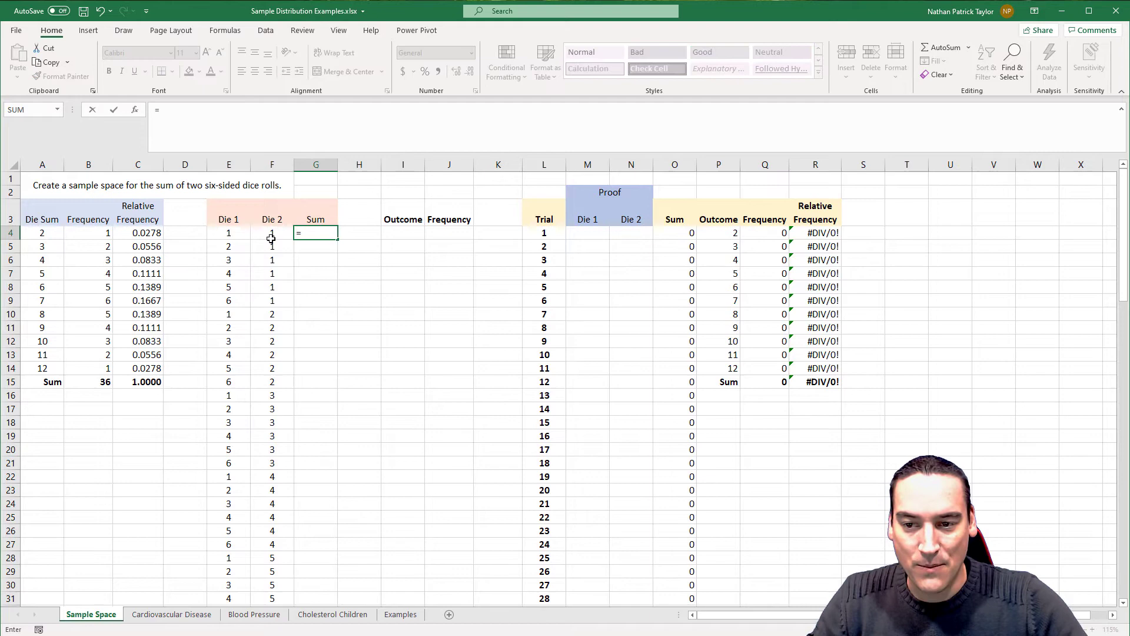
{"action": "left_click", "coordinate": [229, 234]}
{"action": "type", "text": "++"}
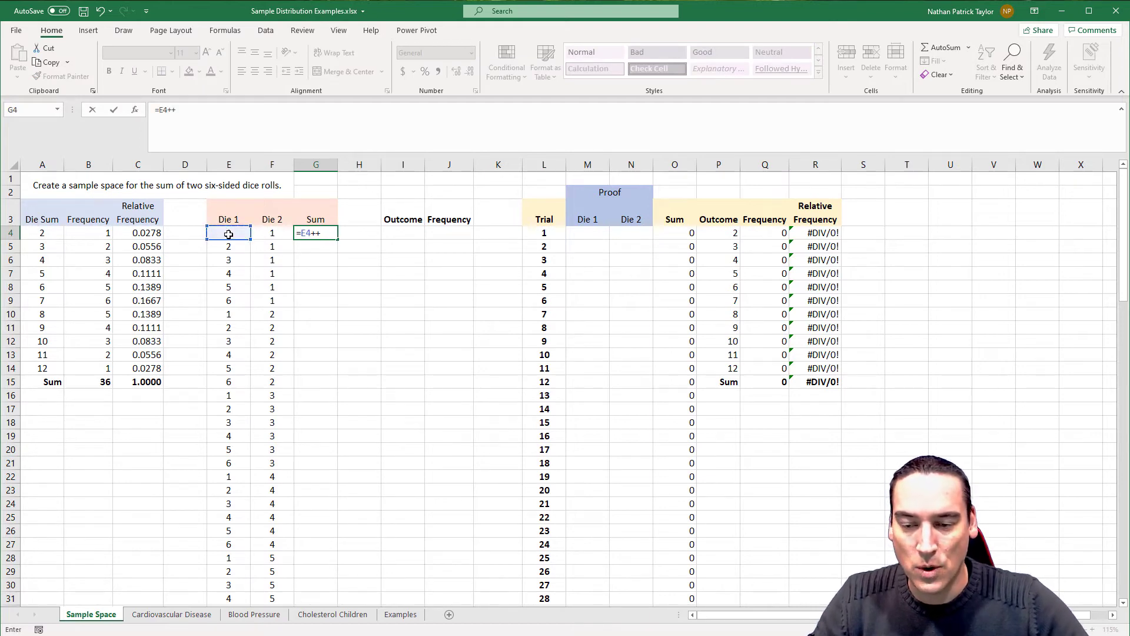
{"action": "left_click", "coordinate": [268, 237]}
{"action": "key", "text": "Return"}
Fill the G4 sum formula down through G39
{"action": "left_click", "coordinate": [326, 233]}
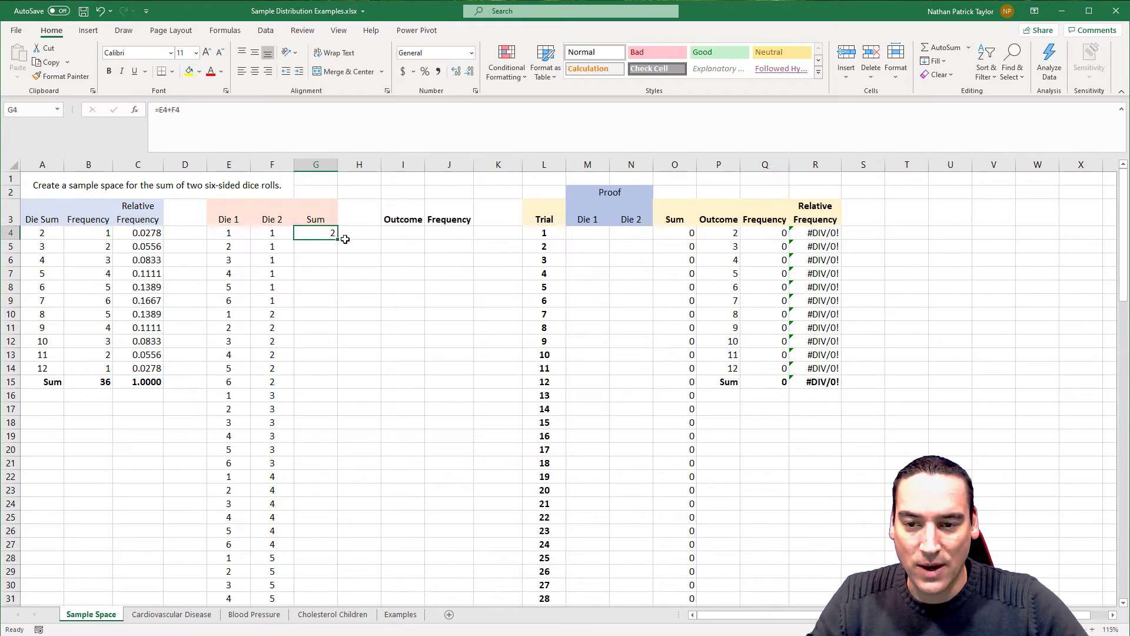
{"action": "double_click", "coordinate": [339, 239]}
{"action": "scroll", "coordinate": [326, 306], "scroll_direction": "down", "scroll_amount": 7}
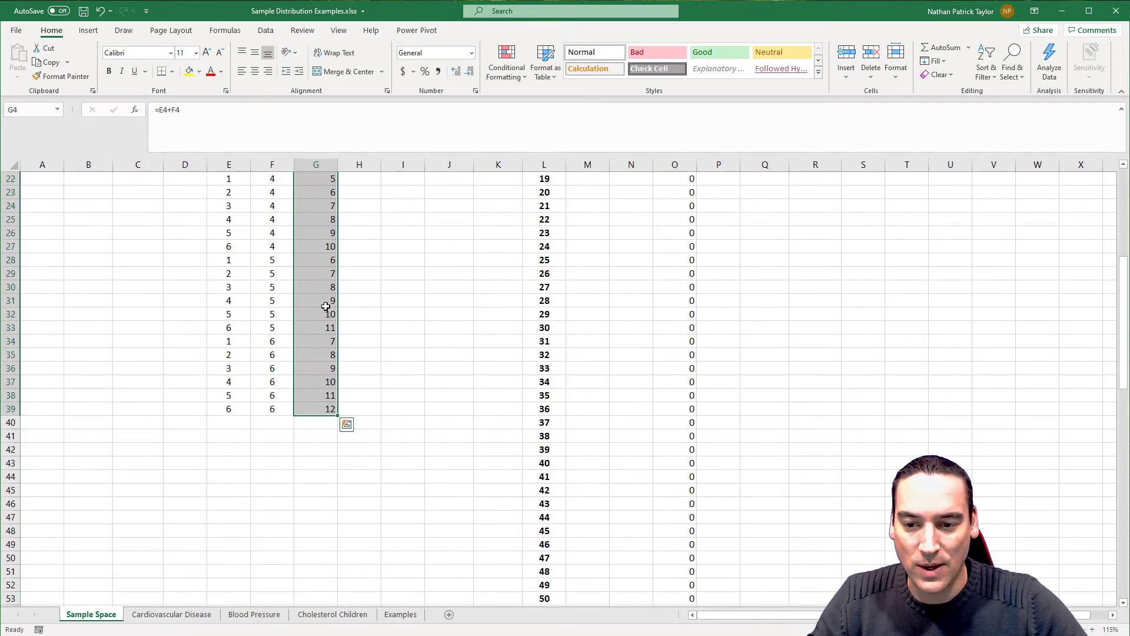
{"action": "scroll", "coordinate": [322, 397], "scroll_direction": "up", "scroll_amount": 6}
{"action": "scroll", "coordinate": [322, 397], "scroll_direction": "up", "scroll_amount": 1}
{"action": "left_click", "coordinate": [351, 352]}
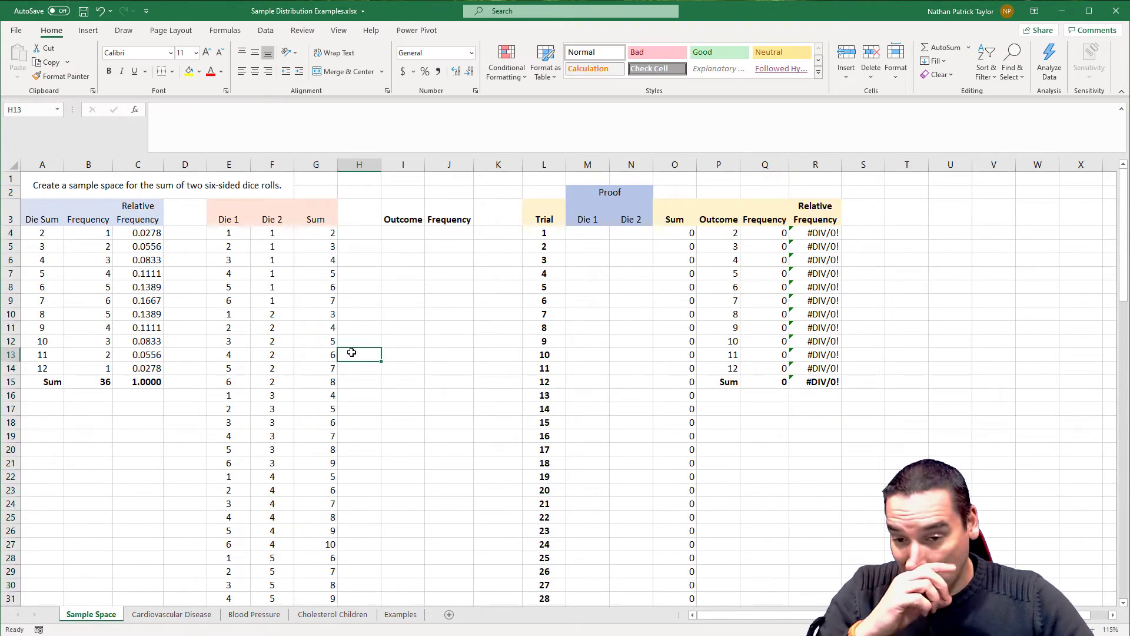
{"action": "scroll", "coordinate": [409, 373], "scroll_direction": "down", "scroll_amount": 2}
Copy the sums in G4:G39 and paste them into I4 as values only
{"action": "scroll", "coordinate": [391, 393], "scroll_direction": "up", "scroll_amount": 2}
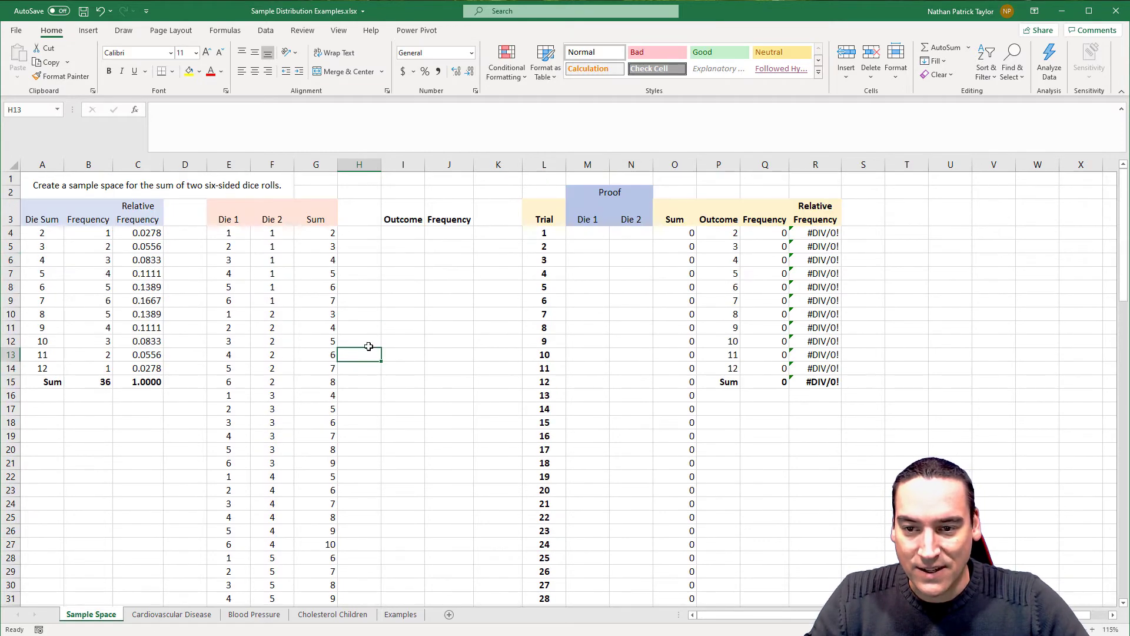
{"action": "left_click_drag", "start_coordinate": [316, 234], "coordinate": [333, 580]}
{"action": "key", "text": "ctrl+c"}
{"action": "scroll", "coordinate": [407, 457], "scroll_direction": "up", "scroll_amount": 3}
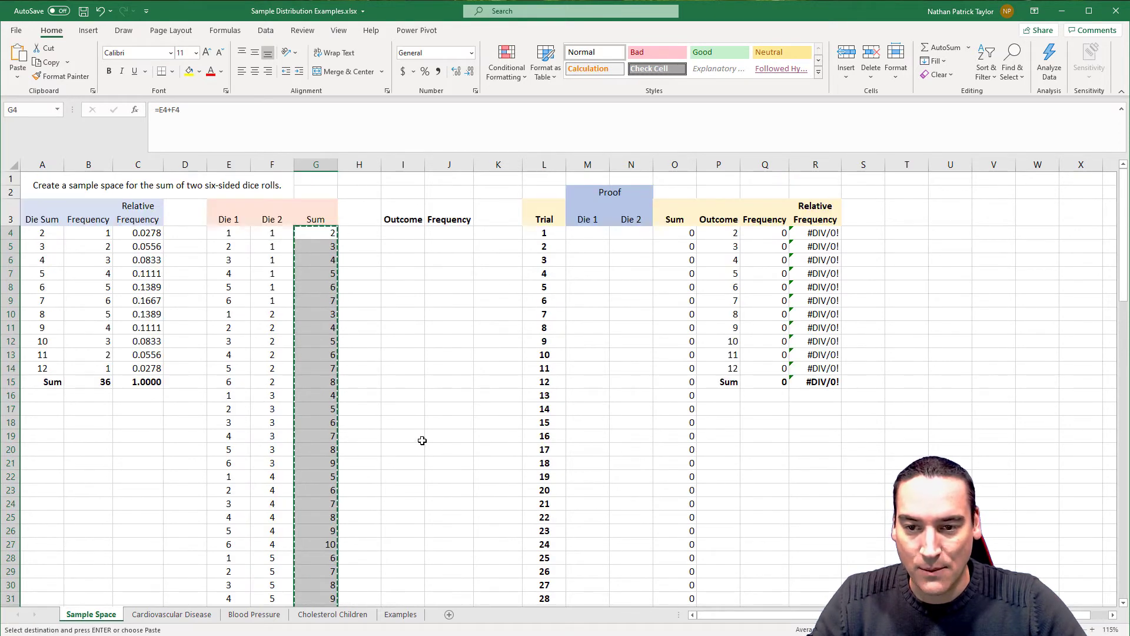
{"action": "left_click", "coordinate": [404, 233]}
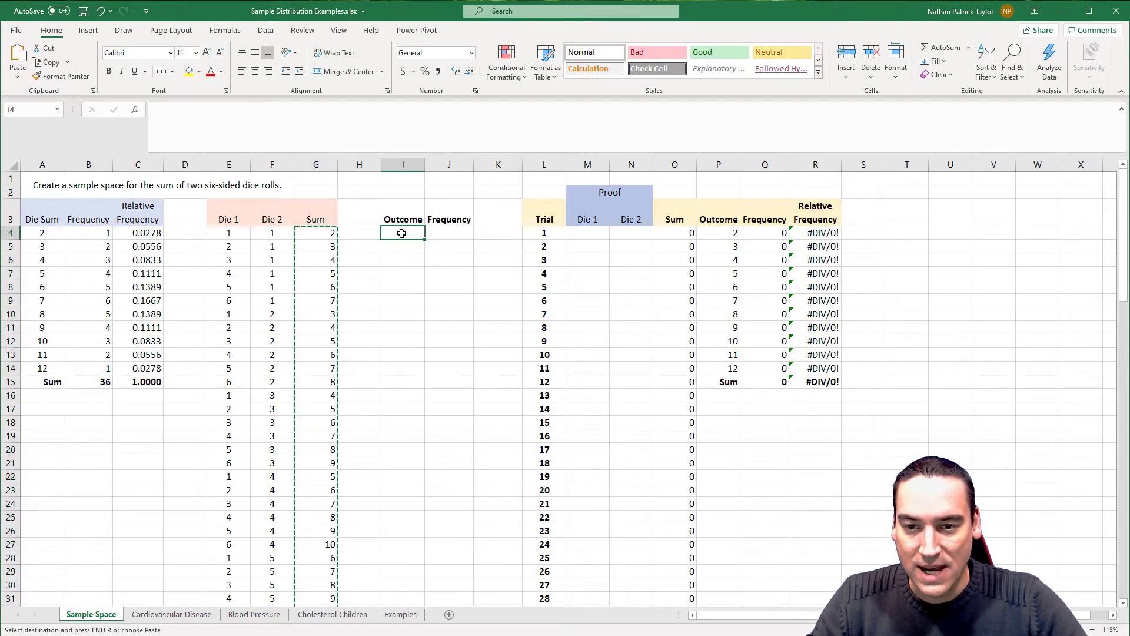
{"action": "right_click", "coordinate": [402, 233]}
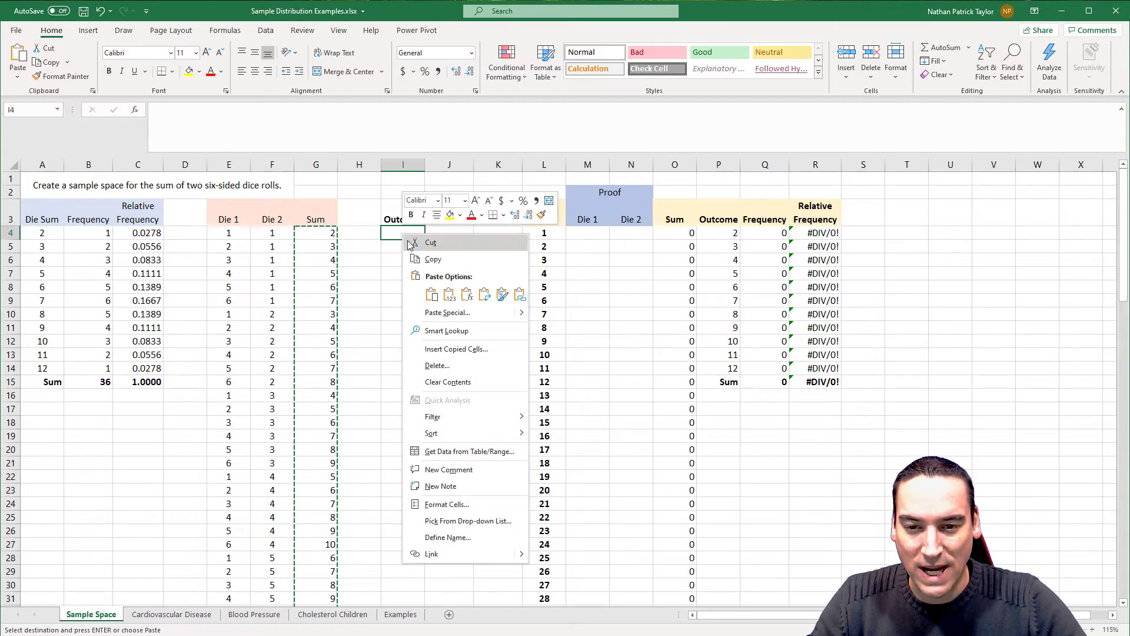
{"action": "left_click", "coordinate": [447, 295]}
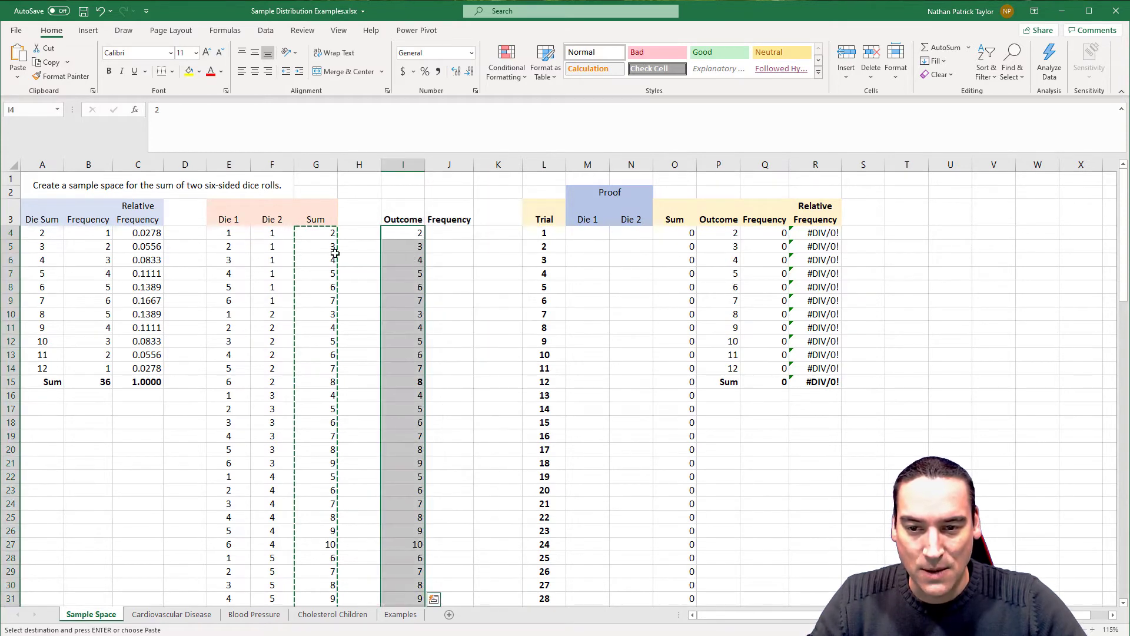
{"action": "left_click", "coordinate": [316, 234]}
{"action": "left_click", "coordinate": [407, 238]}
{"action": "key", "text": "Escape"}
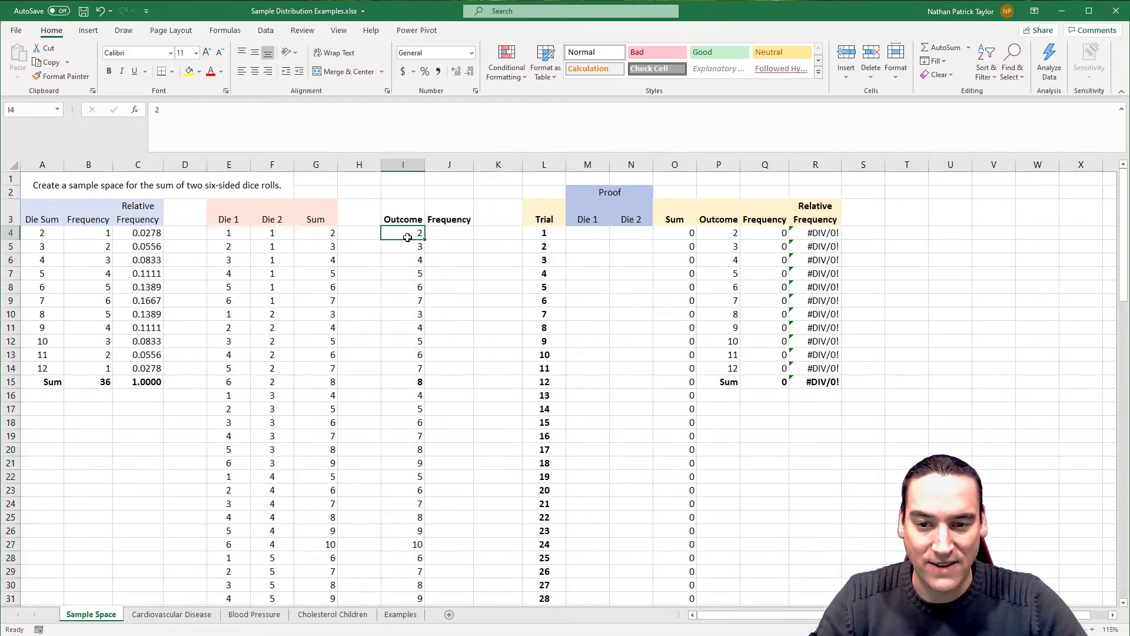
Remove duplicates from I4:I39, continuing with the current selection only
{"action": "left_click_drag", "start_coordinate": [410, 235], "coordinate": [418, 592]}
{"action": "left_click_drag", "start_coordinate": [427, 500], "coordinate": [415, 567]}
{"action": "left_click", "coordinate": [262, 31]}
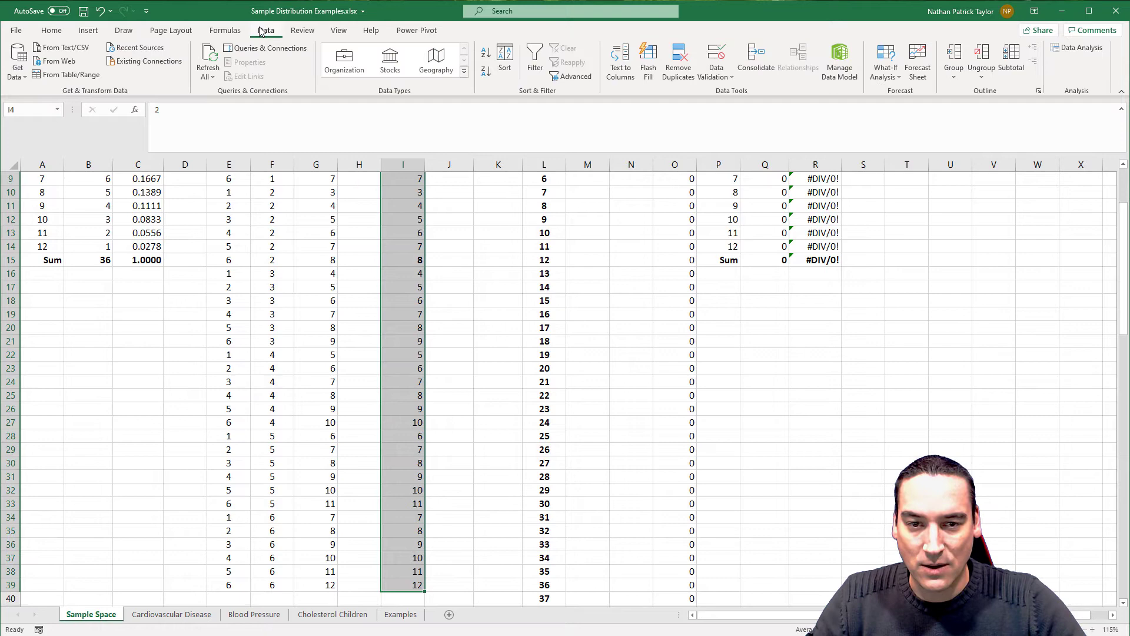
{"action": "left_click", "coordinate": [679, 62]}
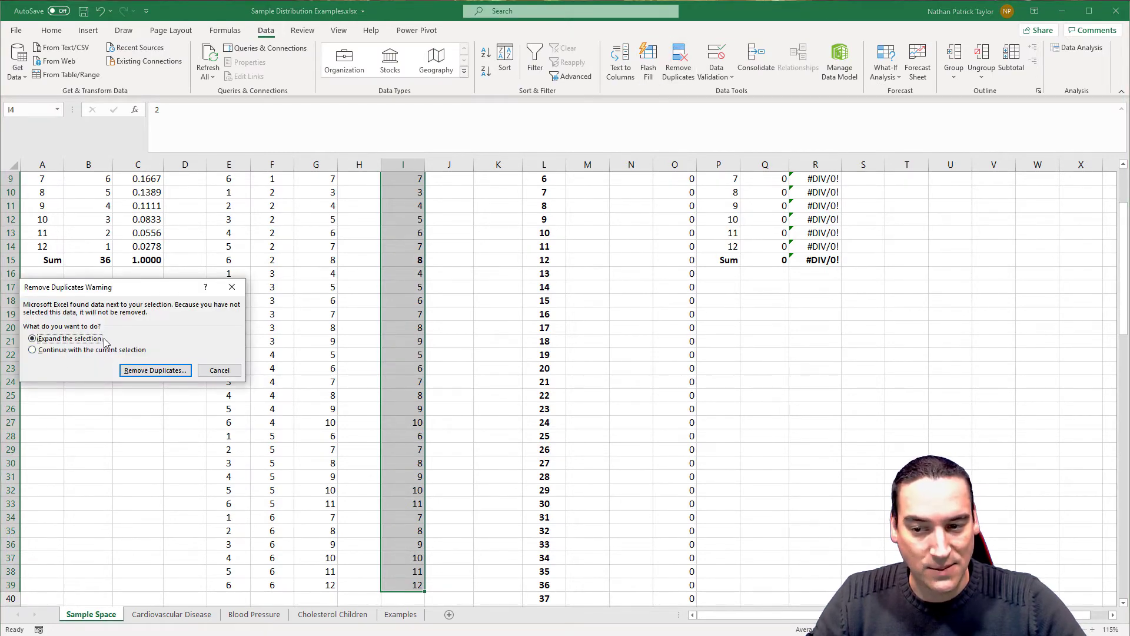
{"action": "left_click", "coordinate": [86, 351]}
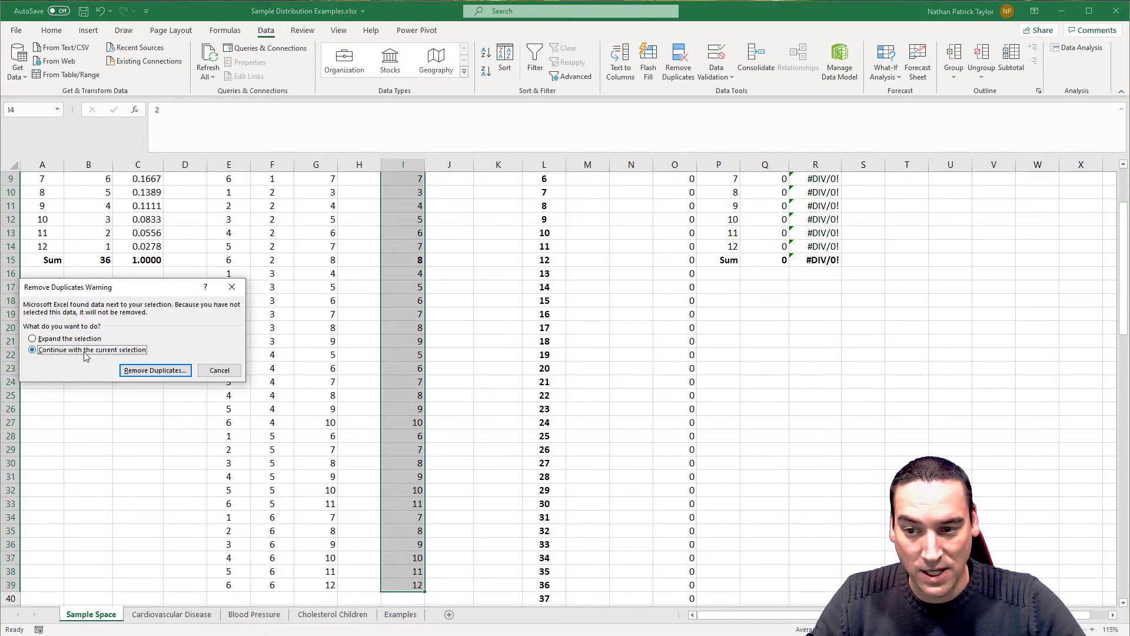
{"action": "left_click", "coordinate": [143, 371]}
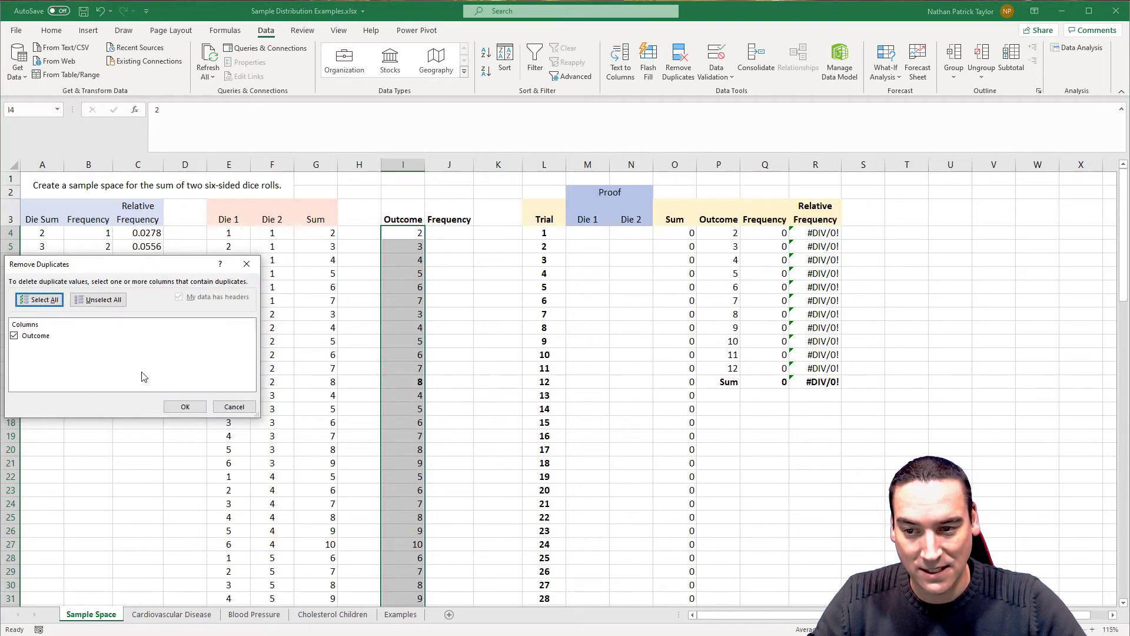
{"action": "left_click", "coordinate": [185, 406]}
{"action": "left_click", "coordinate": [602, 435]}
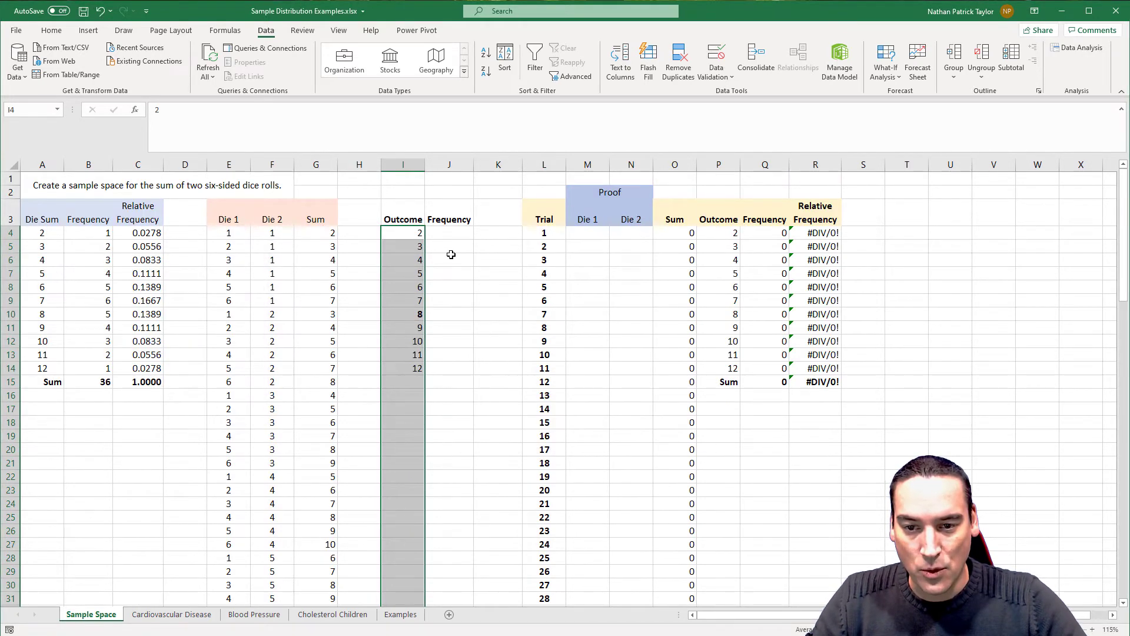
Review the eleven unique outcomes 2–12 and select J4, the first Frequency cell
{"action": "left_click", "coordinate": [451, 256]}
{"action": "left_click", "coordinate": [417, 315]}
{"action": "left_click", "coordinate": [51, 30]}
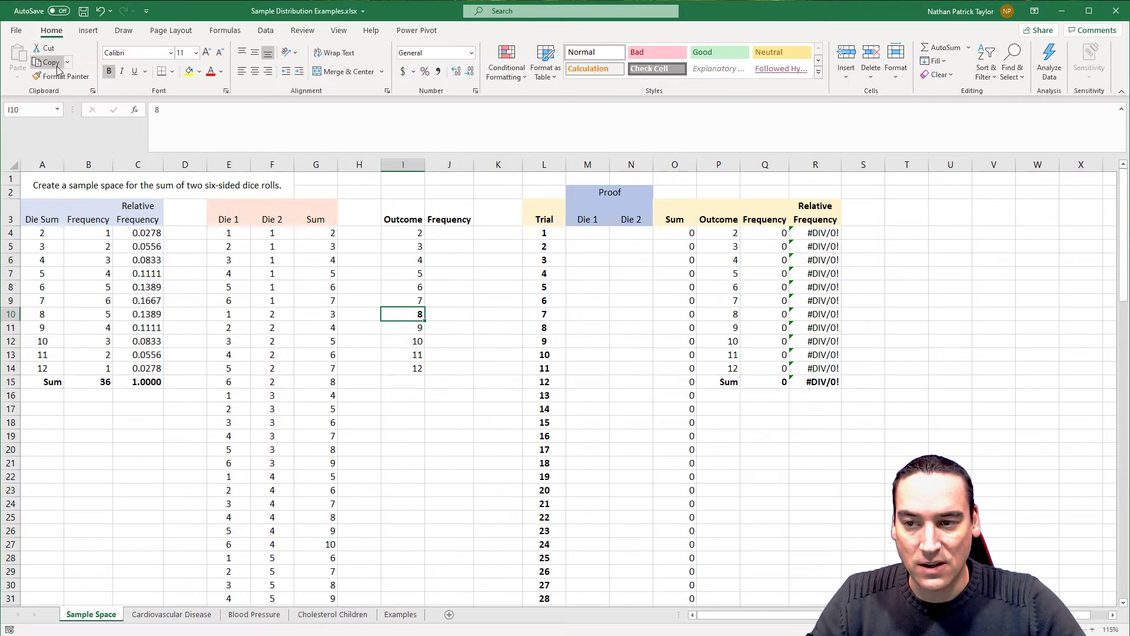
{"action": "left_click_drag", "start_coordinate": [415, 234], "coordinate": [422, 372]}
{"action": "left_click", "coordinate": [434, 269]}
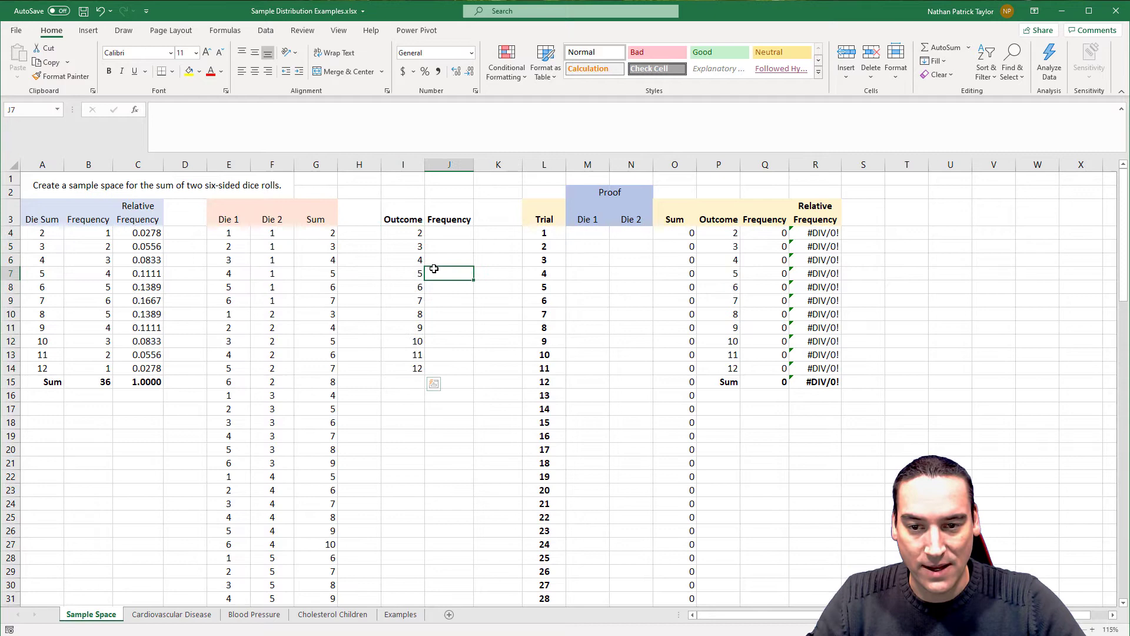
{"action": "left_click", "coordinate": [442, 235]}
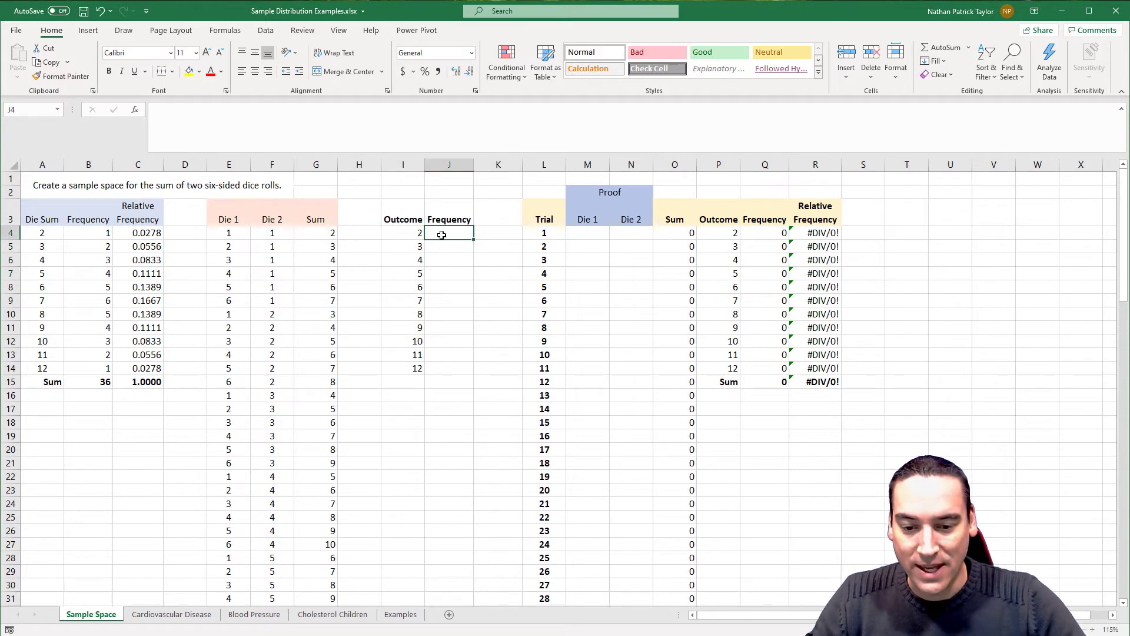
{"action": "left_click_drag", "start_coordinate": [330, 235], "coordinate": [330, 518]}
{"action": "left_click", "coordinate": [451, 301]}
Build a COUNTIF formula in J4 counting outcome I4 within the sums G4:G39
{"action": "left_click", "coordinate": [449, 234]}
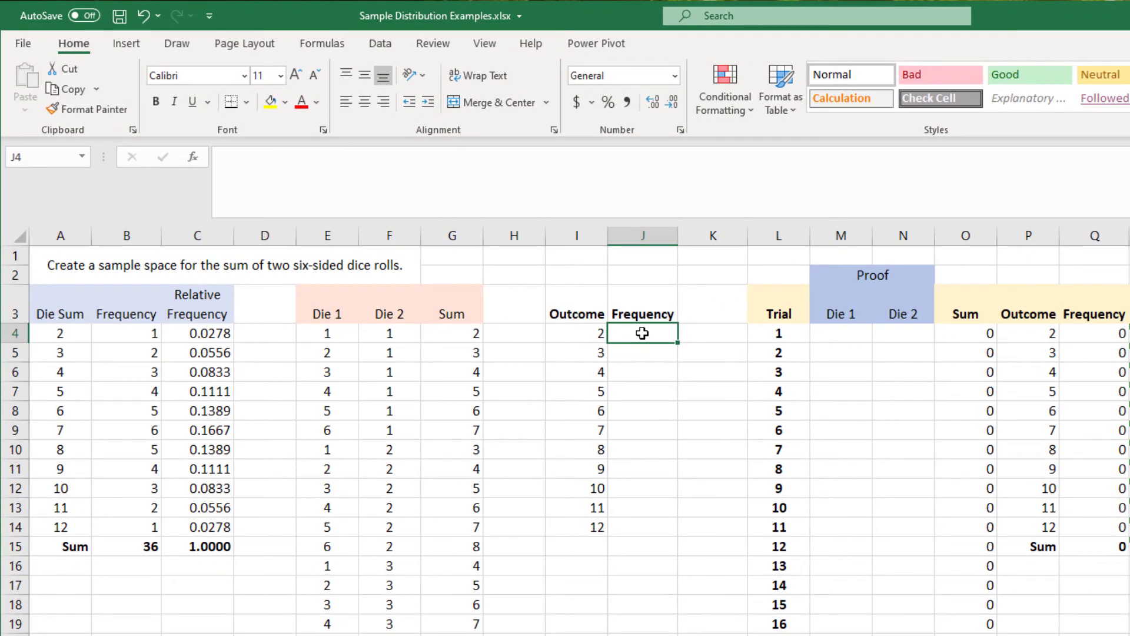
{"action": "type", "text": "=count"}
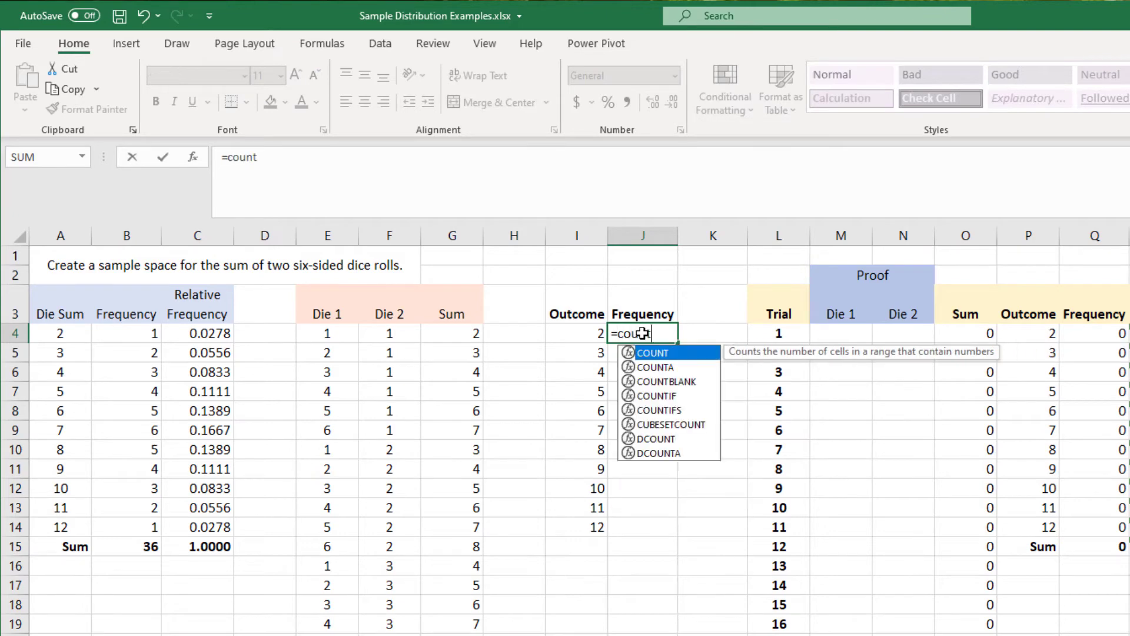
{"action": "key", "text": "Down"}
{"action": "key", "text": "Down"}
{"action": "key", "text": "Down"}
{"action": "key", "text": "Tab"}
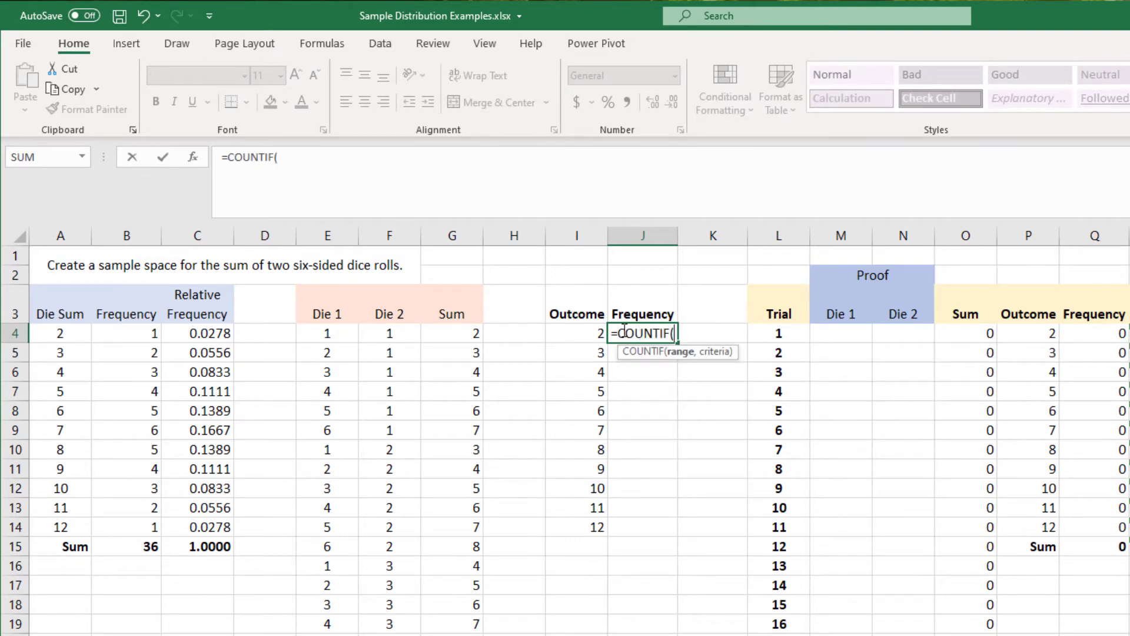
{"action": "left_click_drag", "start_coordinate": [463, 330], "coordinate": [465, 635]}
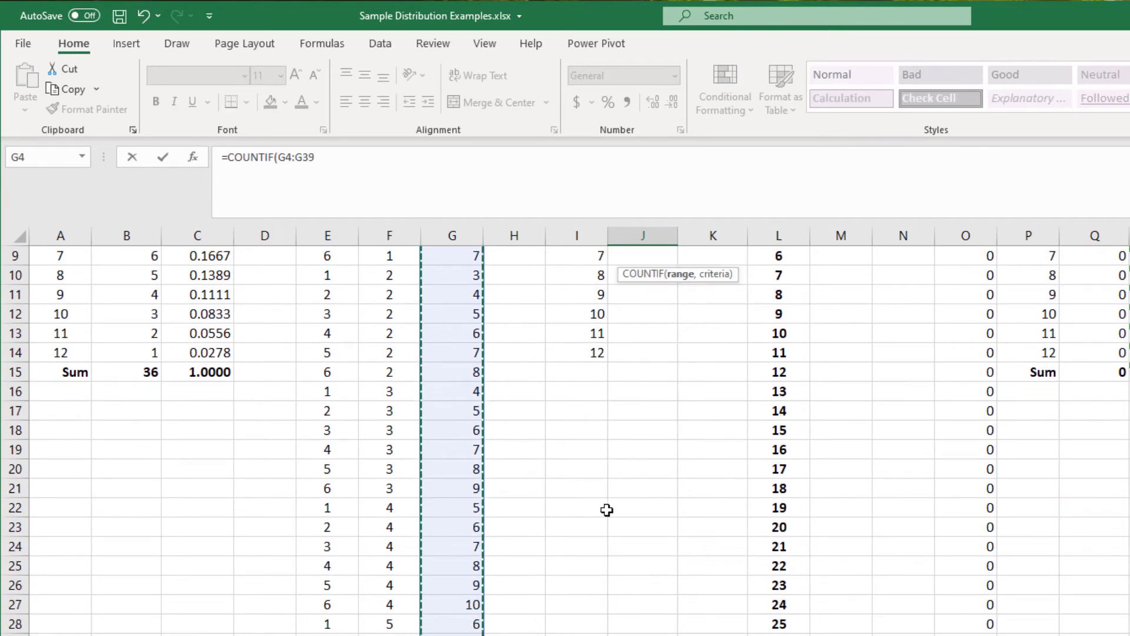
{"action": "scroll", "coordinate": [630, 464], "scroll_direction": "up", "scroll_amount": 3}
{"action": "left_click", "coordinate": [396, 159]}
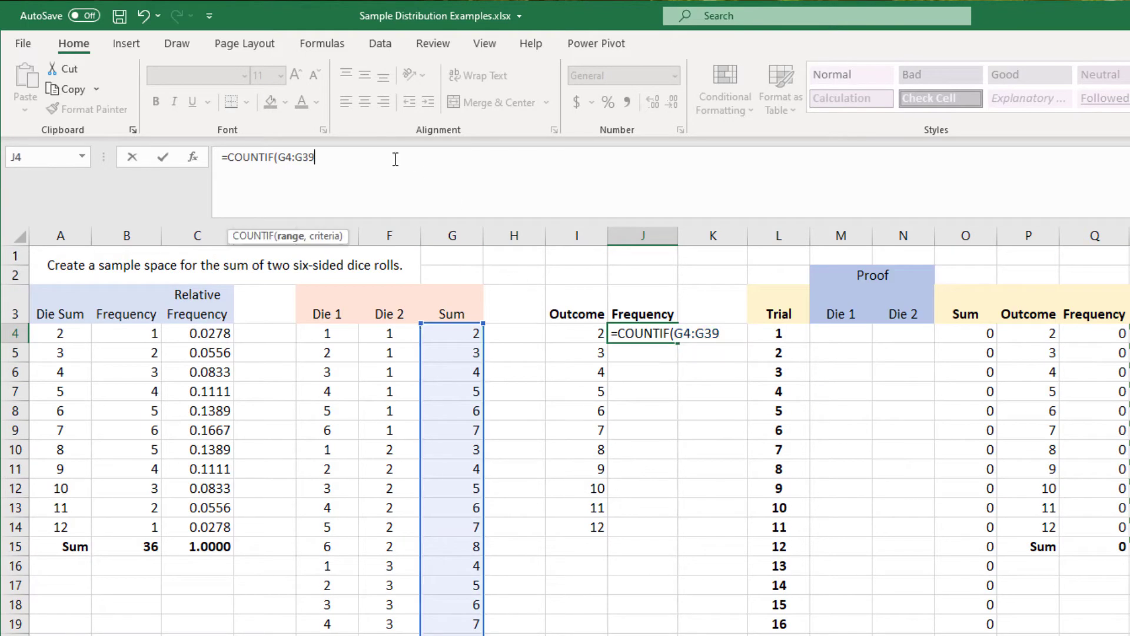
{"action": "type", "text": ","}
{"action": "left_click", "coordinate": [572, 332]}
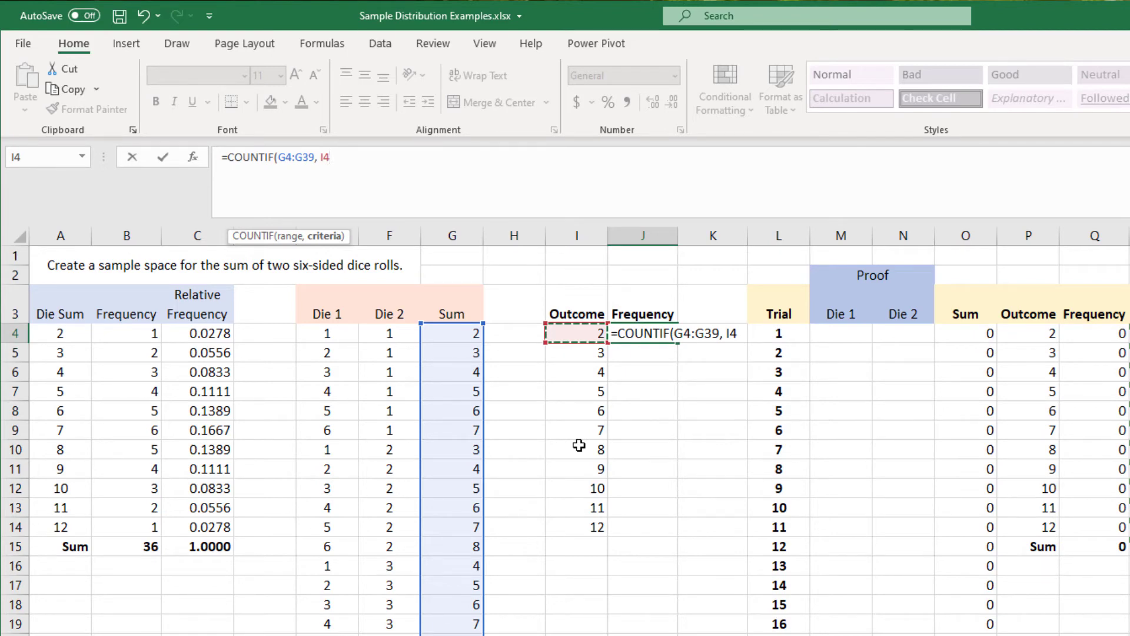
{"action": "type", "text": ")"}
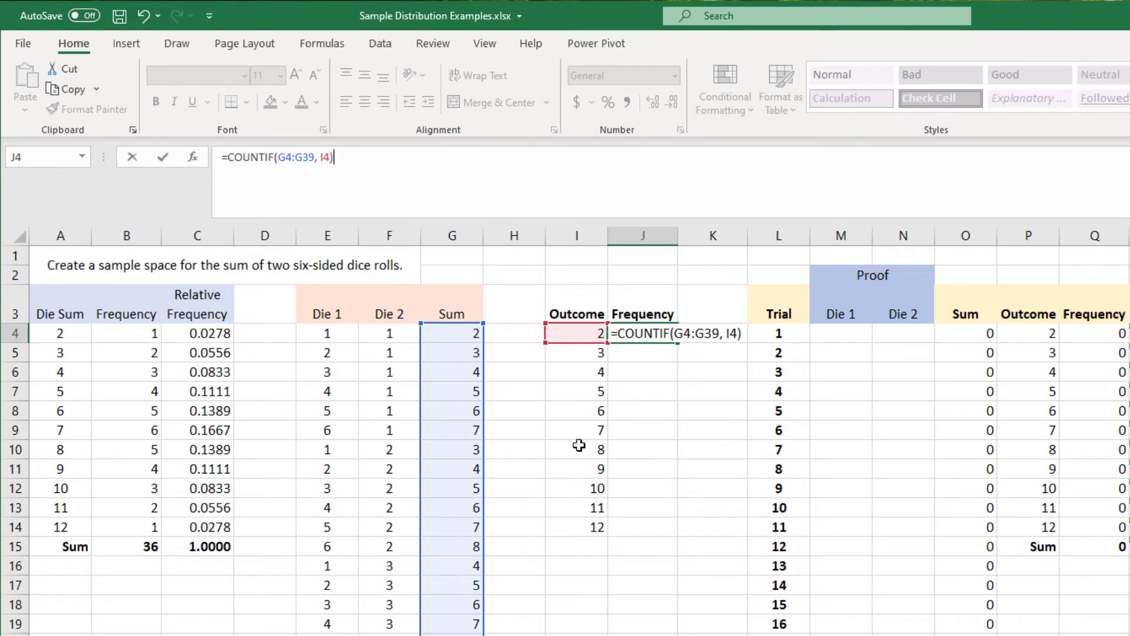
Lock the count range as $G$4:$G$39 and commit the formula in J4
{"action": "left_click", "coordinate": [281, 158]}
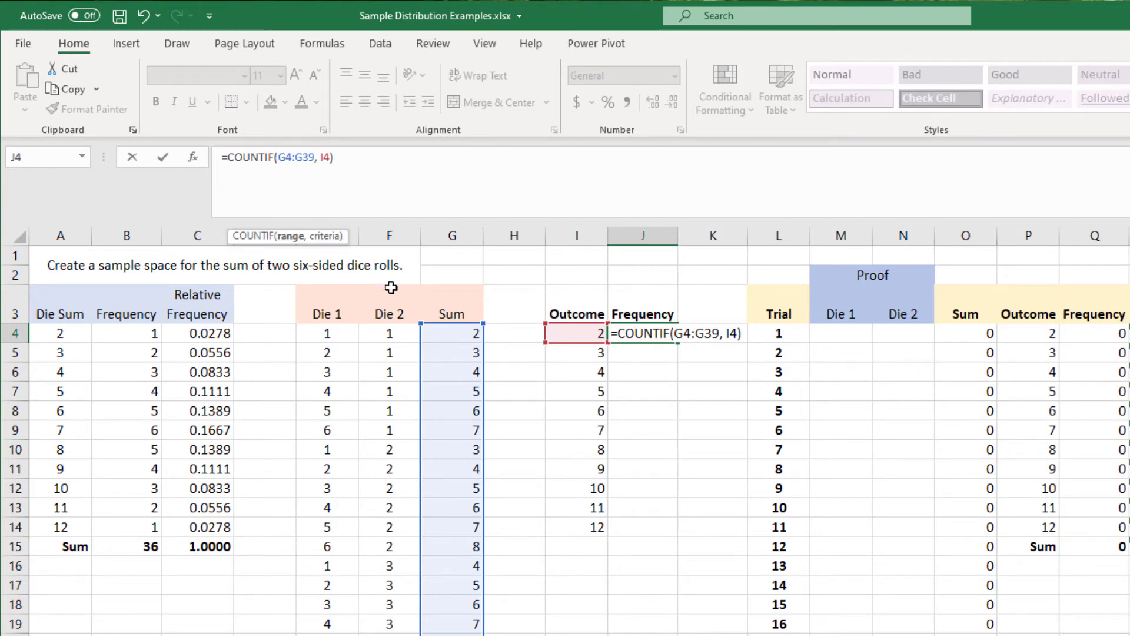
{"action": "type", "text": "$"}
{"action": "key", "text": "Right"}
{"action": "type", "text": "$"}
{"action": "key", "text": "Right"}
{"action": "type", "text": "$G"}
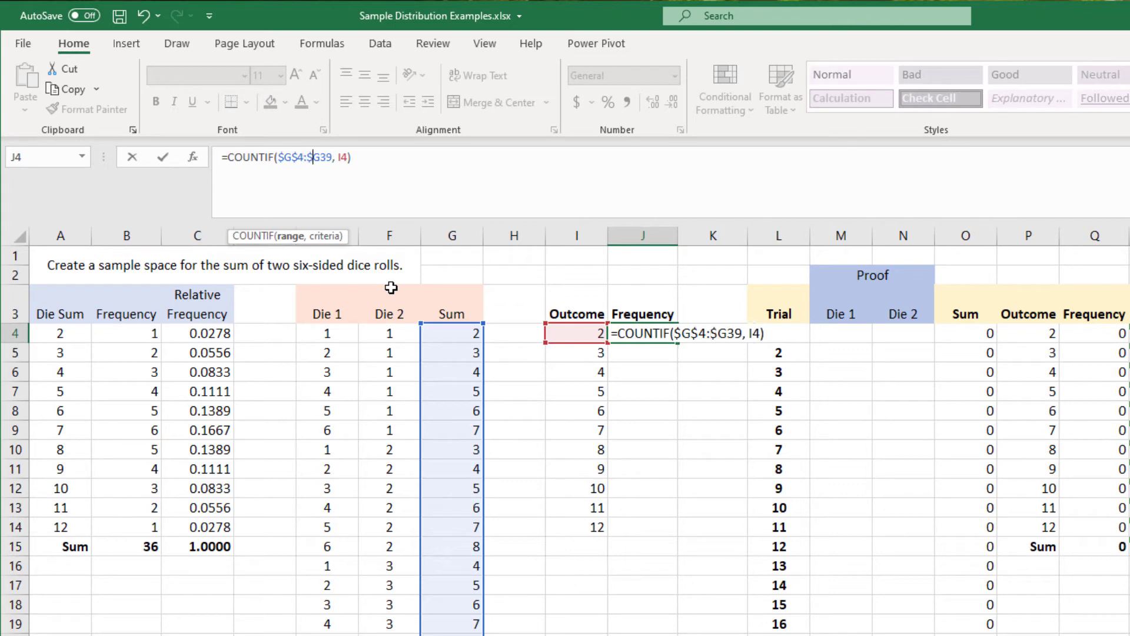
{"action": "type", "text": "$"}
{"action": "key", "text": "Return"}
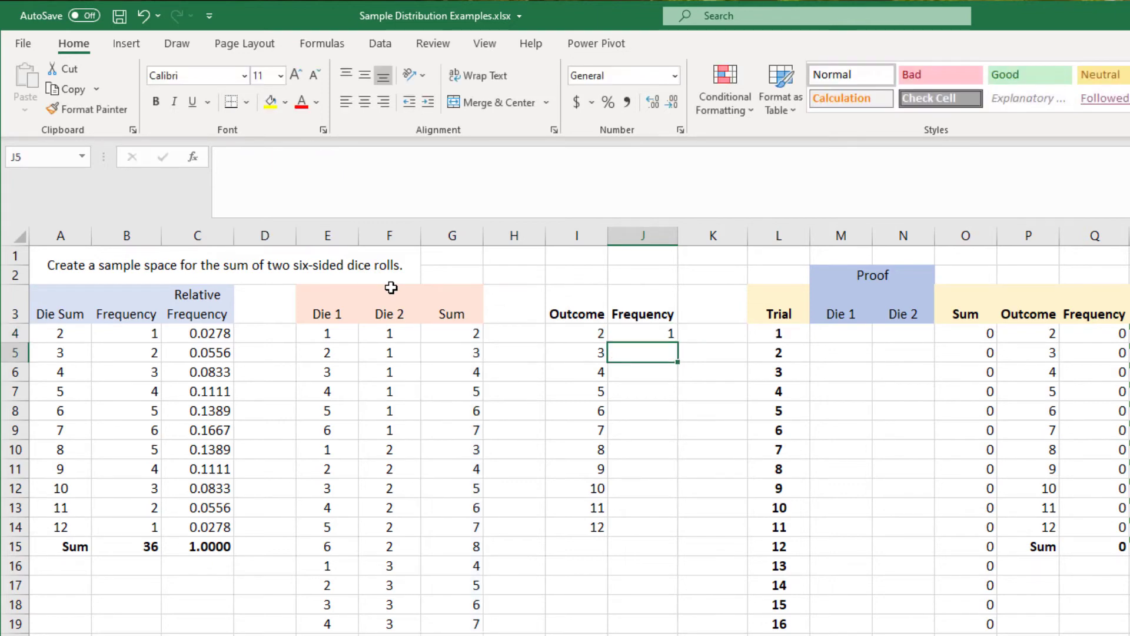
Fill the COUNTIF formula down to J14 and check the copies in J5 and J6
{"action": "left_click", "coordinate": [660, 334]}
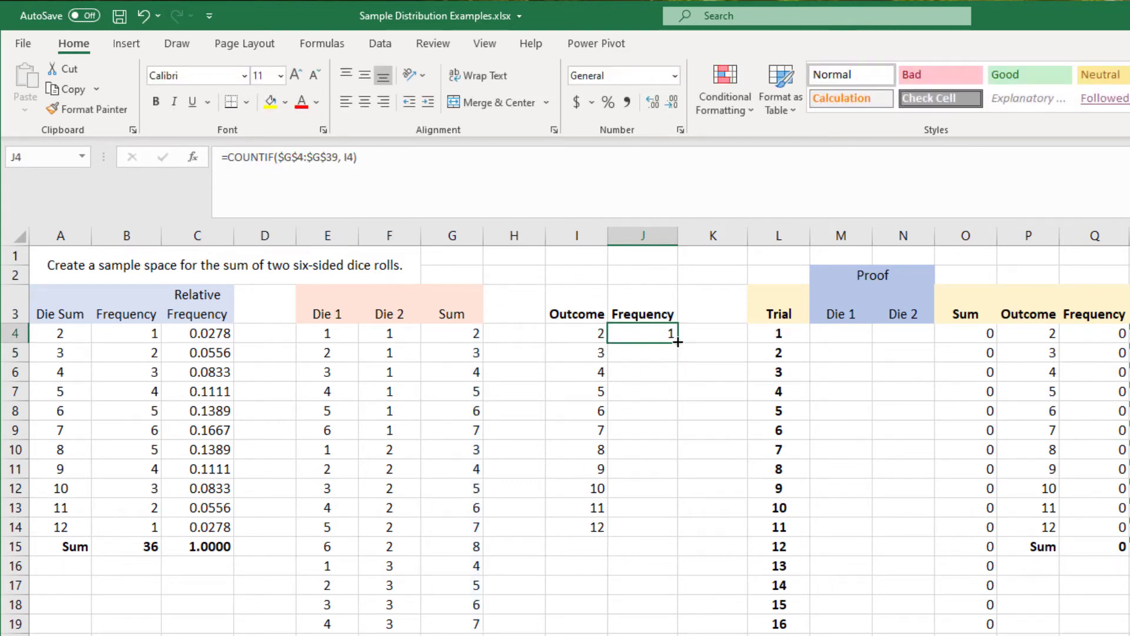
{"action": "left_click_drag", "start_coordinate": [677, 343], "coordinate": [677, 540]}
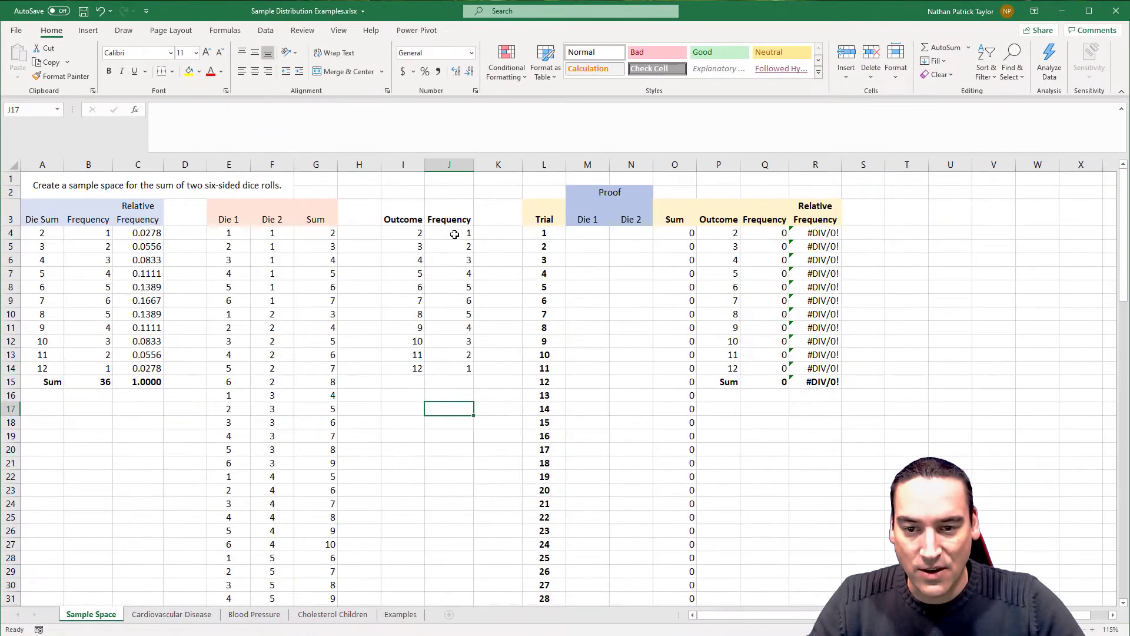
{"action": "left_click", "coordinate": [649, 338]}
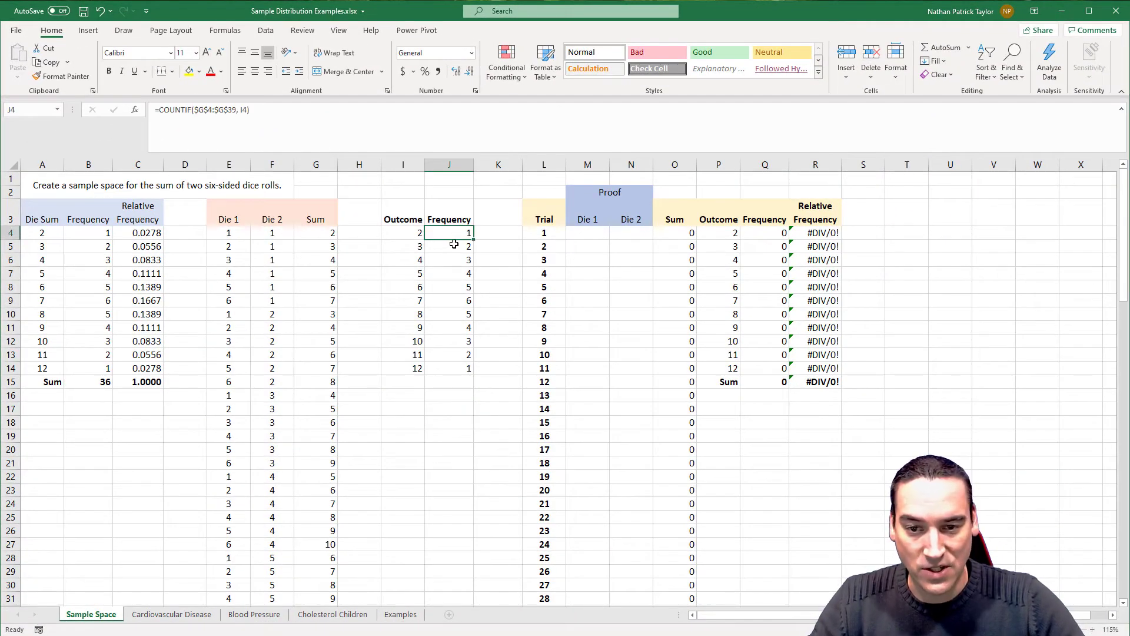
{"action": "left_click", "coordinate": [453, 250]}
{"action": "left_click", "coordinate": [453, 265]}
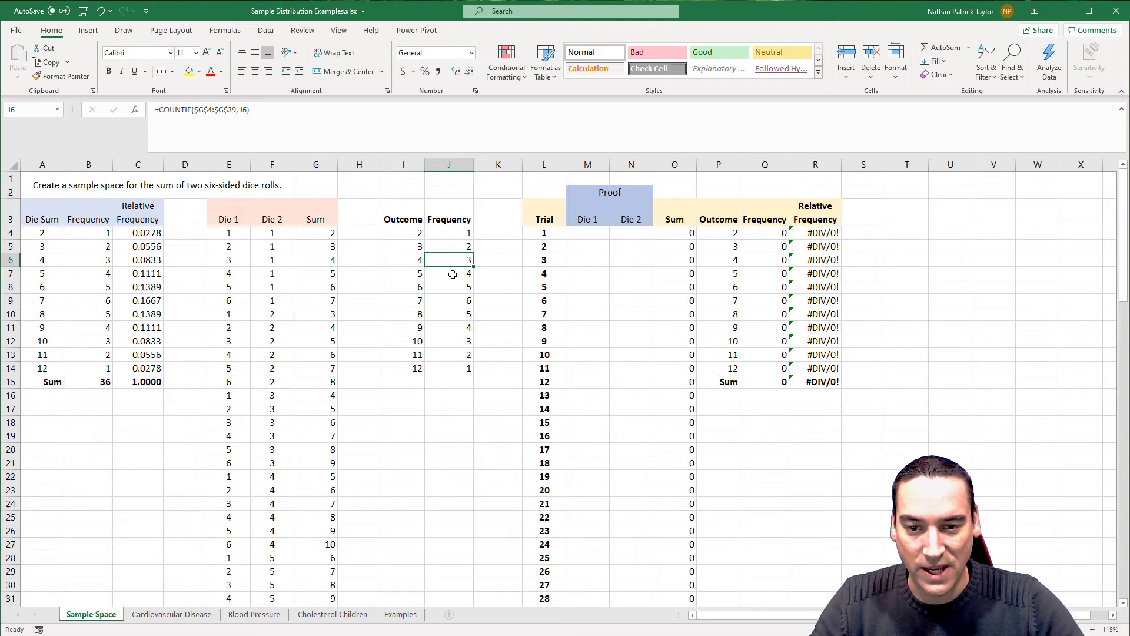
Compare the computed counts J4:J14 with the hand-entered frequencies in B4:B14
{"action": "left_click_drag", "start_coordinate": [449, 236], "coordinate": [447, 372]}
{"action": "left_click", "coordinate": [98, 236]}
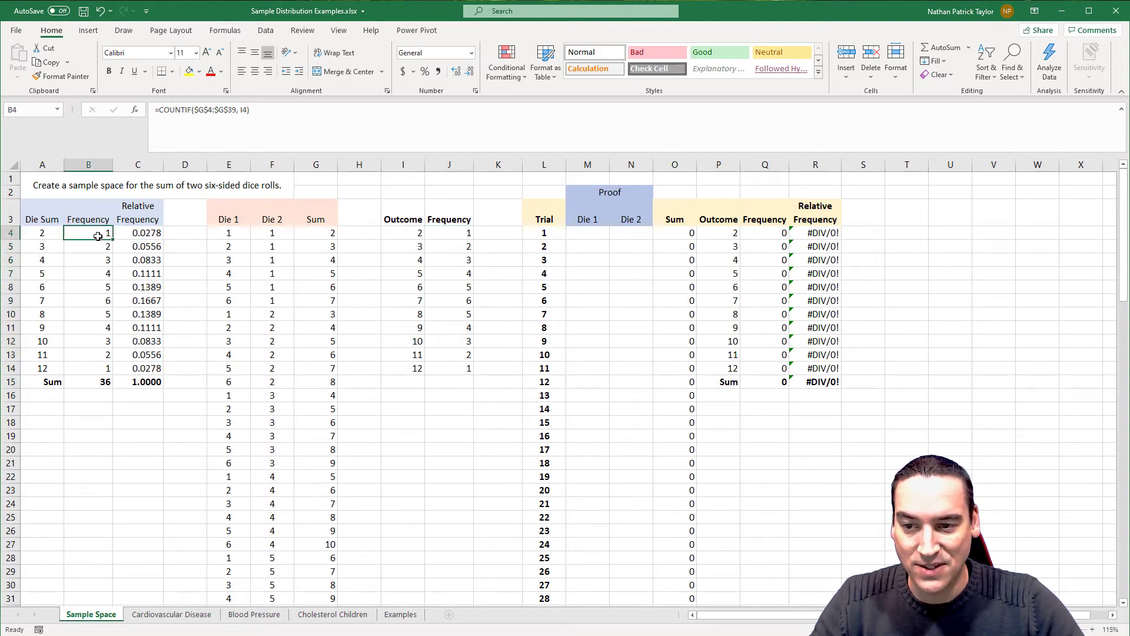
{"action": "left_click_drag", "start_coordinate": [97, 236], "coordinate": [102, 369]}
{"action": "left_click", "coordinate": [440, 264]}
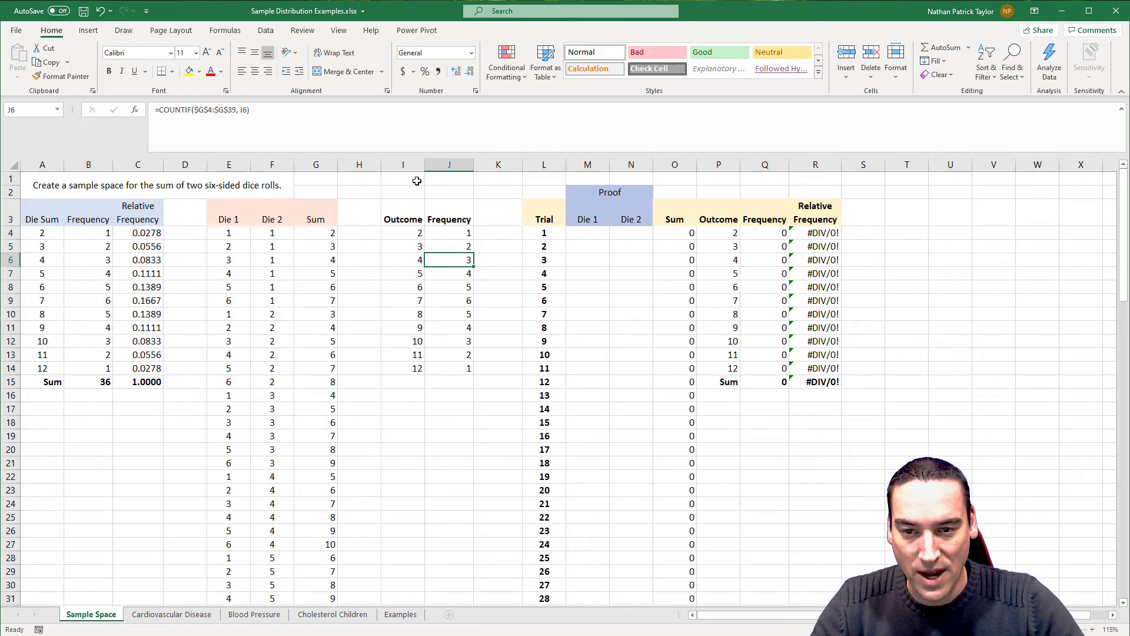
{"action": "left_click_drag", "start_coordinate": [412, 165], "coordinate": [452, 166]}
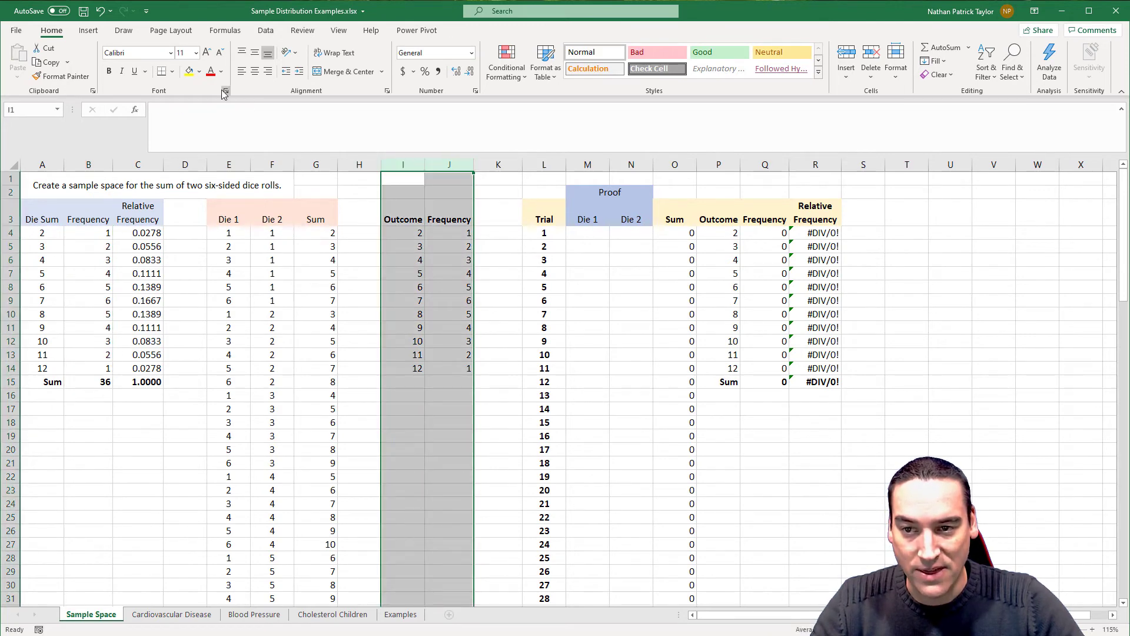
Center-align the values in columns I:J, then select the trial numbers in column L
{"action": "left_click", "coordinate": [255, 71]}
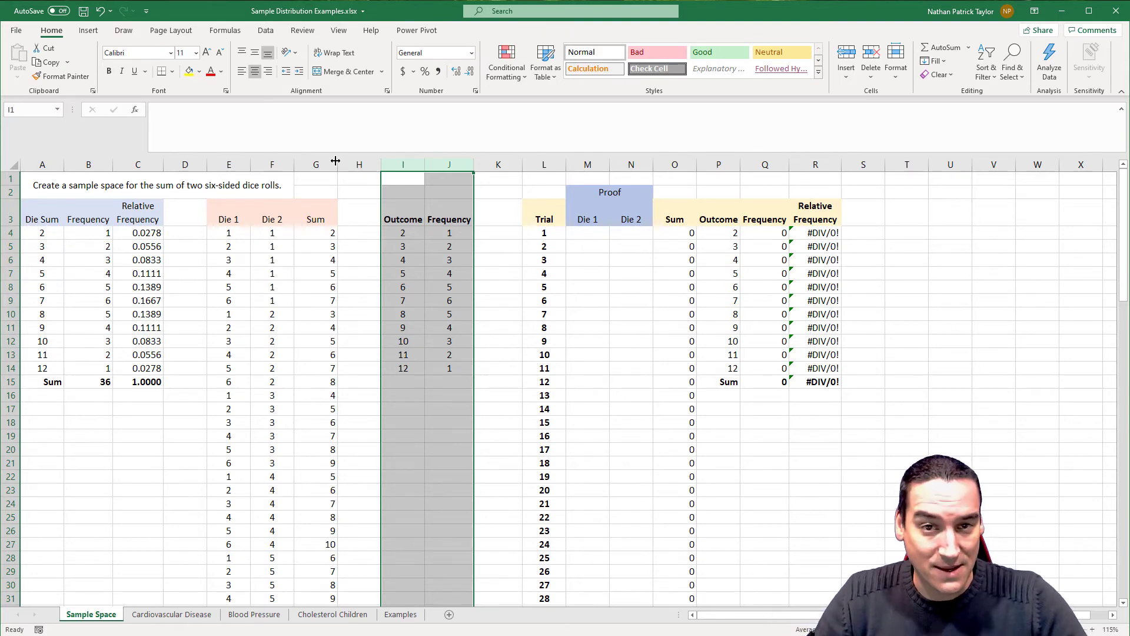
{"action": "left_click", "coordinate": [582, 233]}
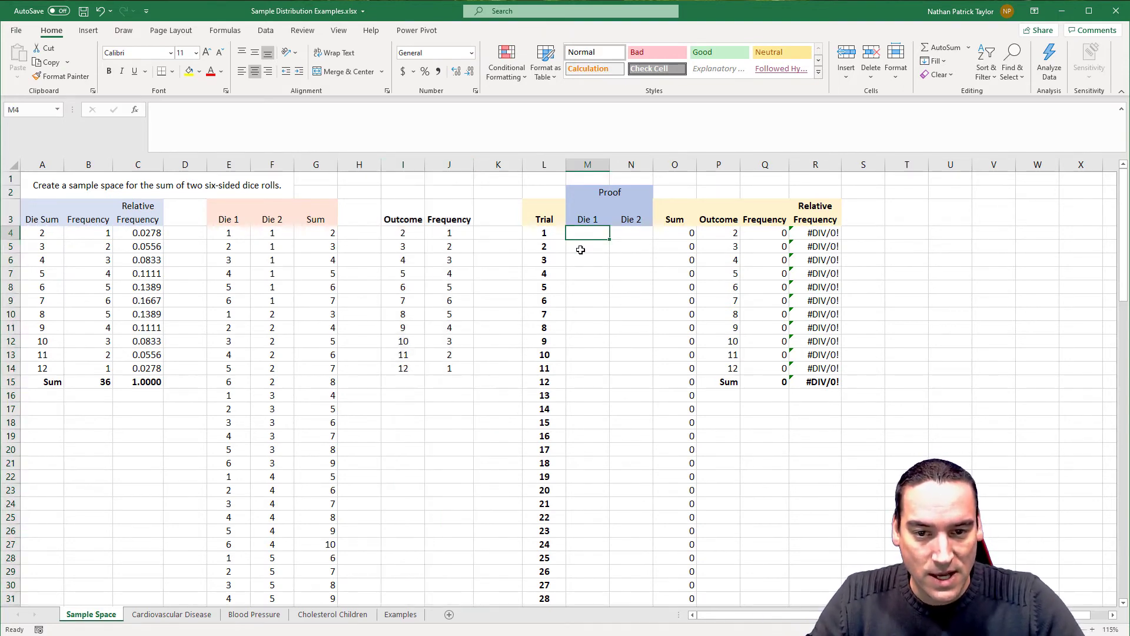
{"action": "left_click_drag", "start_coordinate": [544, 233], "coordinate": [541, 88]}
Enter =RANDBETWEEN(1,6) in M4 as the Die 1 roll for trial 1
{"action": "left_click", "coordinate": [587, 217]}
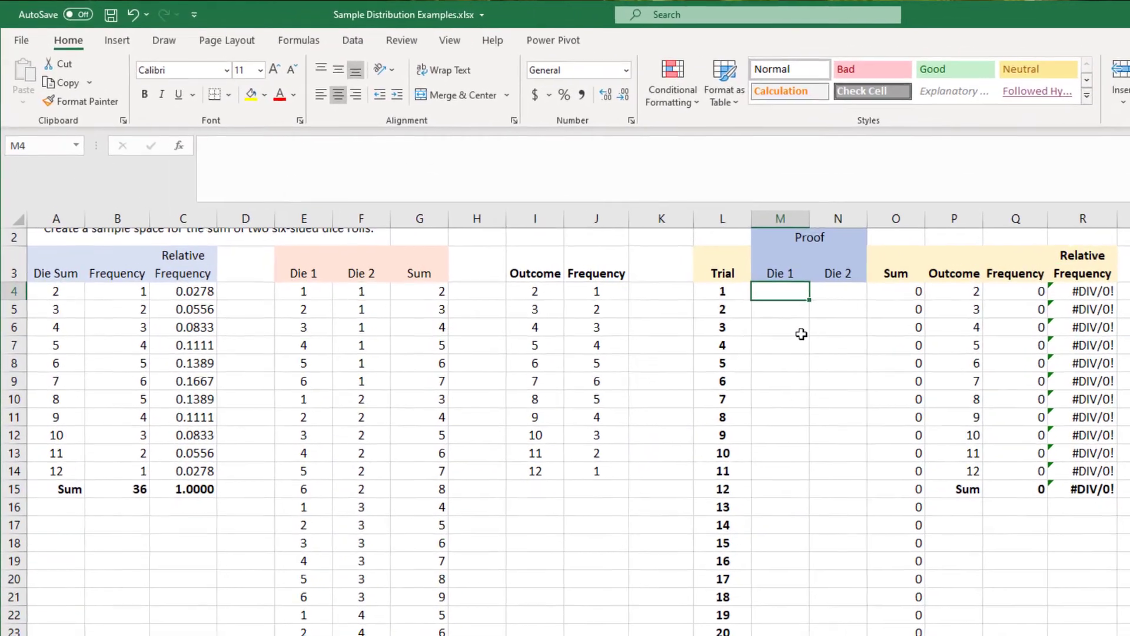
{"action": "type", "text": "="}
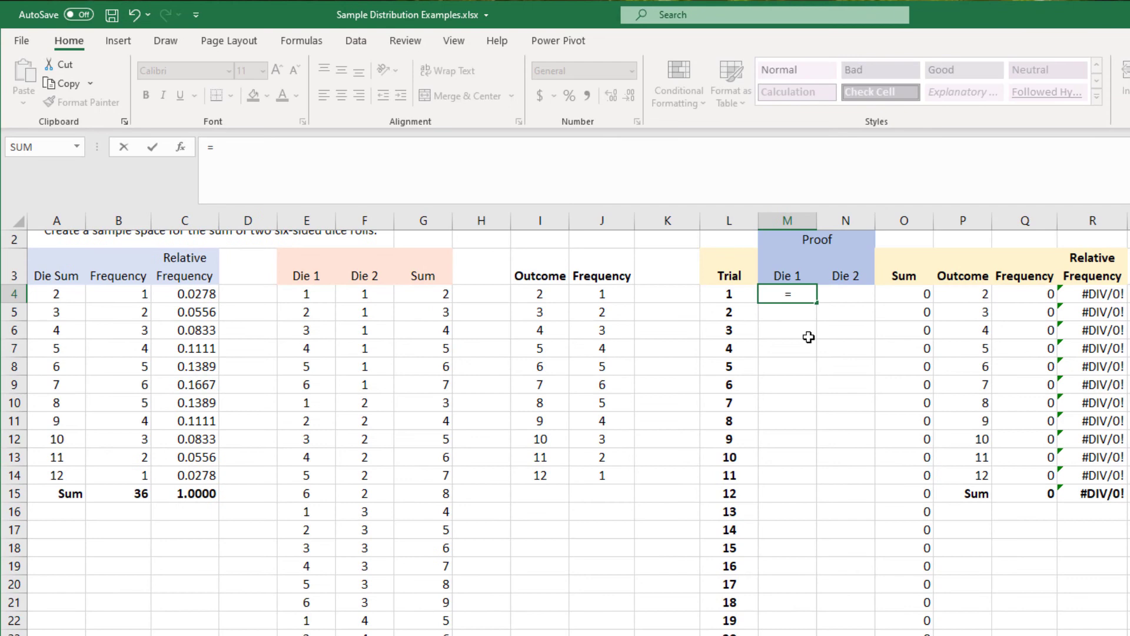
{"action": "type", "text": "ran"}
{"action": "key", "text": "Down"}
{"action": "key", "text": "Down"}
{"action": "key", "text": "Tab"}
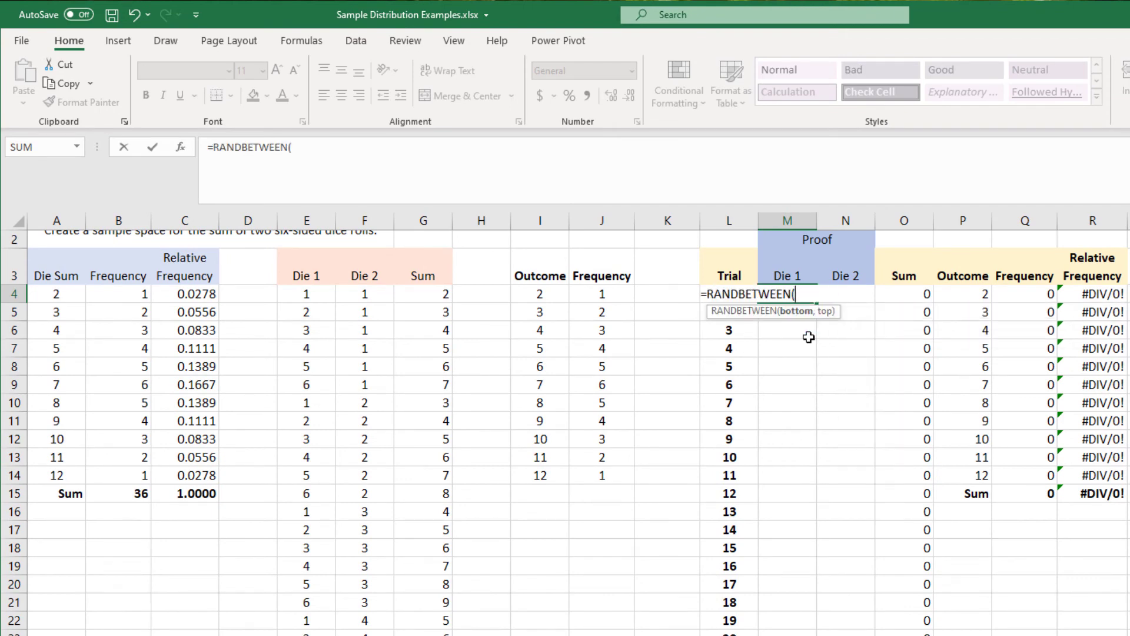
{"action": "type", "text": "1,6)"}
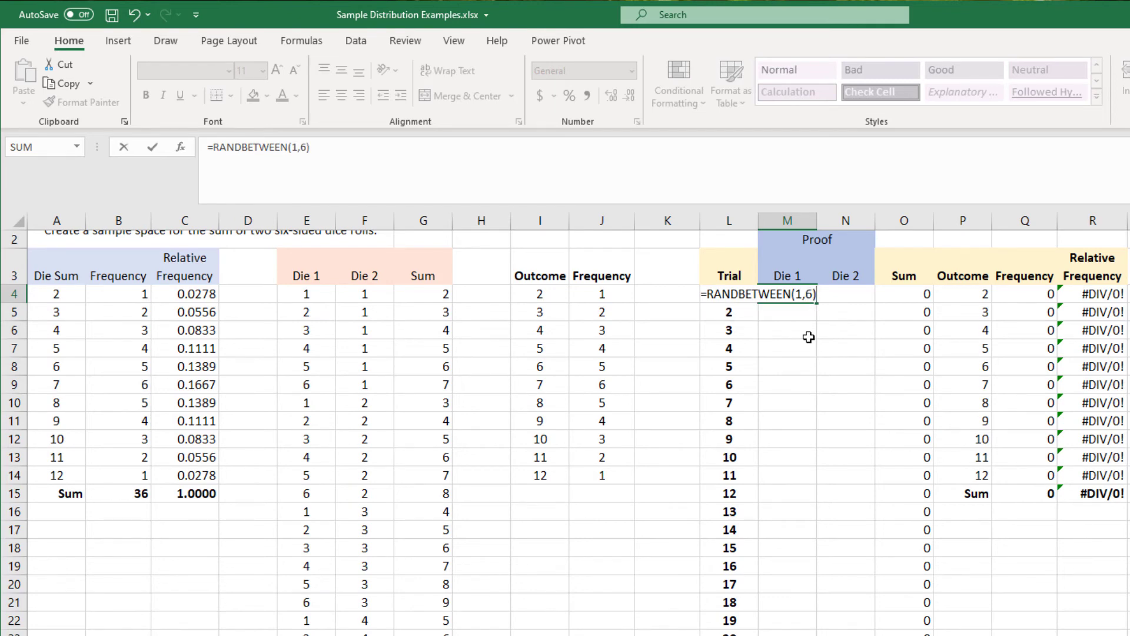
{"action": "key", "text": "Return"}
Copy the roll formula from M4 to N4 and confirm O4 sums =M4+N4
{"action": "left_click", "coordinate": [795, 292]}
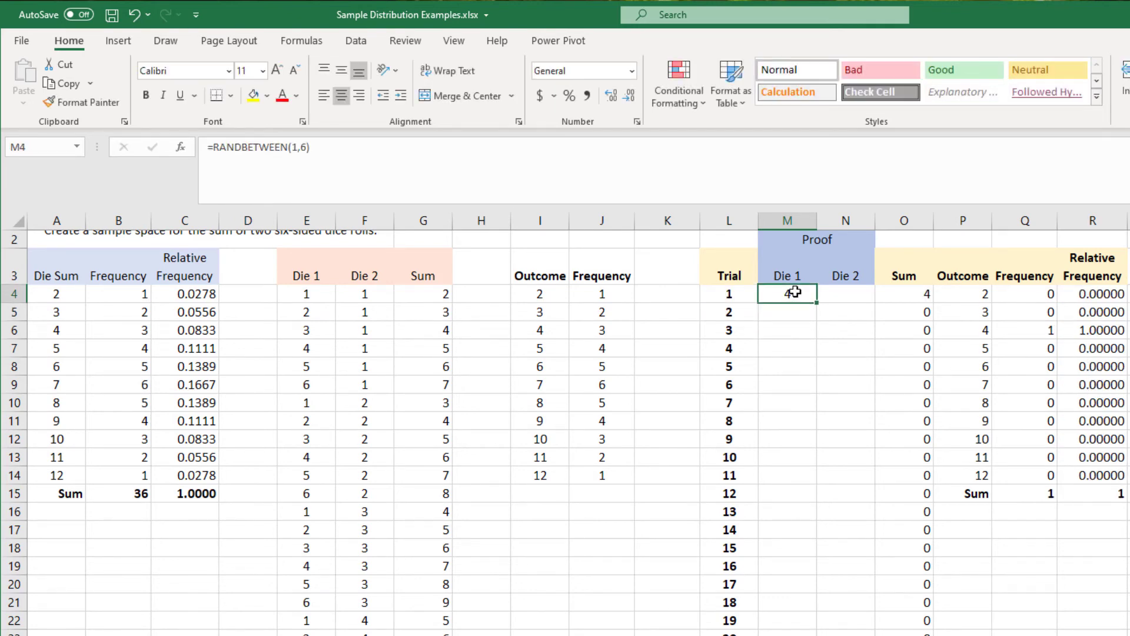
{"action": "key", "text": "ctrl+c"}
{"action": "left_click", "coordinate": [852, 293]}
{"action": "key", "text": "ctrl+v"}
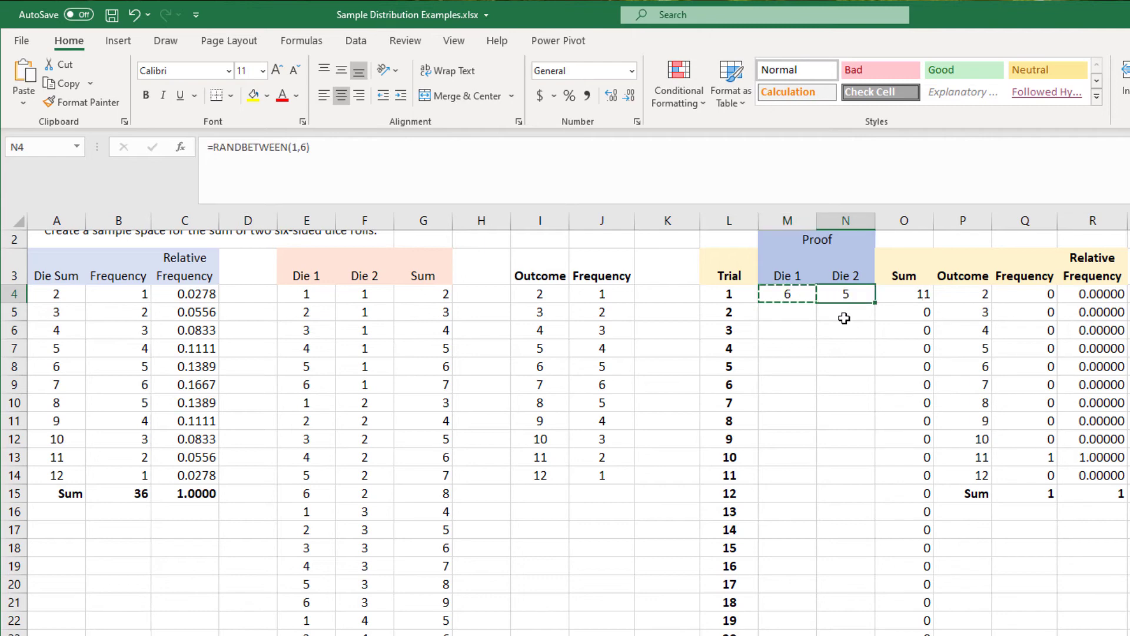
{"action": "left_click", "coordinate": [844, 318]}
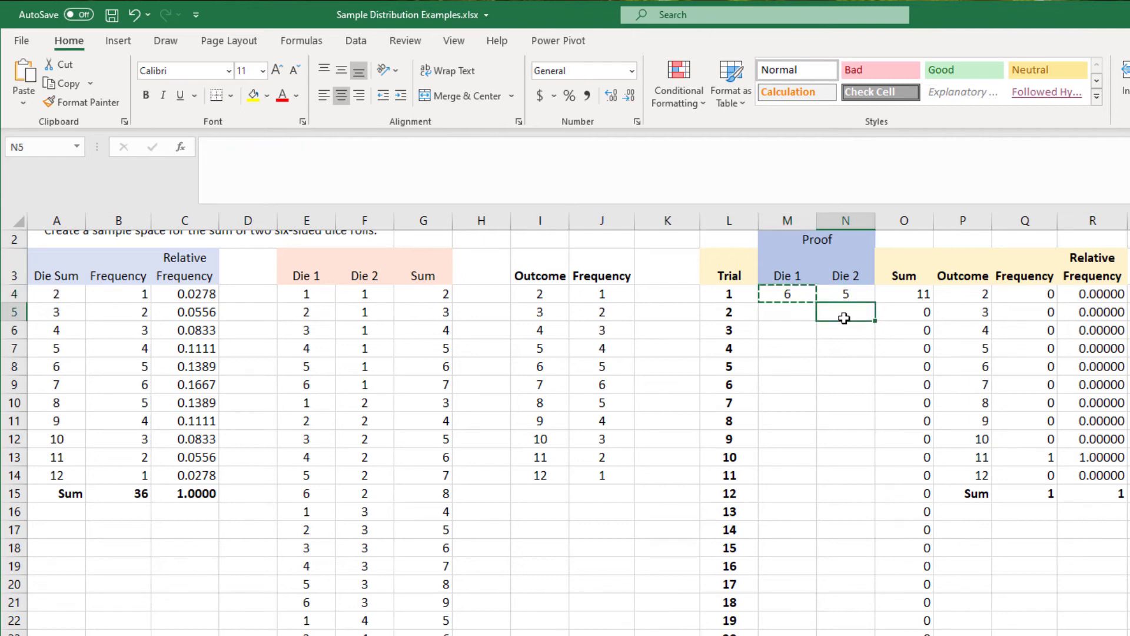
{"action": "left_click", "coordinate": [904, 293]}
{"action": "left_click", "coordinate": [450, 159]}
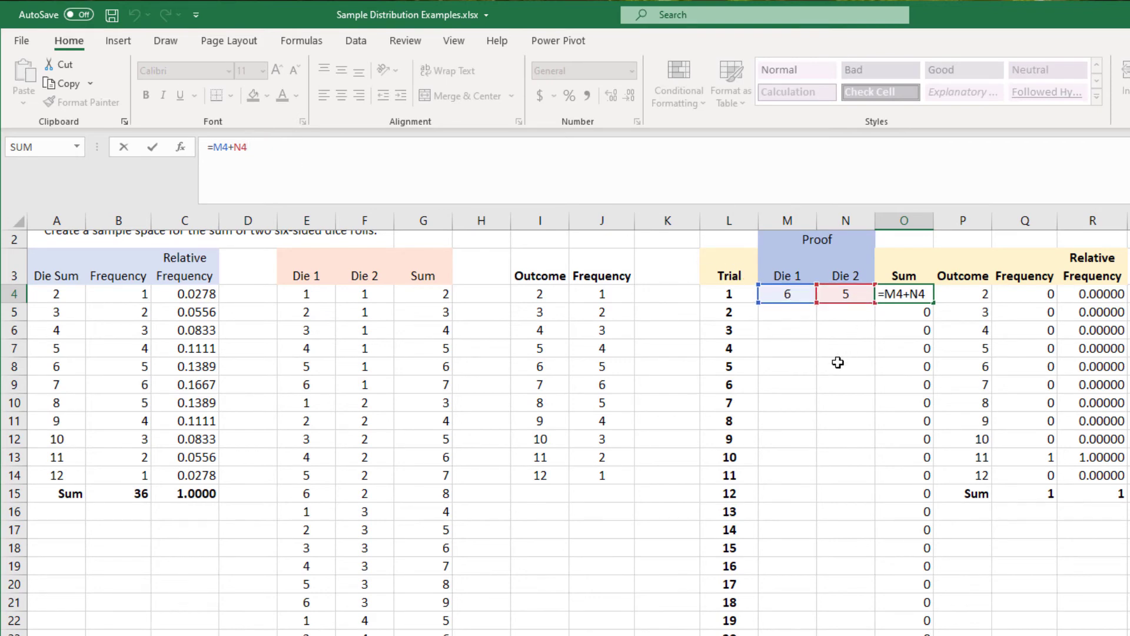
{"action": "key", "text": "Return"}
Fill the M4:N4 roll formulas down to row 103 and check the later trial sums
{"action": "left_click", "coordinate": [789, 294]}
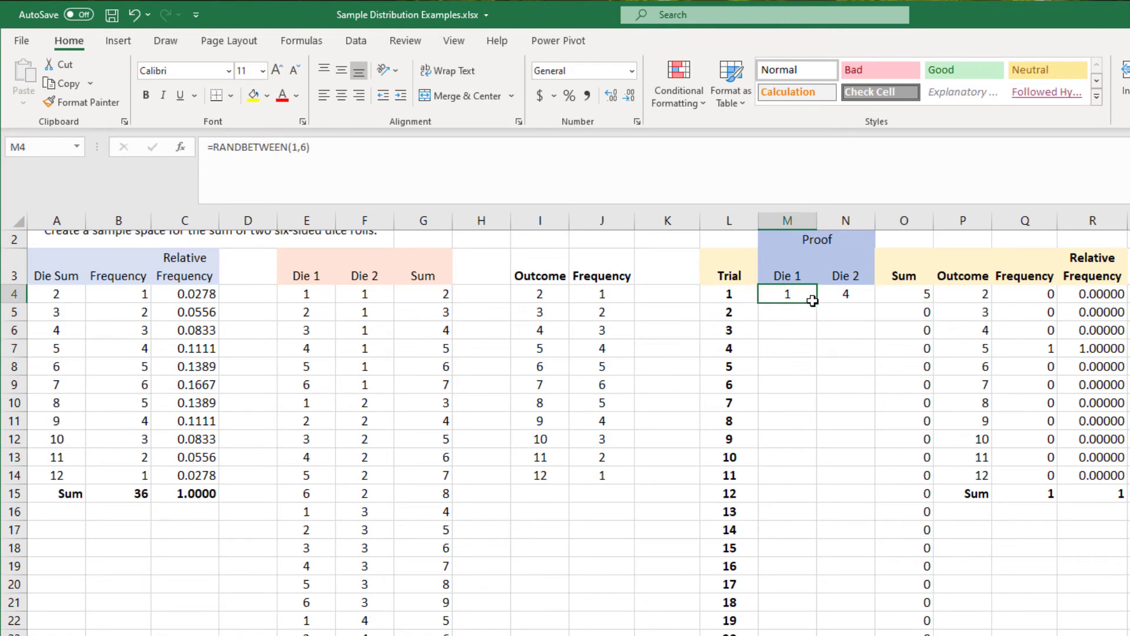
{"action": "left_click_drag", "start_coordinate": [812, 301], "coordinate": [876, 635]}
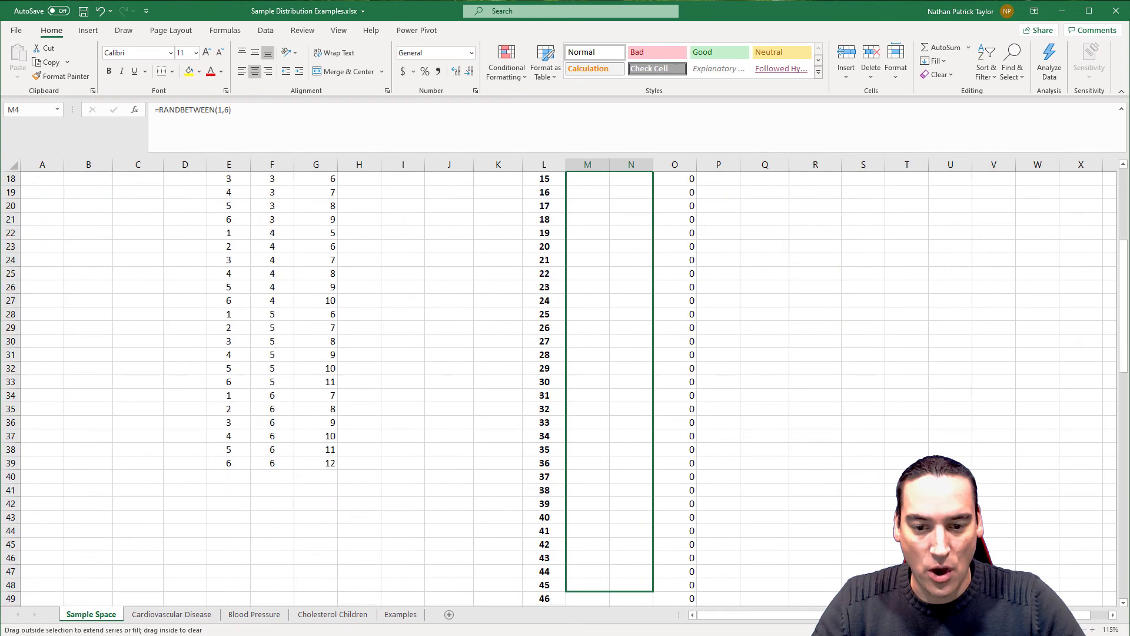
{"action": "left_click_drag", "start_coordinate": [631, 635], "coordinate": [645, 587]}
{"action": "scroll", "coordinate": [747, 447], "scroll_direction": "up", "scroll_amount": 20}
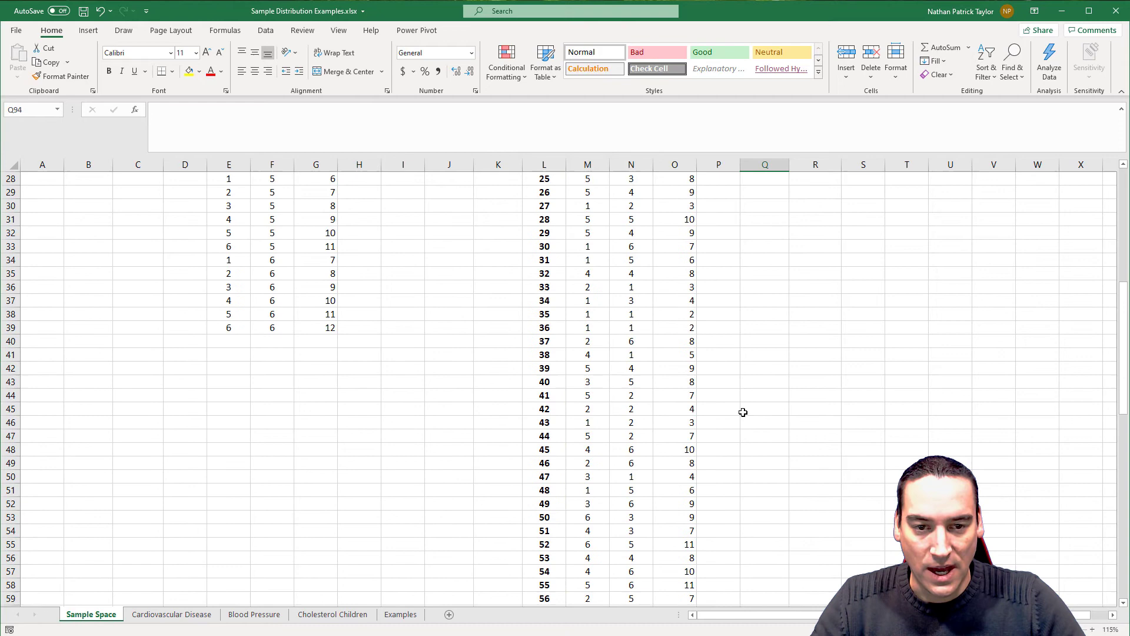
{"action": "left_click_drag", "start_coordinate": [683, 422], "coordinate": [674, 231]}
{"action": "left_click", "coordinate": [676, 230]}
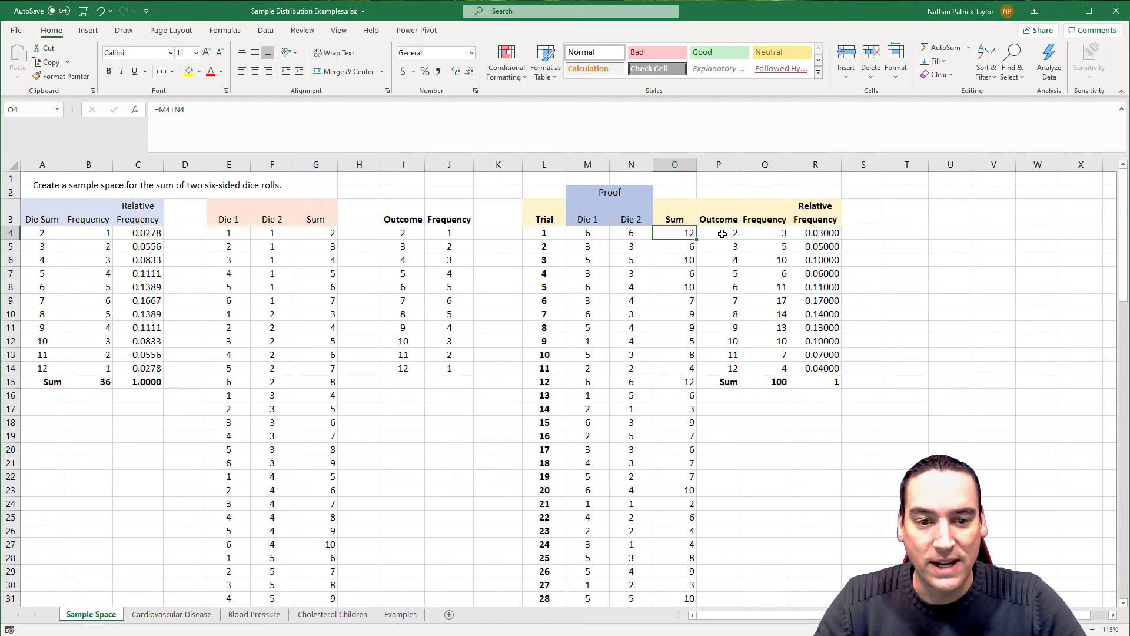
Compare the outcome lists P4:P14 and I4:I14, then inspect Q4's COUNTIF formula
{"action": "left_click_drag", "start_coordinate": [723, 233], "coordinate": [728, 370]}
{"action": "left_click_drag", "start_coordinate": [411, 234], "coordinate": [405, 368]}
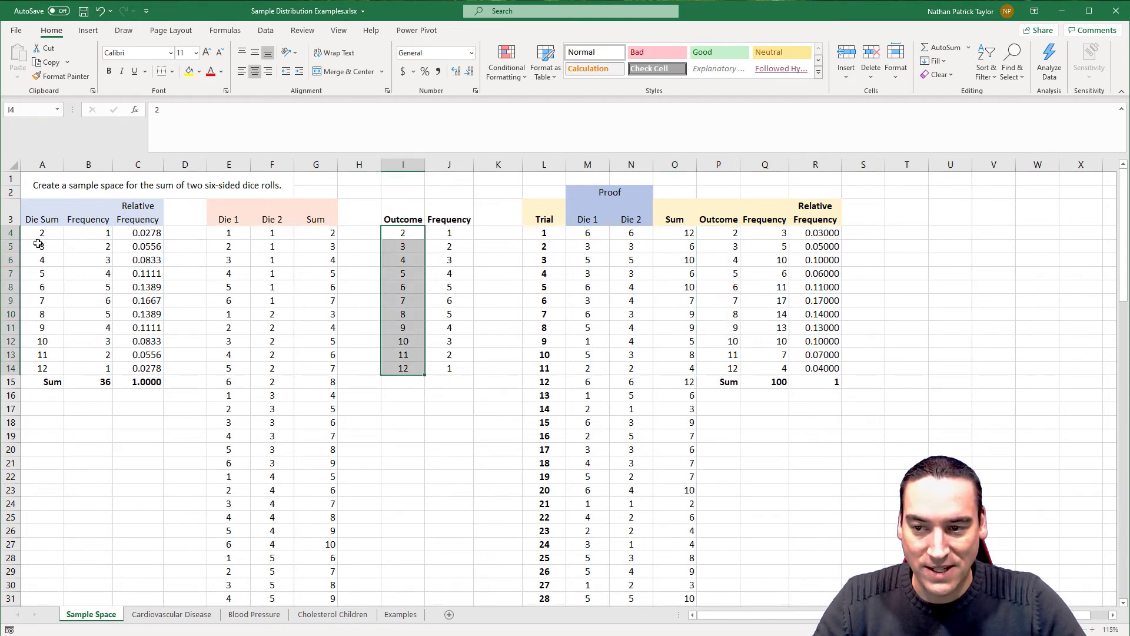
{"action": "left_click_drag", "start_coordinate": [403, 233], "coordinate": [405, 368]}
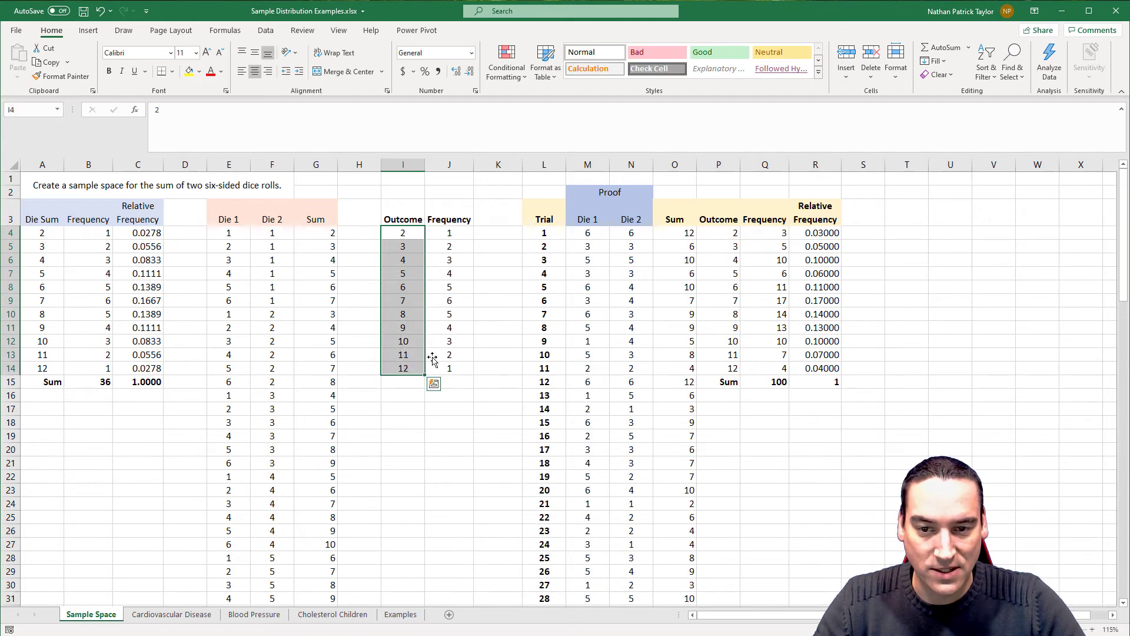
{"action": "left_click", "coordinate": [730, 231]}
{"action": "left_click", "coordinate": [766, 232]}
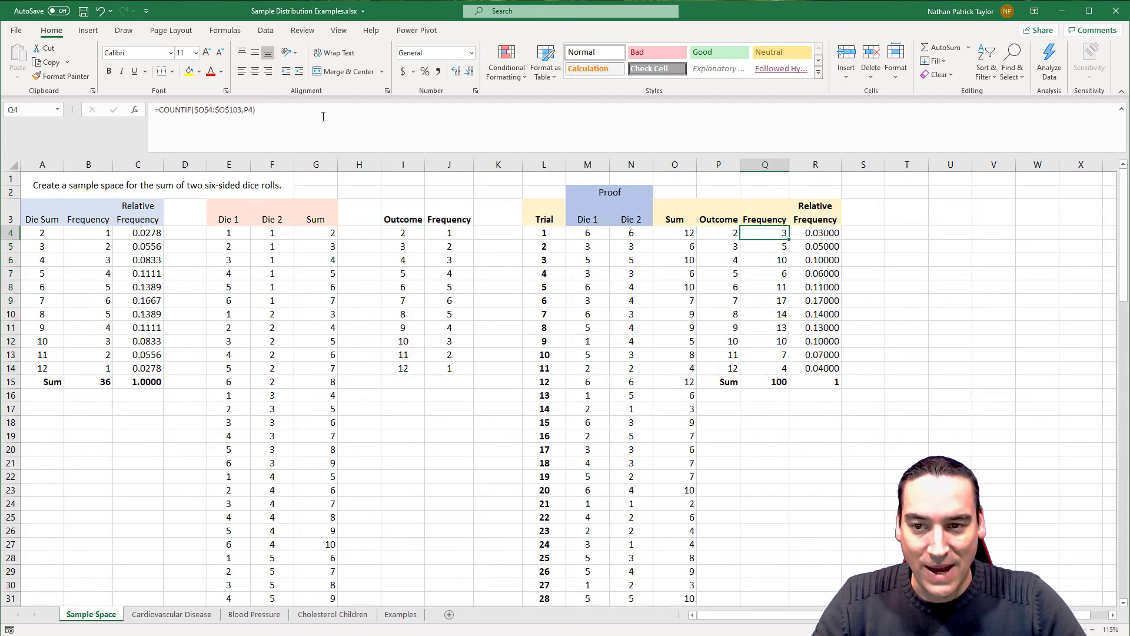
{"action": "left_click", "coordinate": [168, 118]}
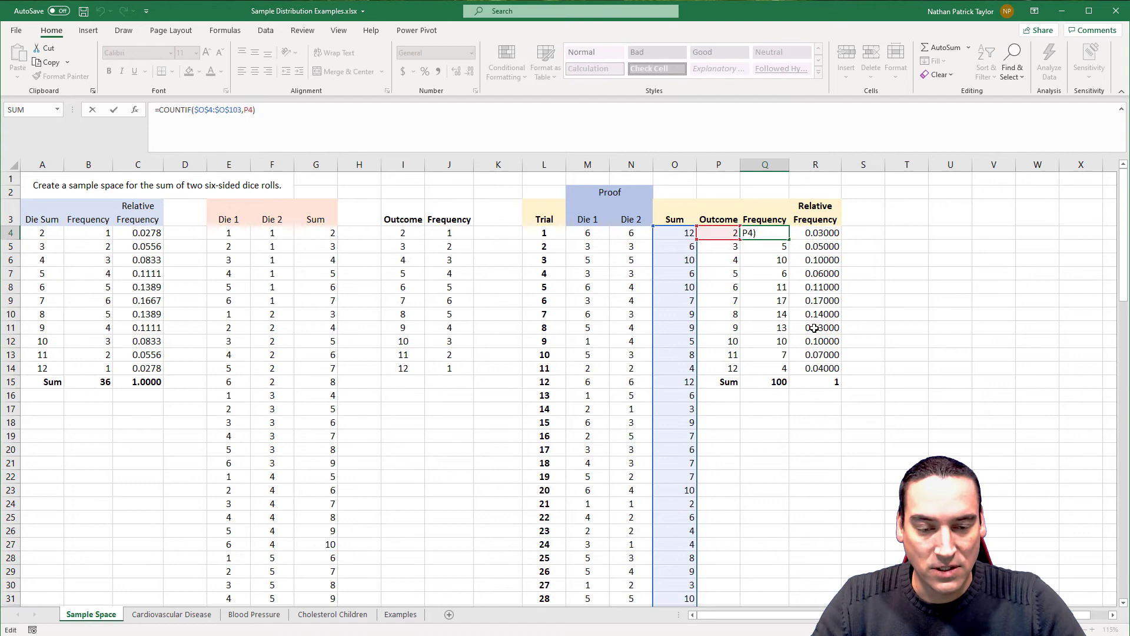
{"action": "key", "text": "Return"}
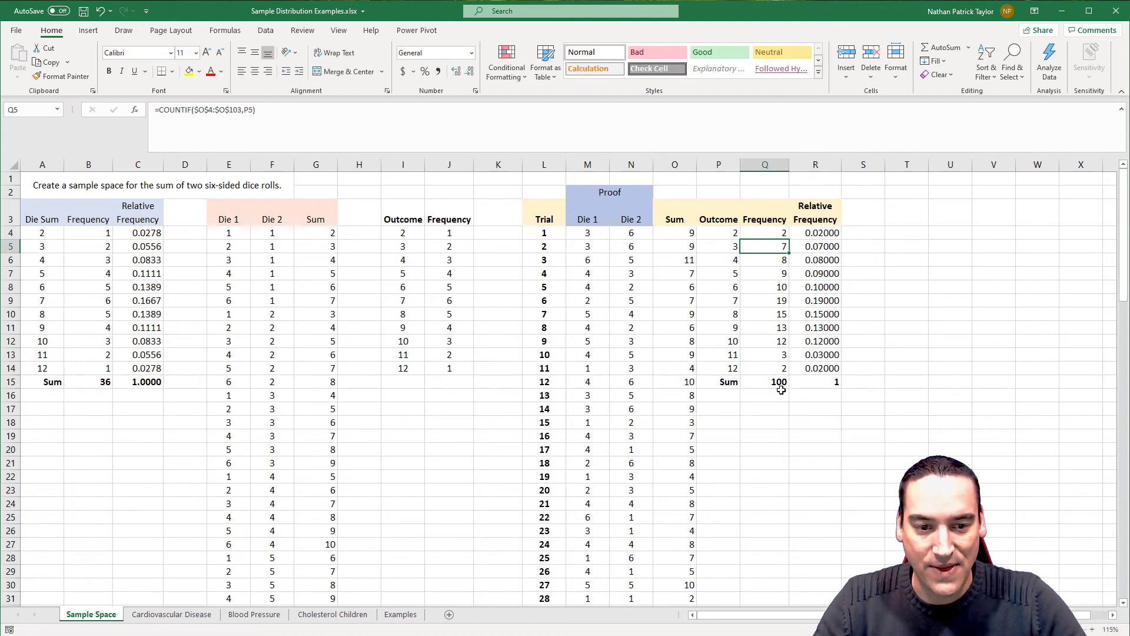
Check that the simulated counts Q4:Q14 total 100 in Q15
{"action": "left_click_drag", "start_coordinate": [768, 234], "coordinate": [780, 369]}
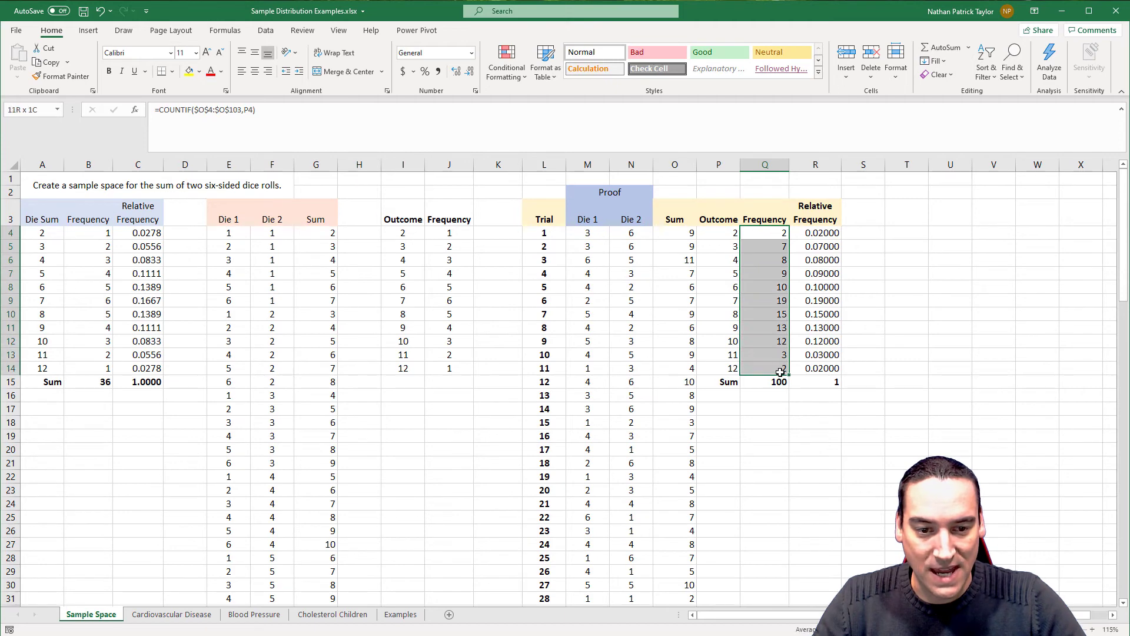
{"action": "left_click", "coordinate": [777, 382]}
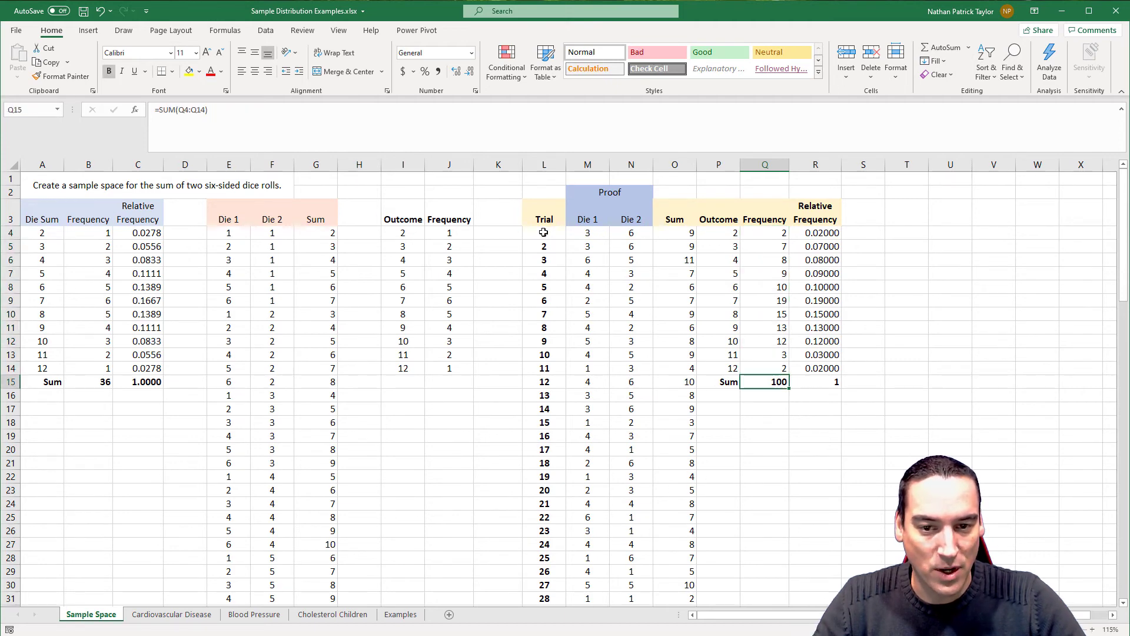
{"action": "left_click_drag", "start_coordinate": [543, 233], "coordinate": [544, 508]}
{"action": "left_click", "coordinate": [784, 411]}
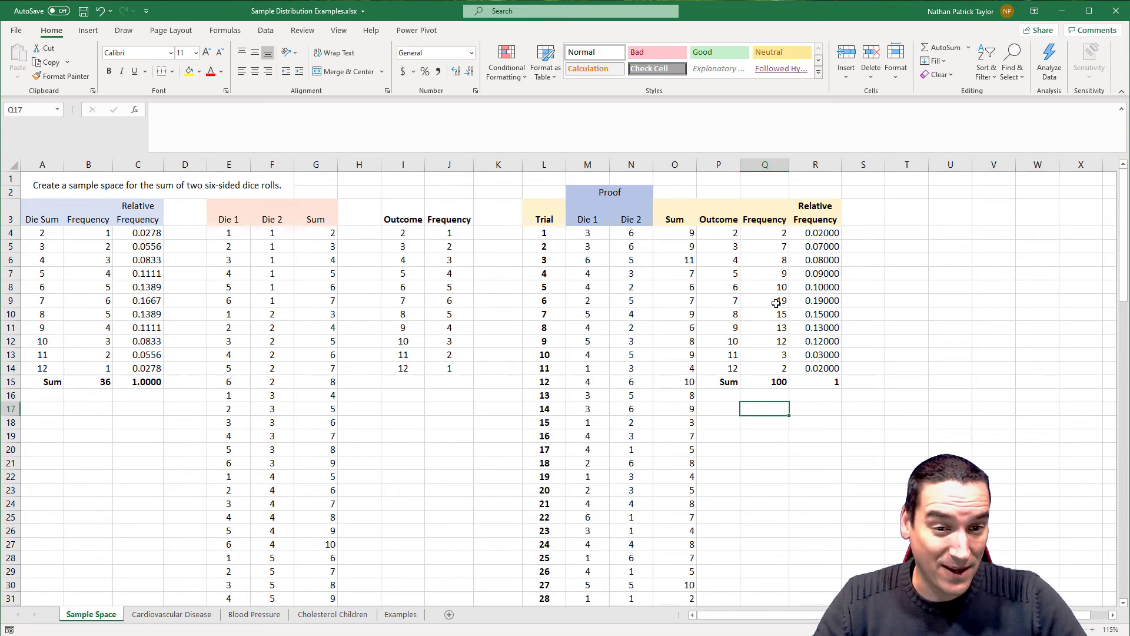
Inspect the relative frequency formula =Q4/$Q$15 in R4 and its copy for outcome 9
{"action": "left_click", "coordinate": [820, 233]}
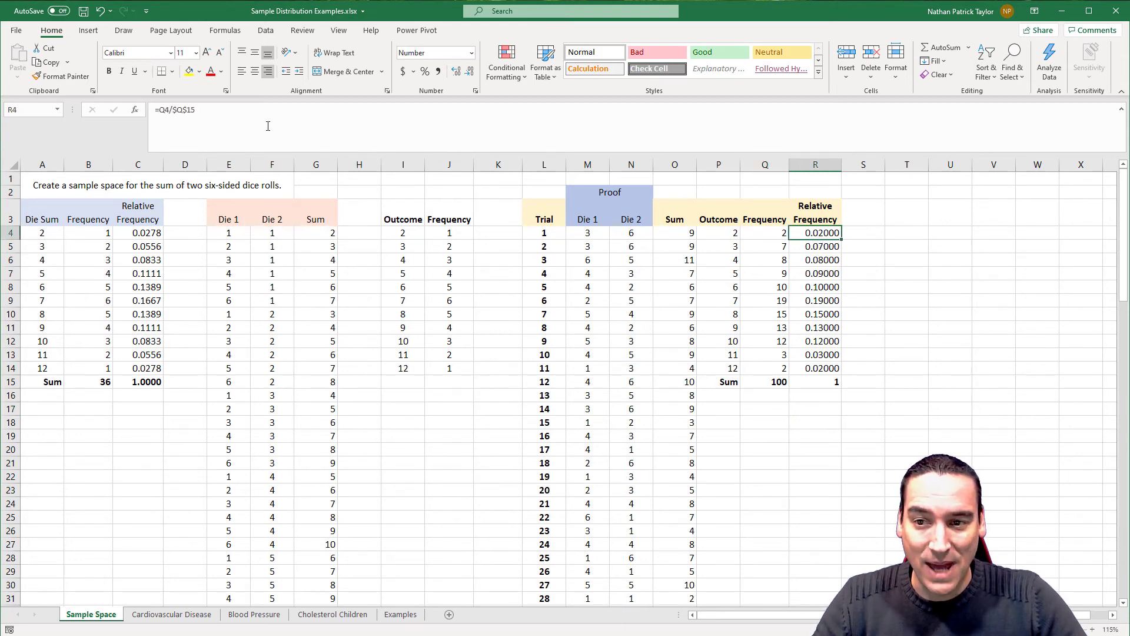
{"action": "left_click", "coordinate": [242, 105]}
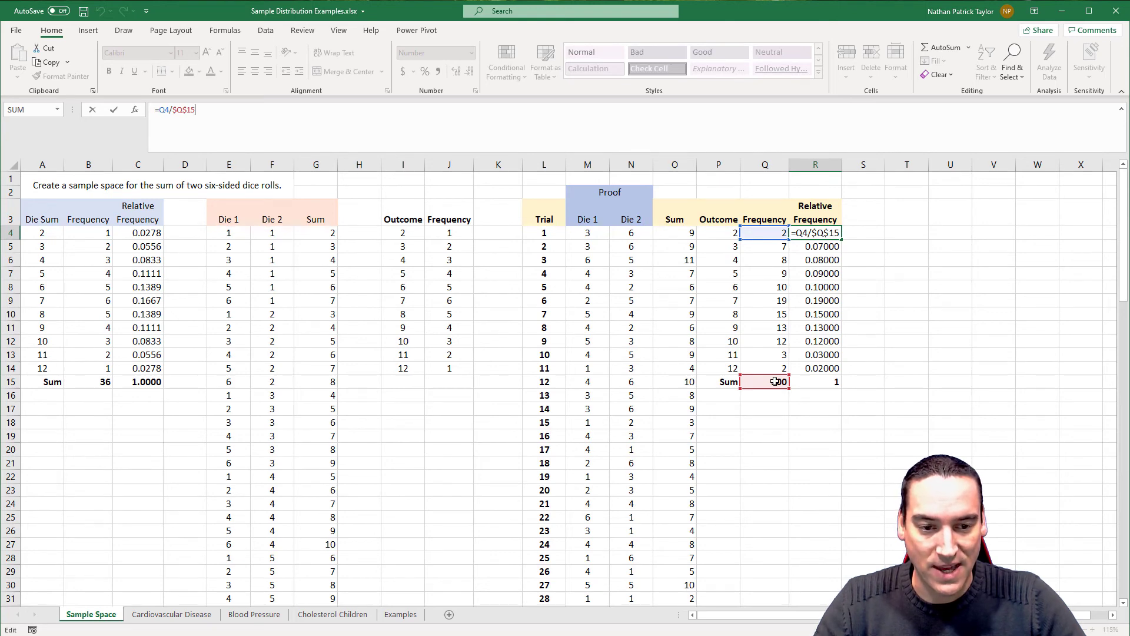
{"action": "key", "text": "Return"}
{"action": "left_click", "coordinate": [817, 327]}
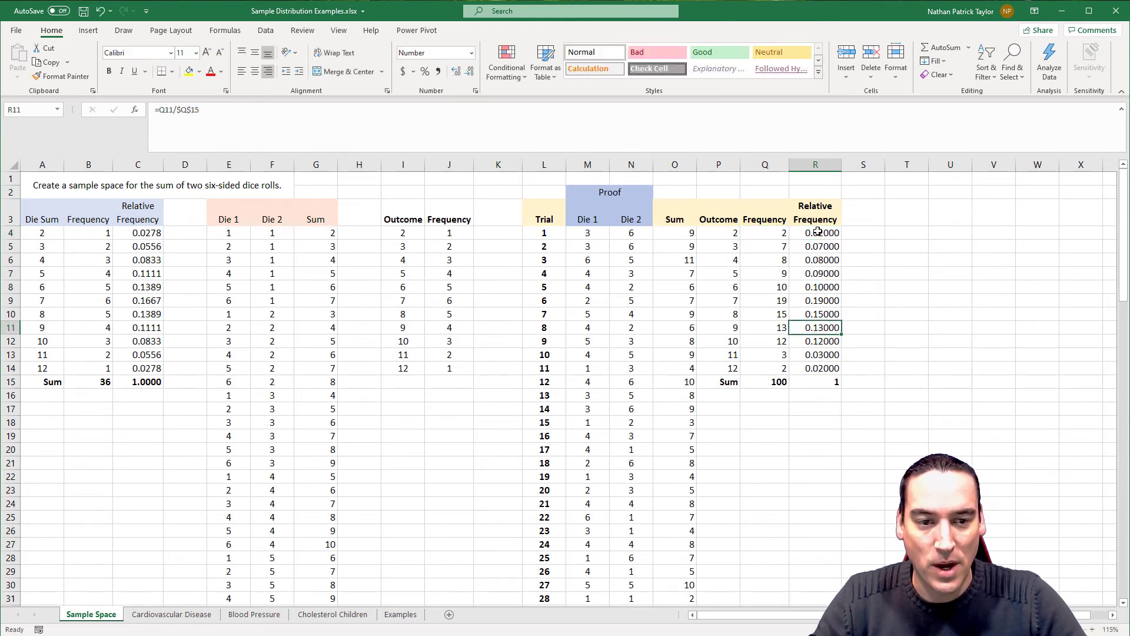
{"action": "left_click", "coordinate": [818, 233]}
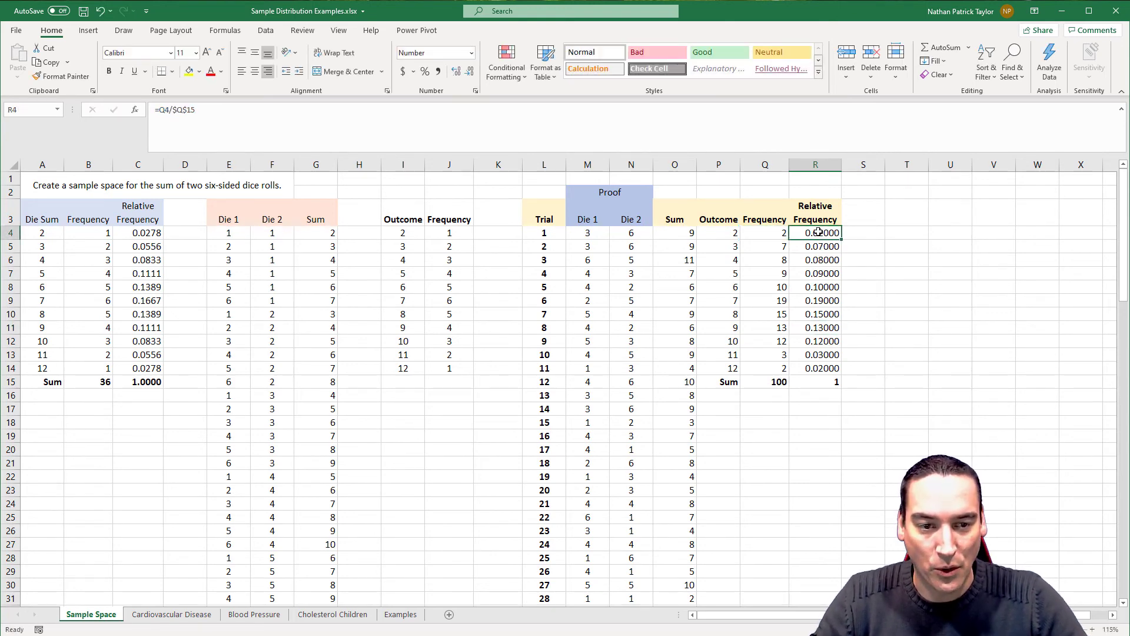
Recalculate with F9 several times, watching the simulated counts change
{"action": "key", "text": "F9"}
{"action": "left_click", "coordinate": [863, 240]}
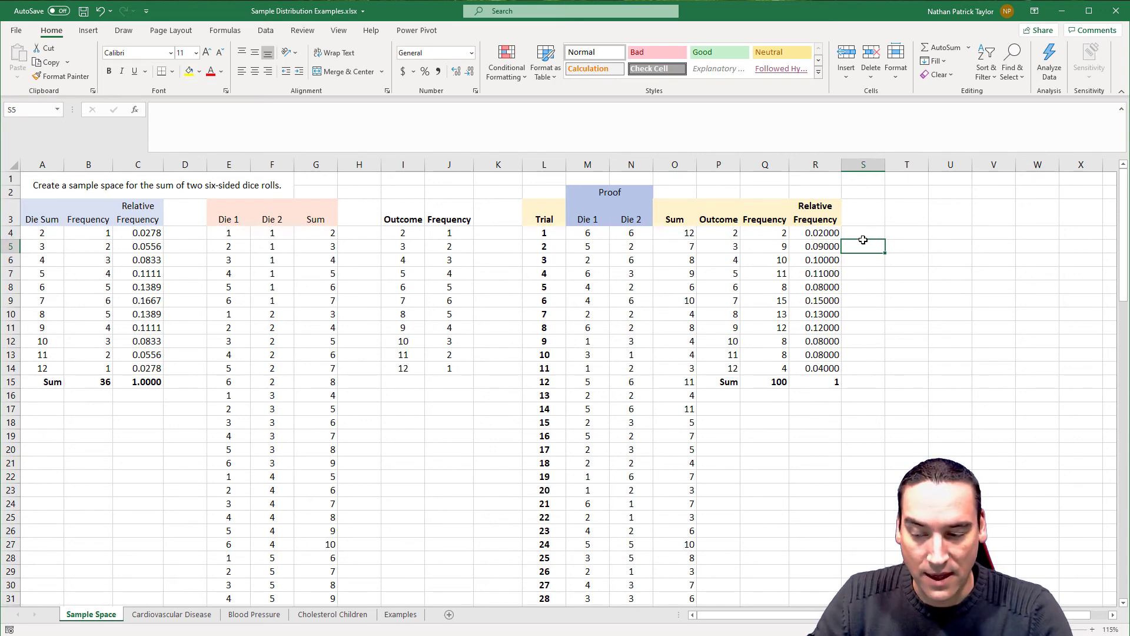
{"action": "key", "text": "F9"}
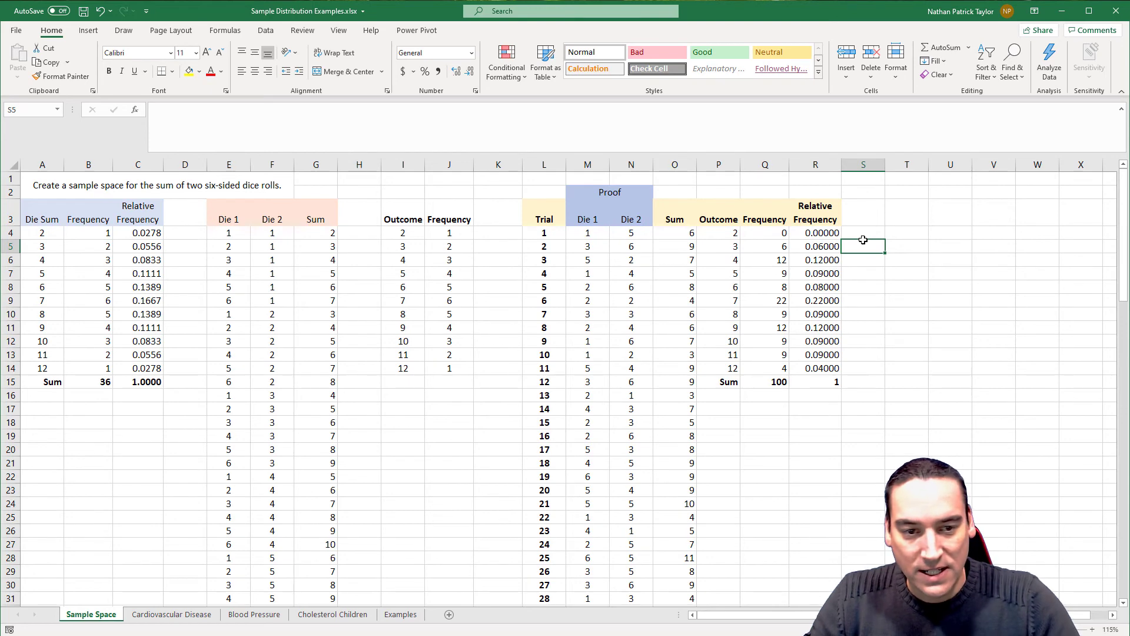
{"action": "left_click", "coordinate": [772, 233]}
{"action": "left_click", "coordinate": [862, 232]}
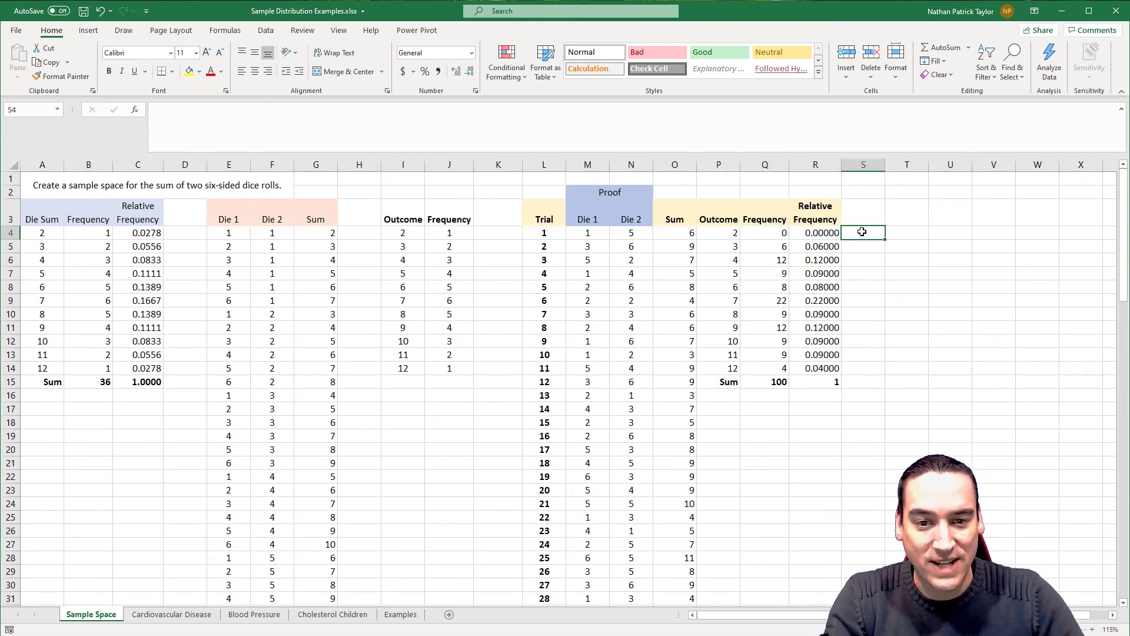
{"action": "key", "text": "F9"}
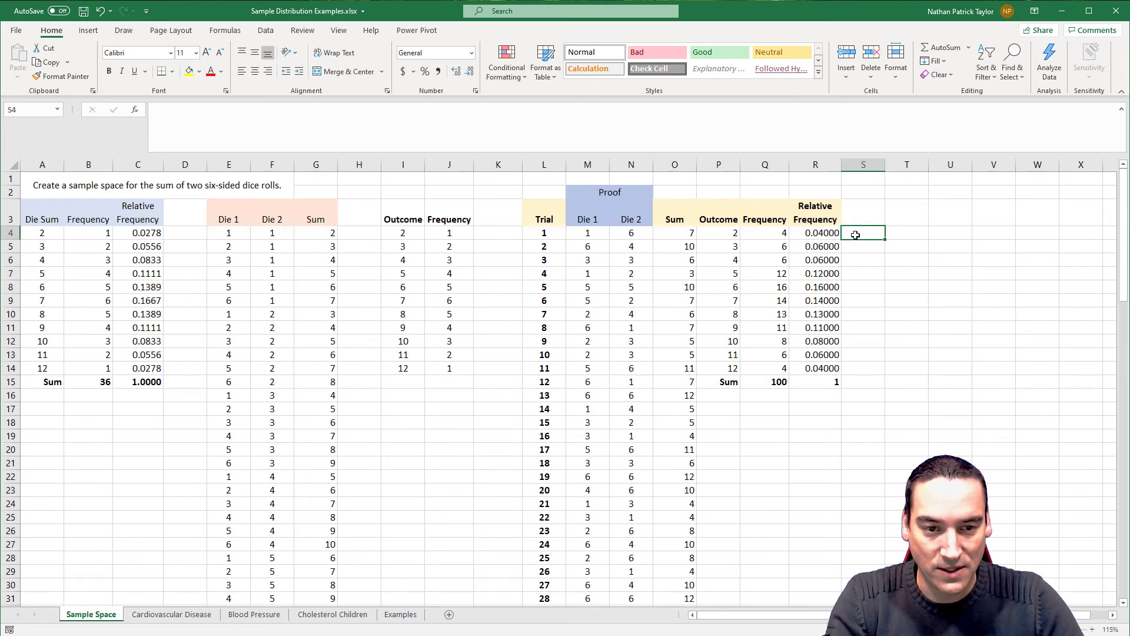
{"action": "key", "text": "F9"}
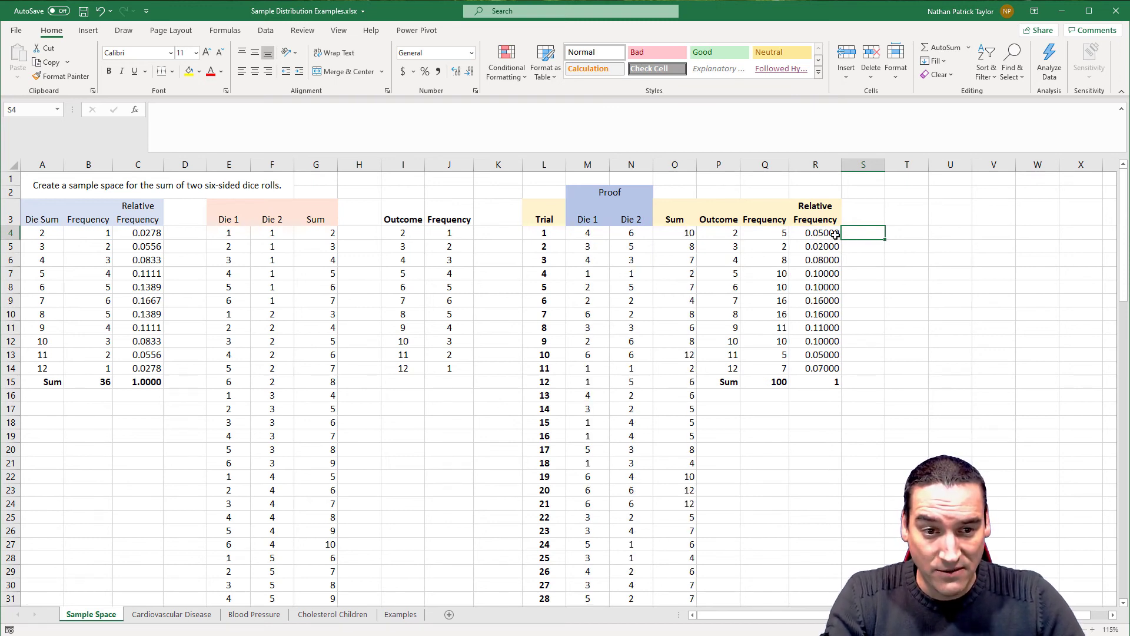
{"action": "key", "text": "F9"}
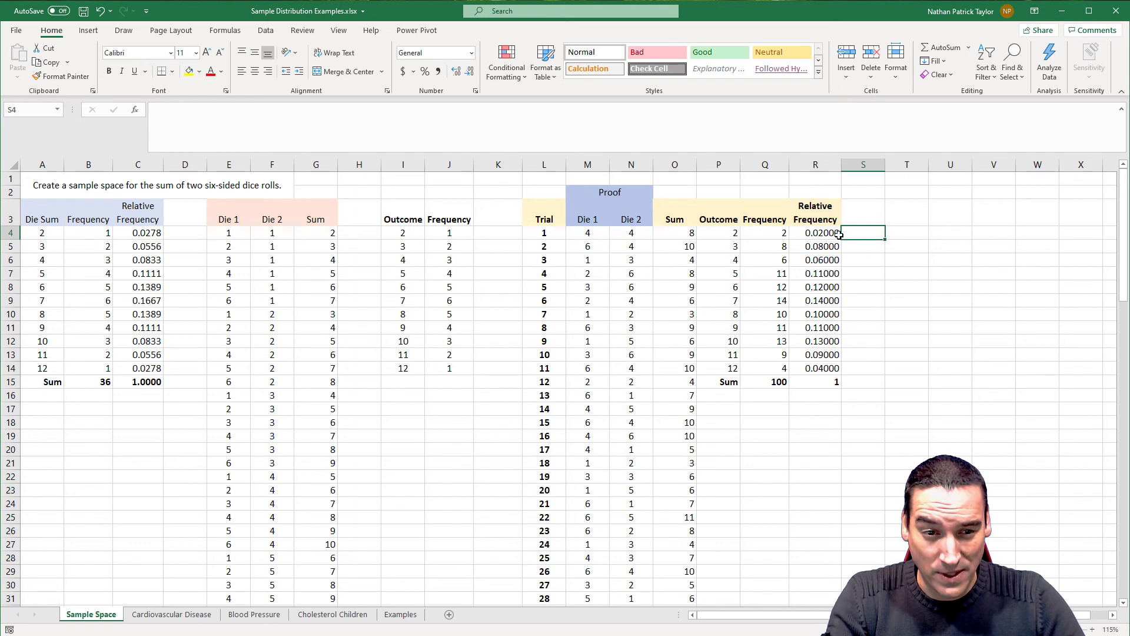
Keep re-rolling while comparing sum 7's theoretical C9 with simulated R9, ending at 0.17000
{"action": "left_click", "coordinate": [146, 232]}
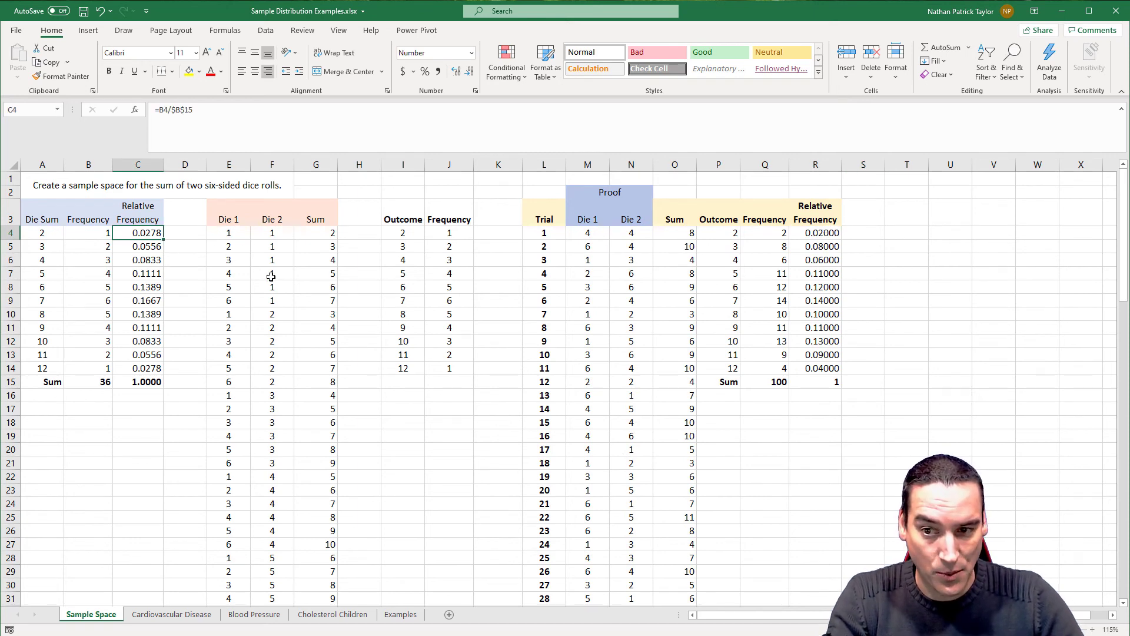
{"action": "key", "text": "F9"}
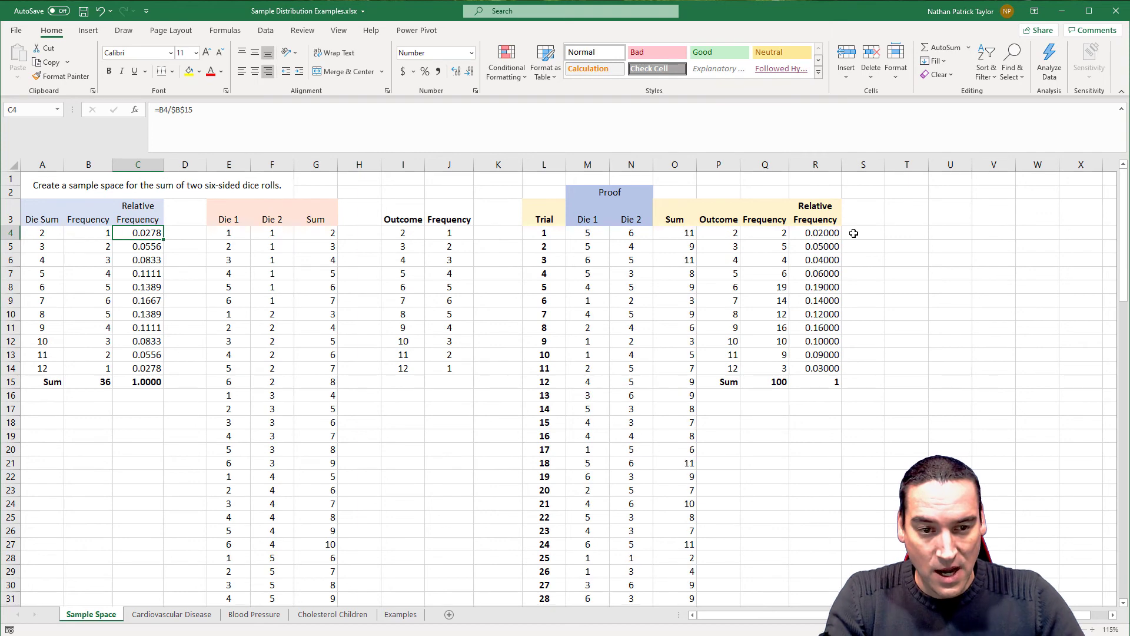
{"action": "key", "text": "F9"}
{"action": "key", "text": "F9"}
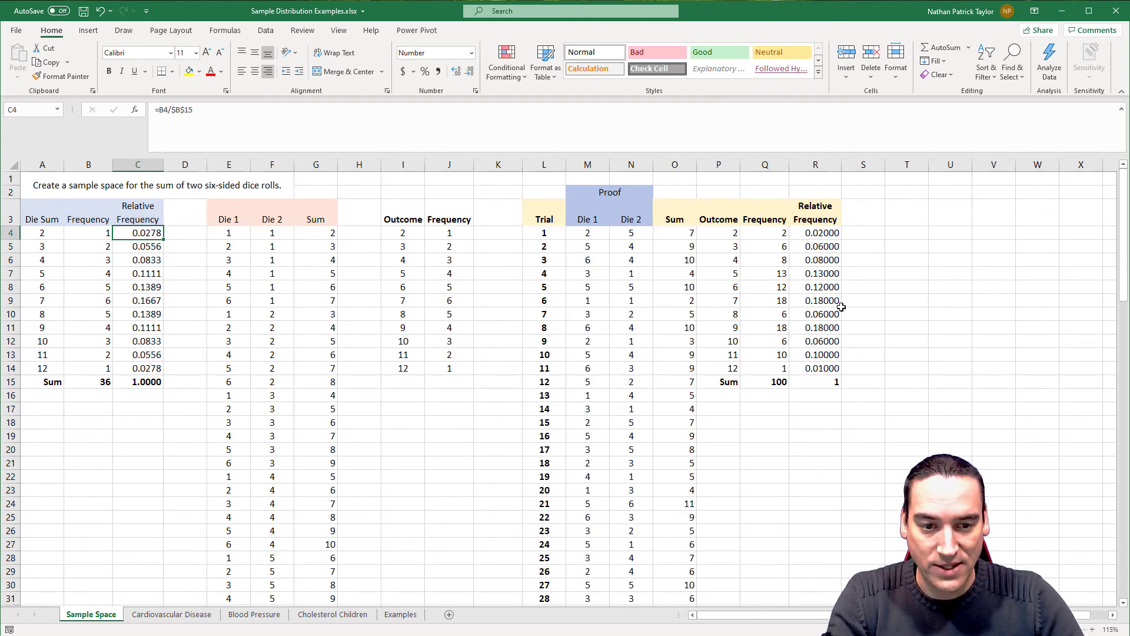
{"action": "left_click", "coordinate": [151, 300]}
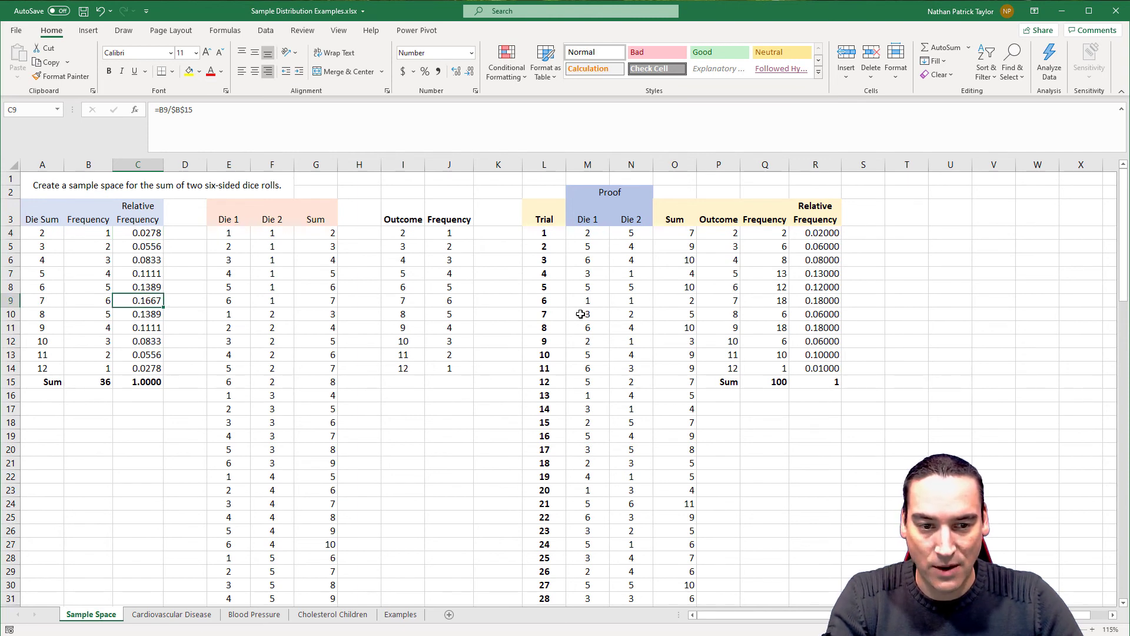
{"action": "left_click", "coordinate": [823, 300]}
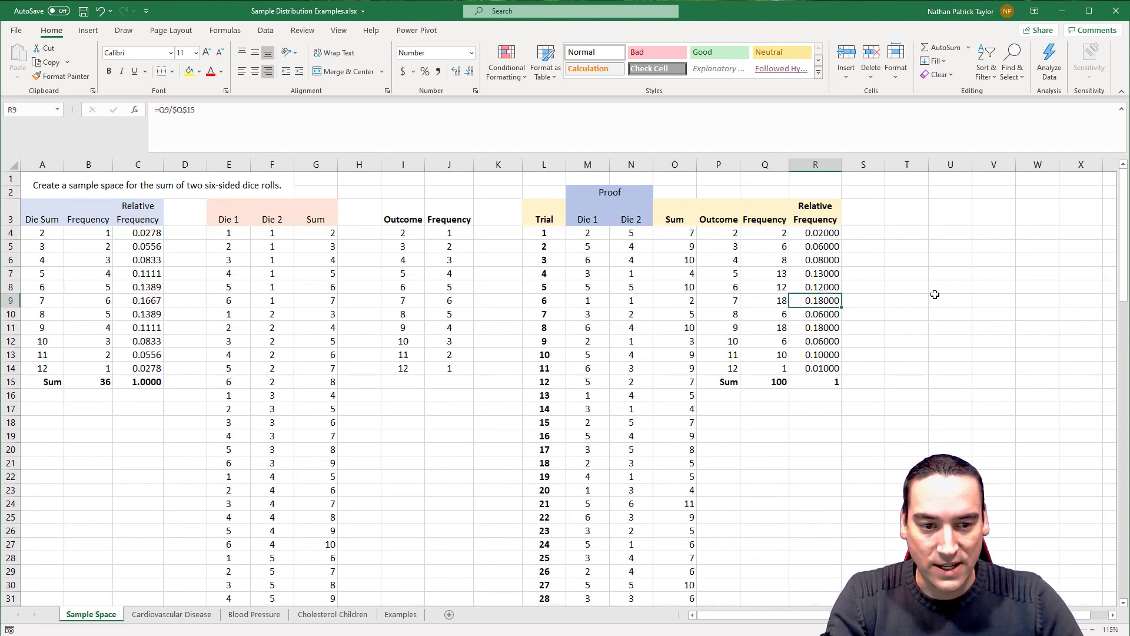
{"action": "key", "text": "F9"}
{"action": "key", "text": "F9"}
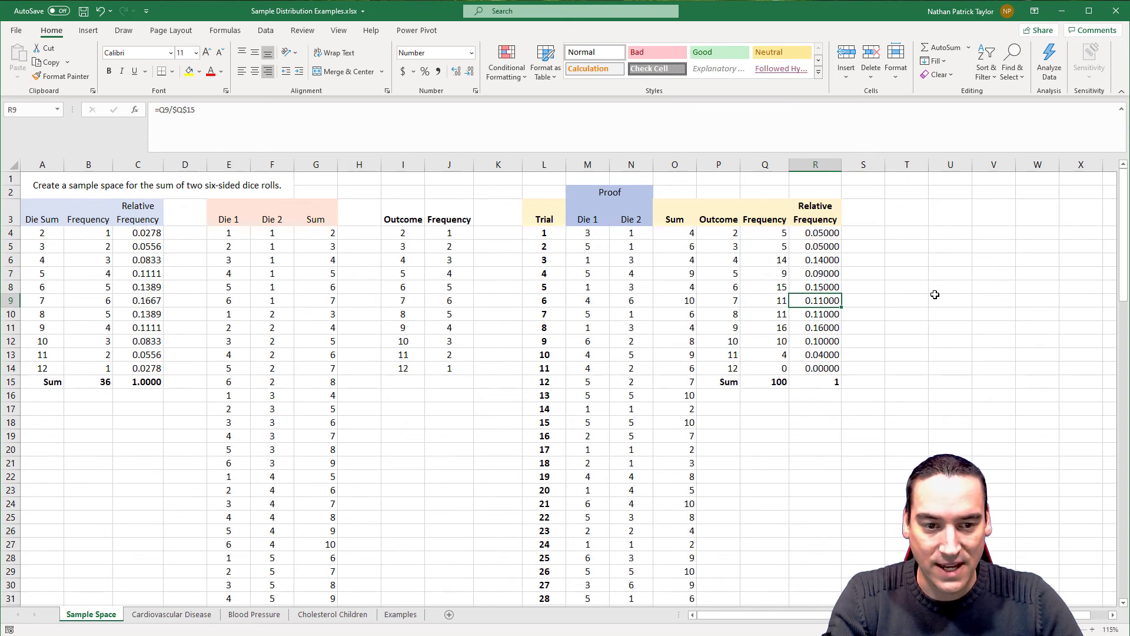
{"action": "key", "text": "F9"}
{"action": "key", "text": "F9"}
{"action": "key", "text": "F9"}
{"action": "key", "text": "F9"}
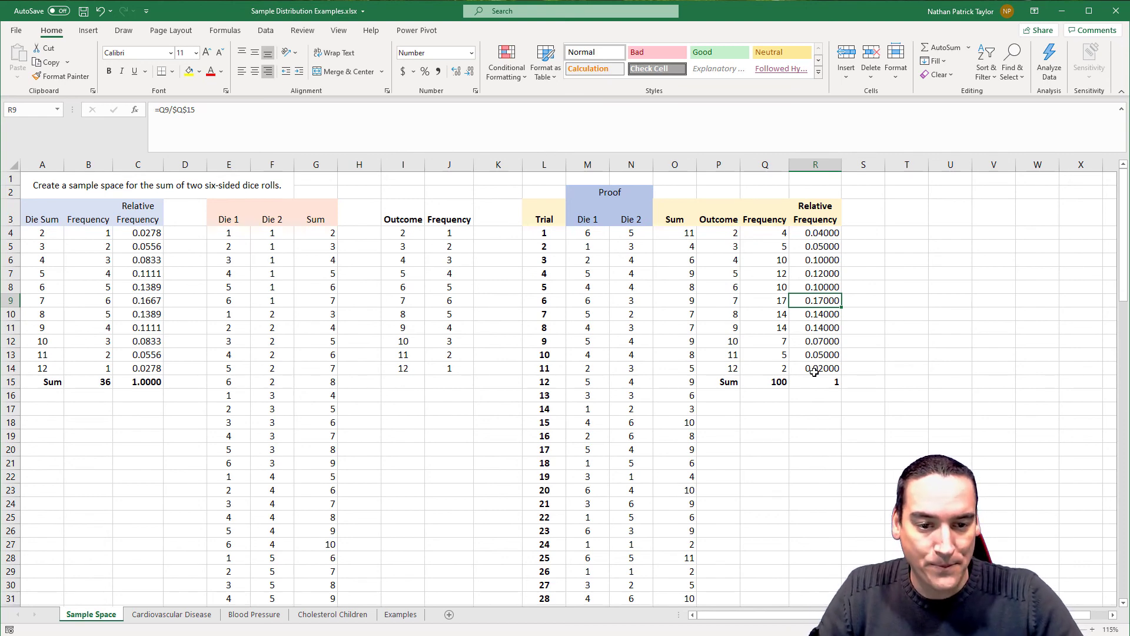
{"action": "left_click", "coordinate": [776, 382]}
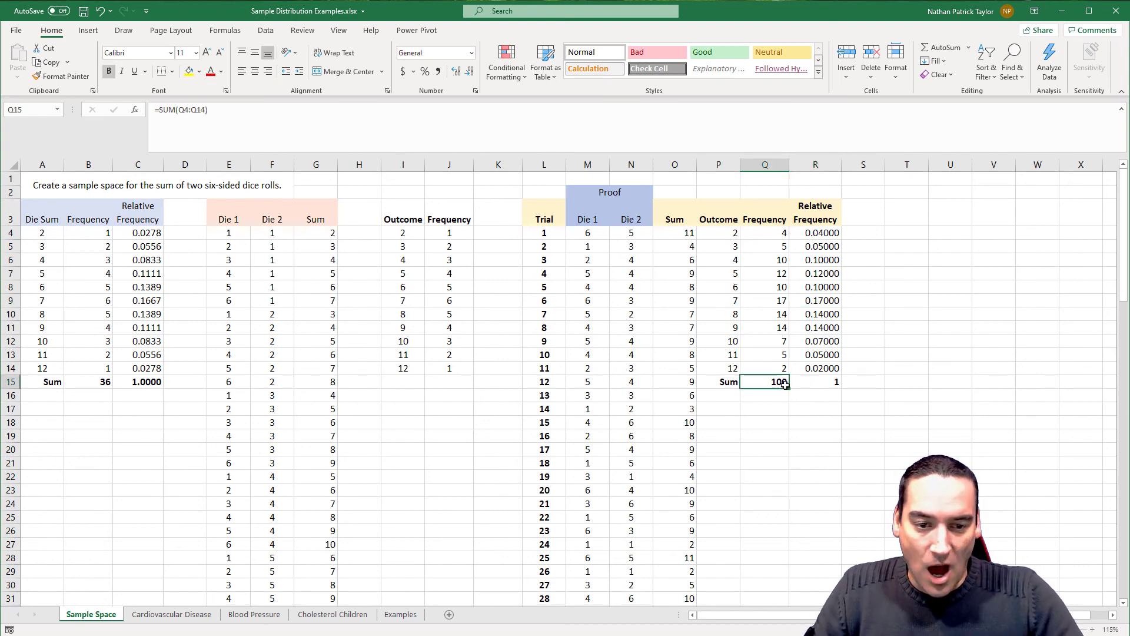
{"action": "left_click", "coordinate": [825, 381]}
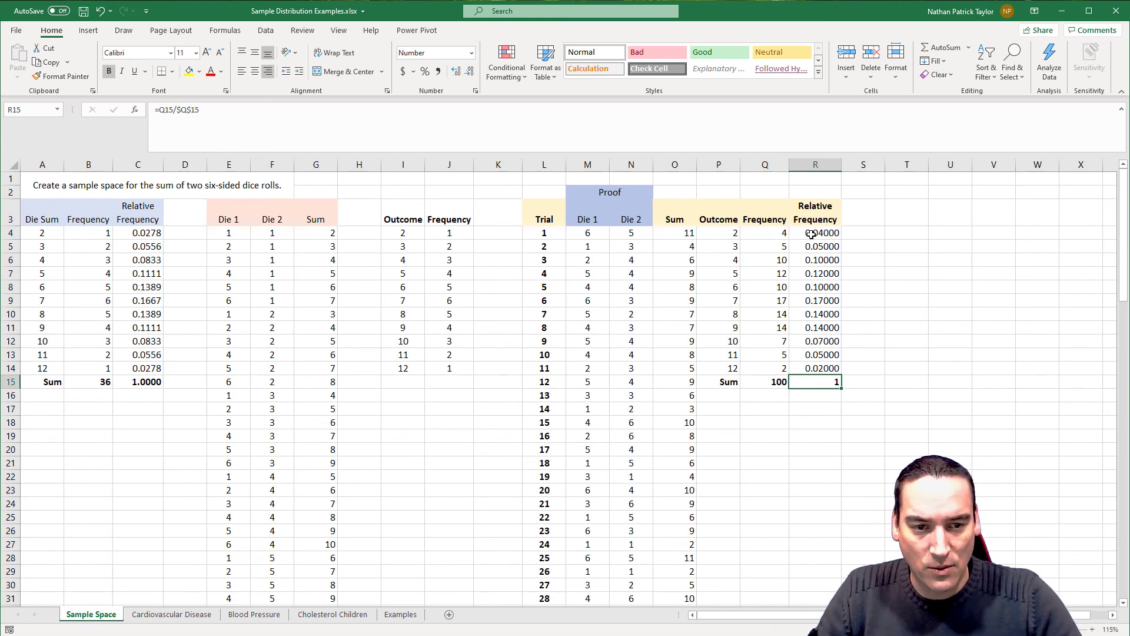
{"action": "left_click_drag", "start_coordinate": [812, 234], "coordinate": [825, 328]}
{"action": "key", "text": "ctrl+v"}
{"action": "left_click", "coordinate": [864, 217]}
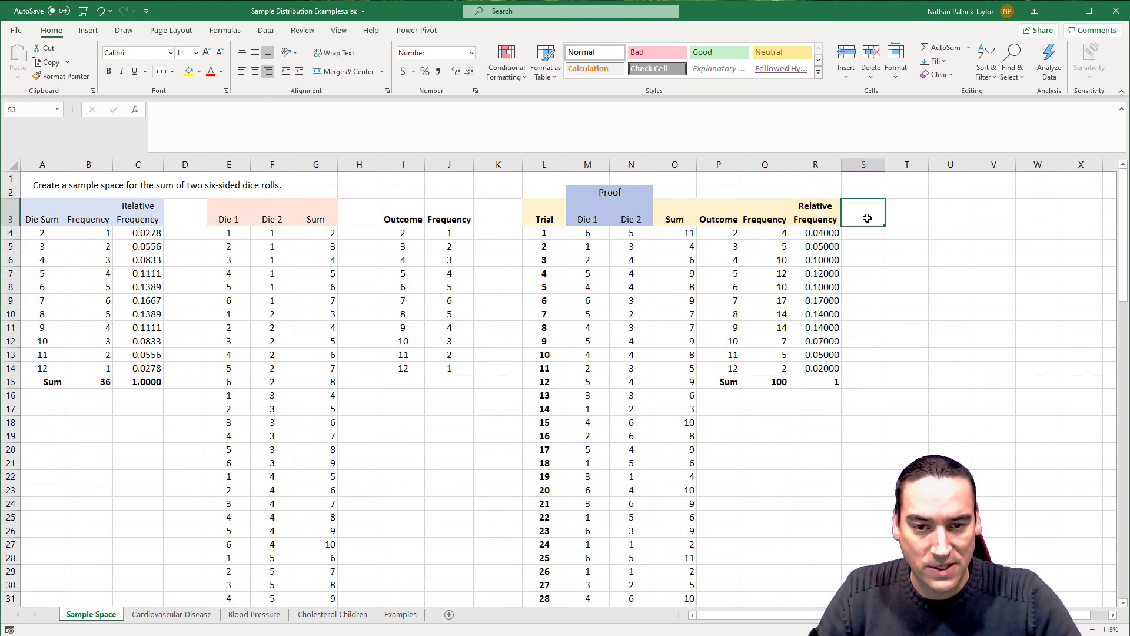
{"action": "left_click", "coordinate": [359, 181]}
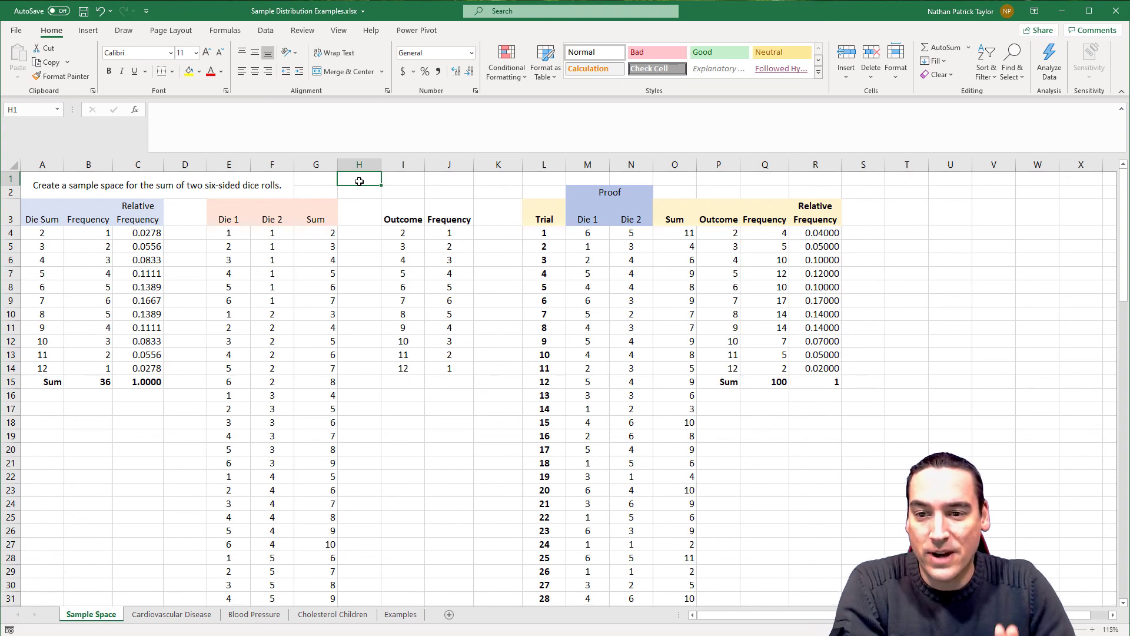